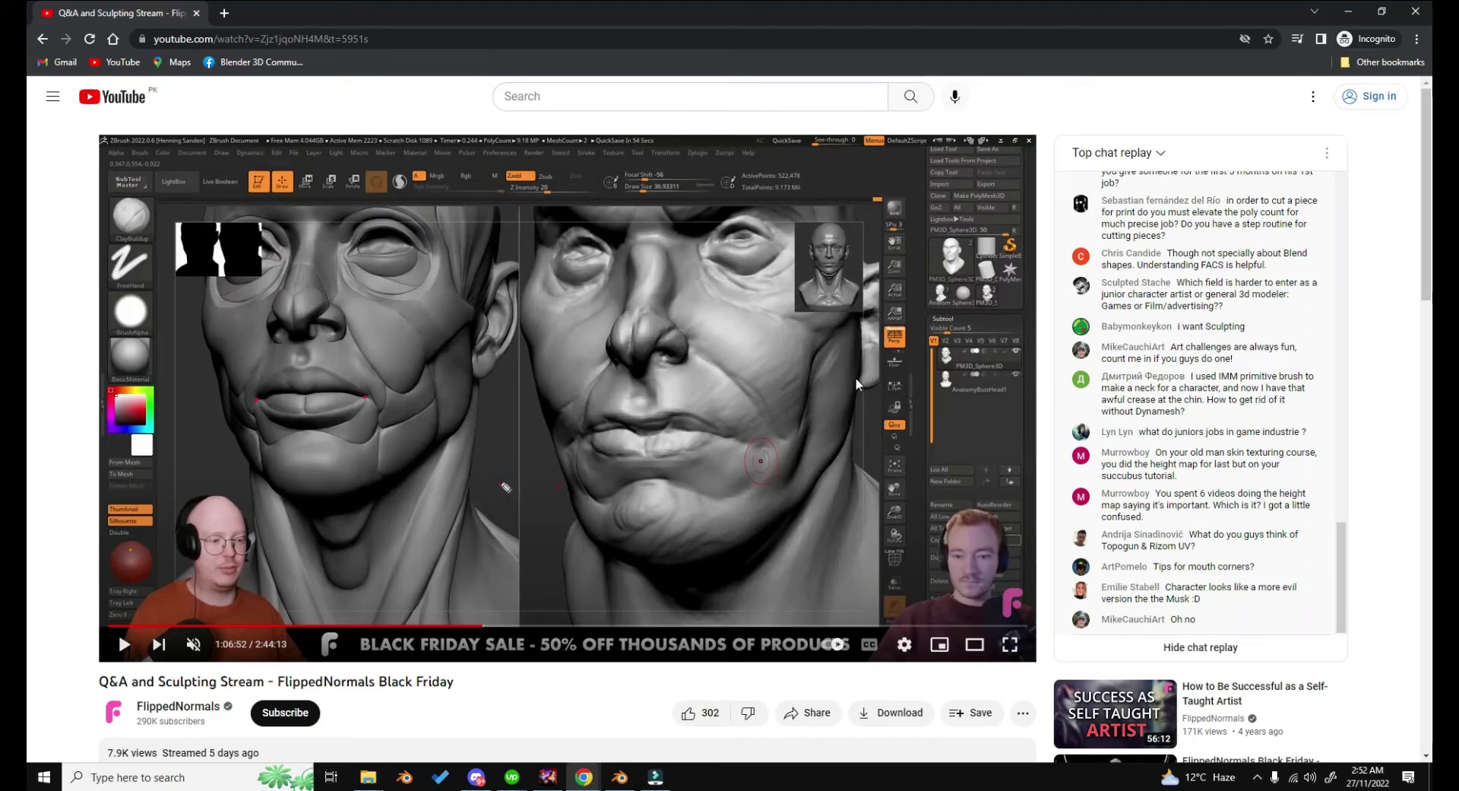
Resume the sculpting stream, skip ahead and pause it at 1:09:02
left_click(521, 382)
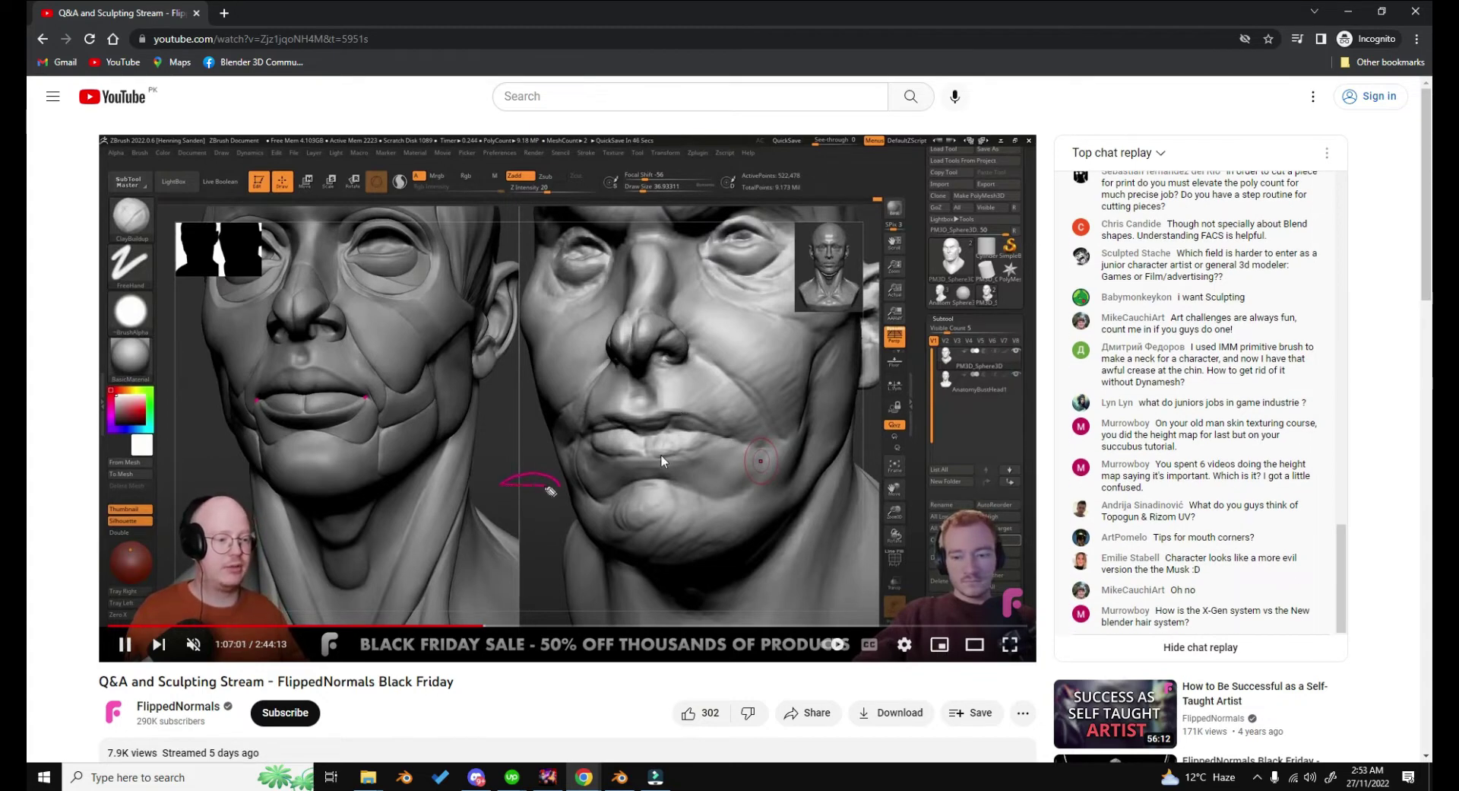
left_click(487, 625)
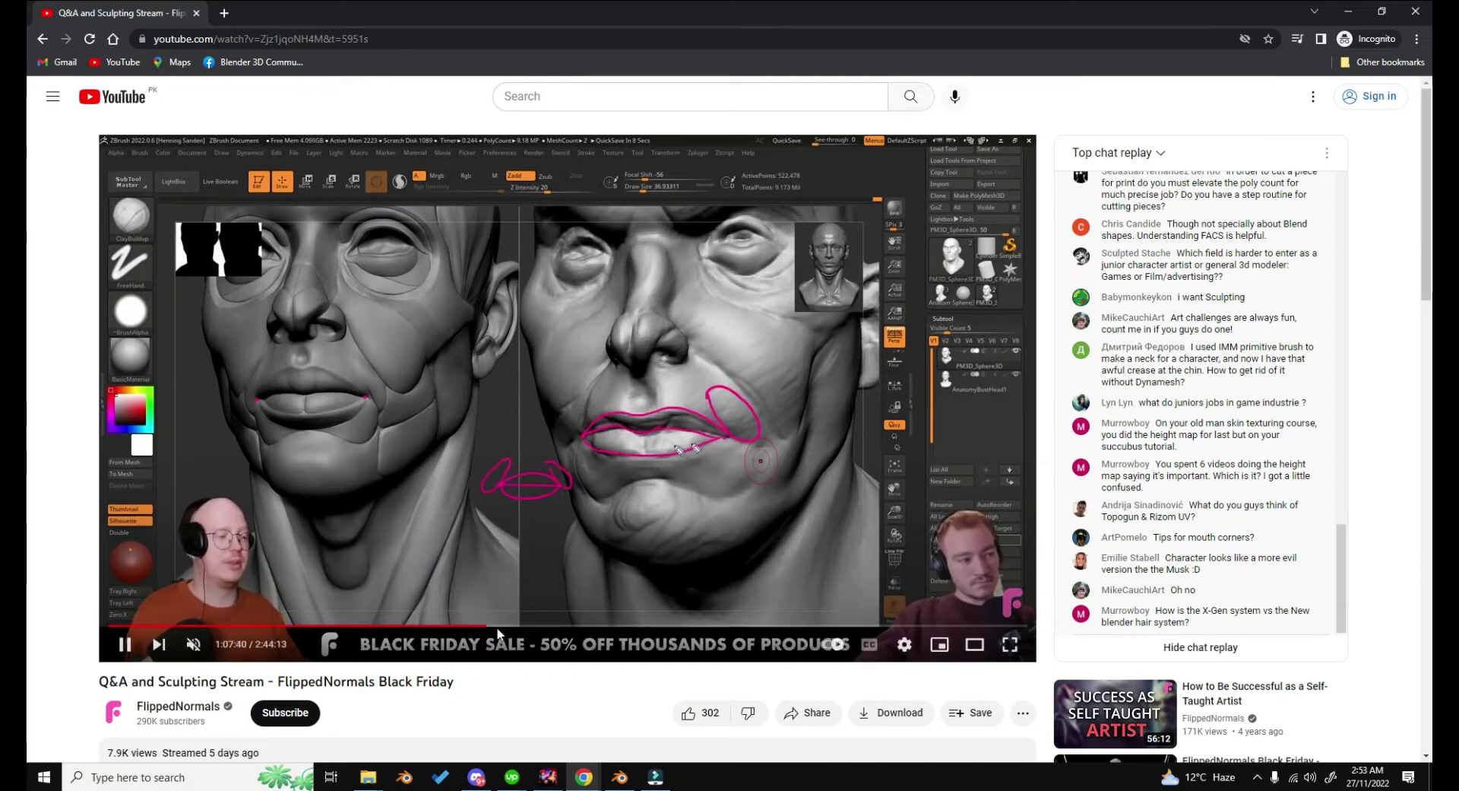
left_click(491, 626)
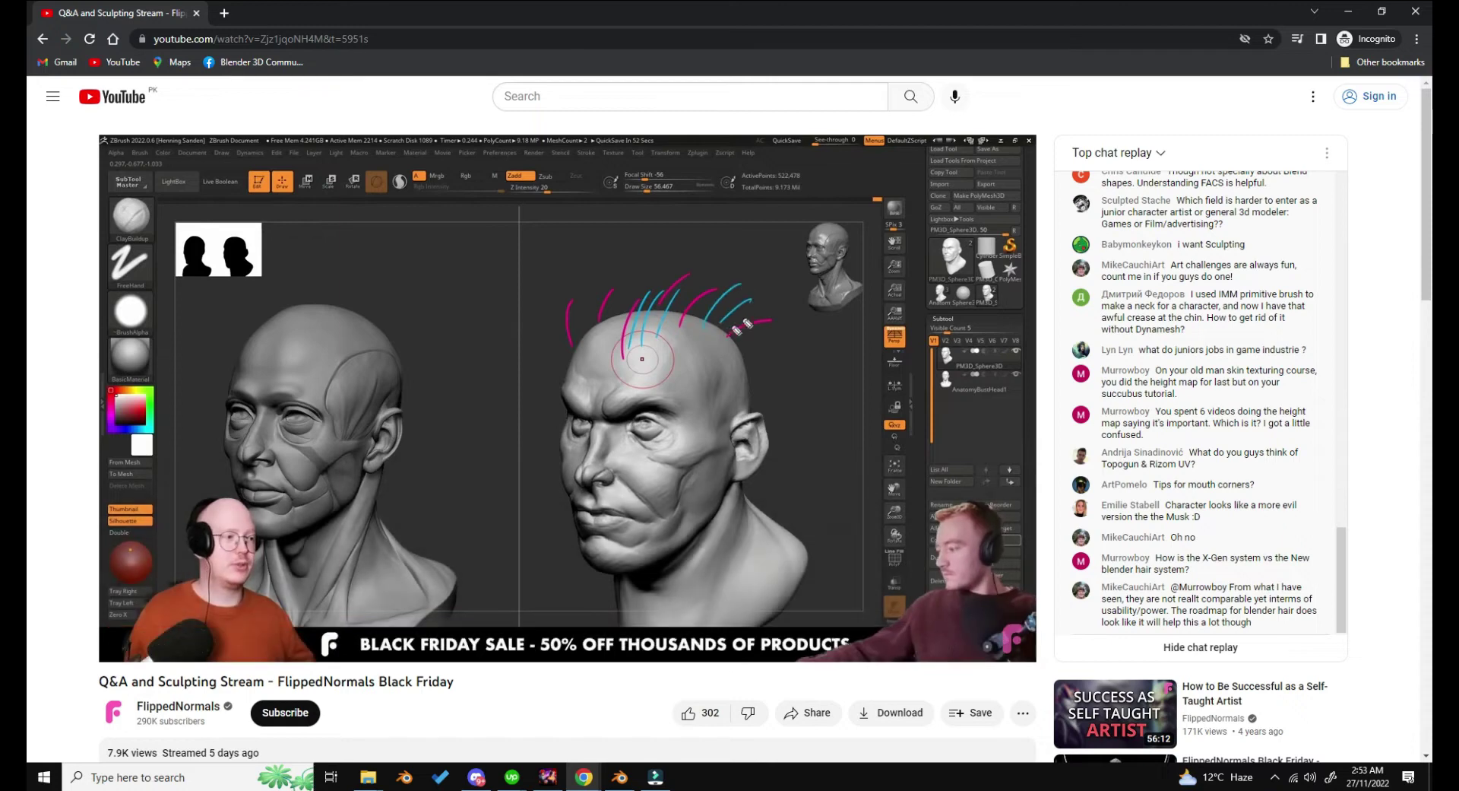
left_click(560, 546)
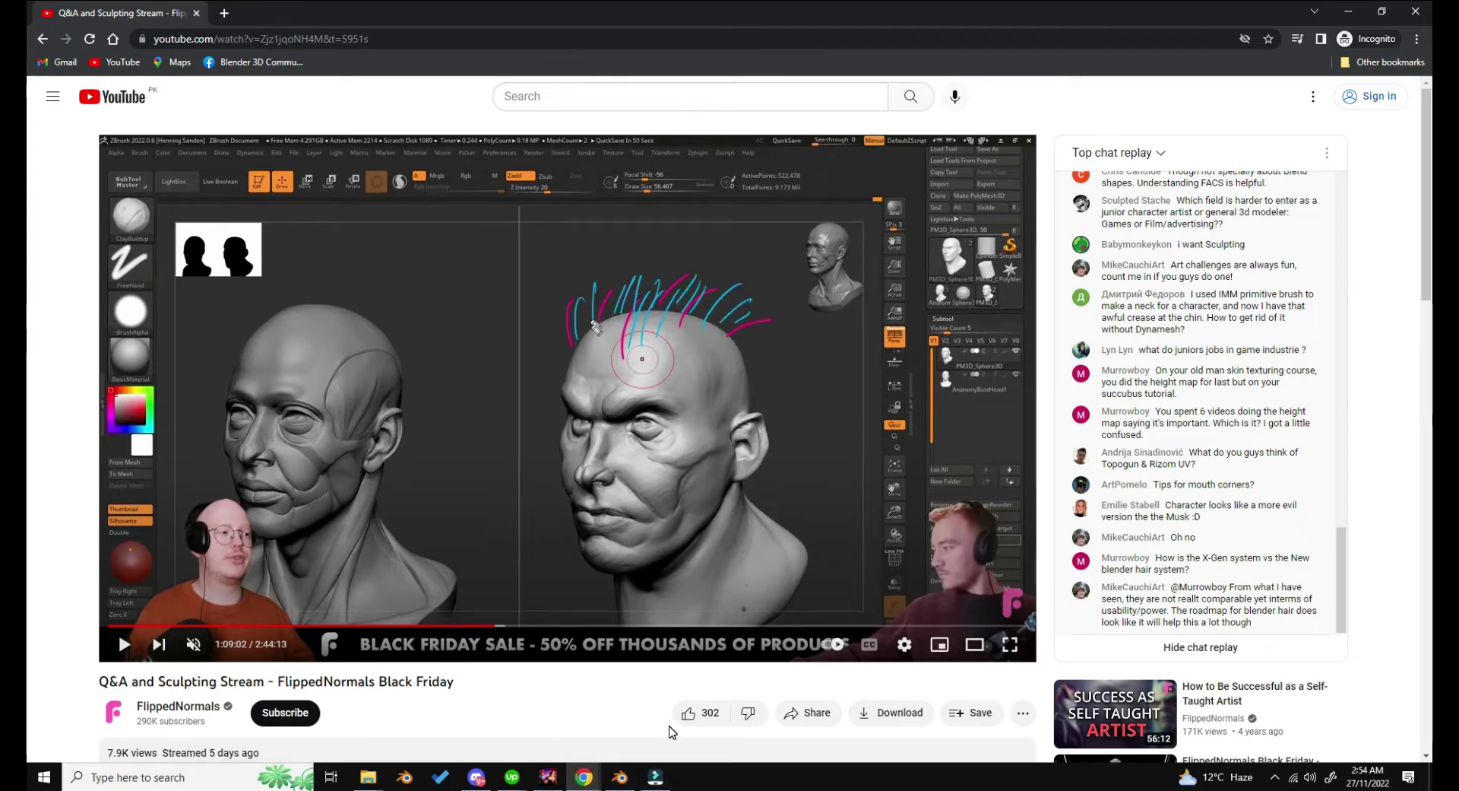
Bring Blender to the front, try selecting the Cube.001 head and the reference head, then deselect
left_click(635, 772)
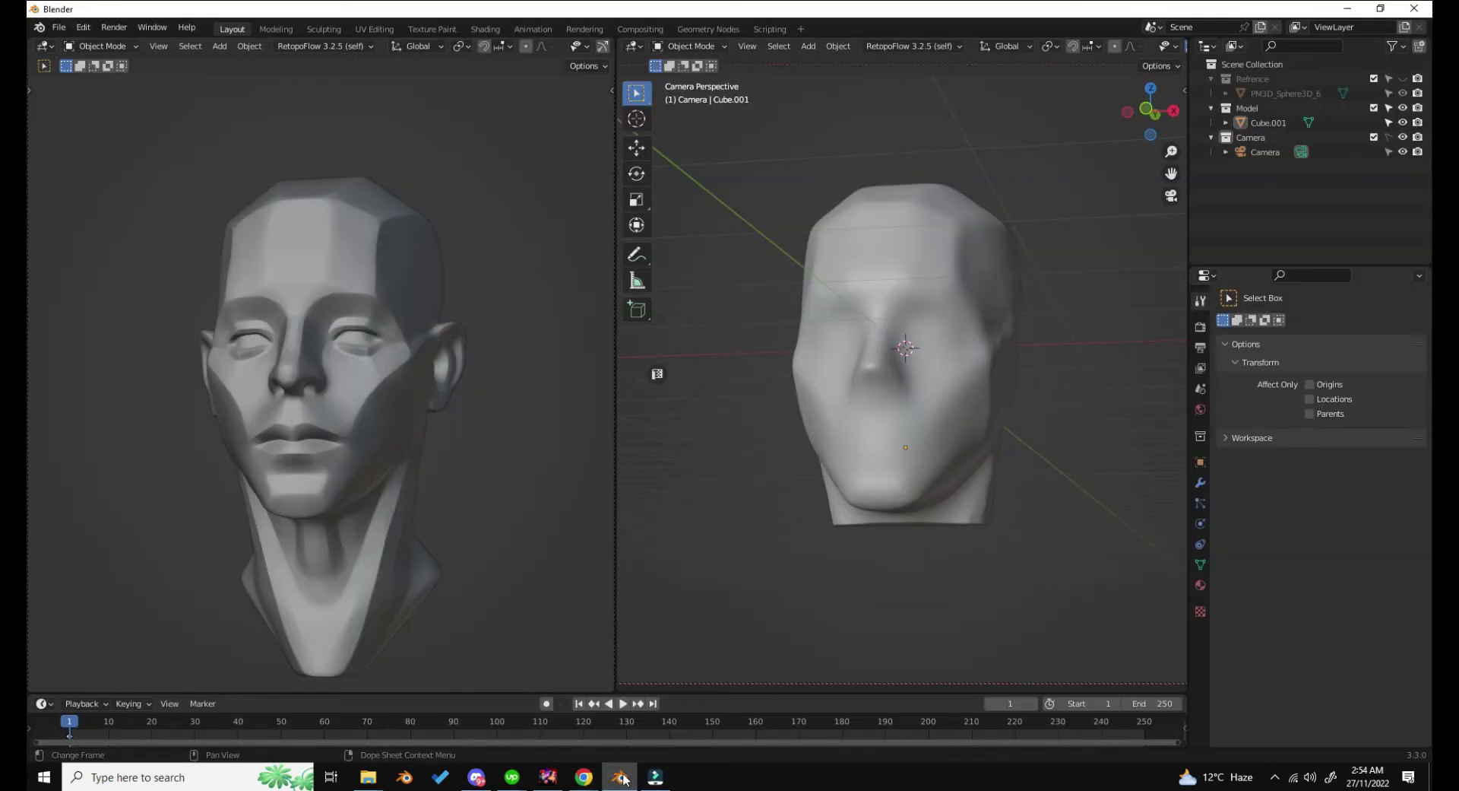
left_click(787, 553)
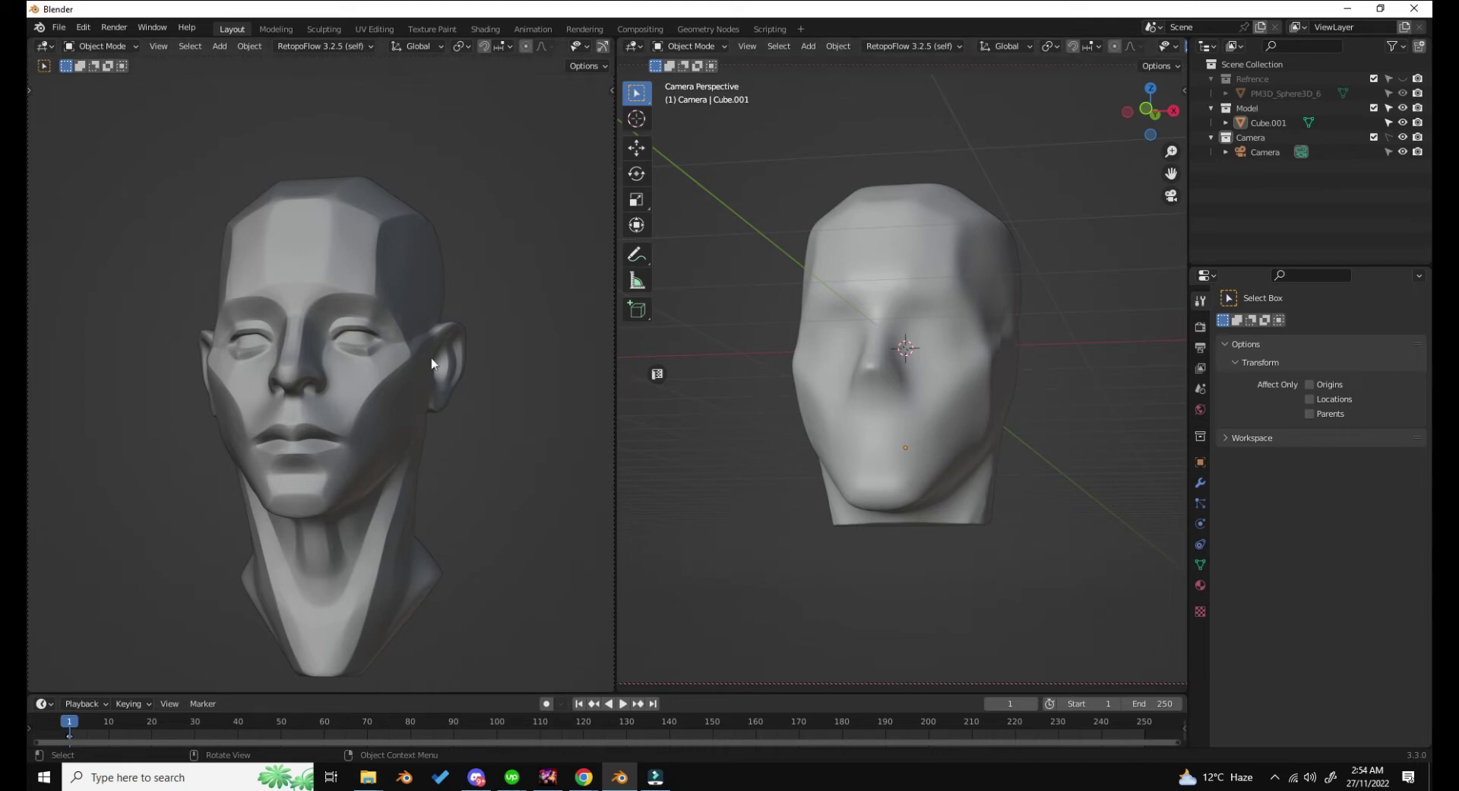
left_click(896, 263)
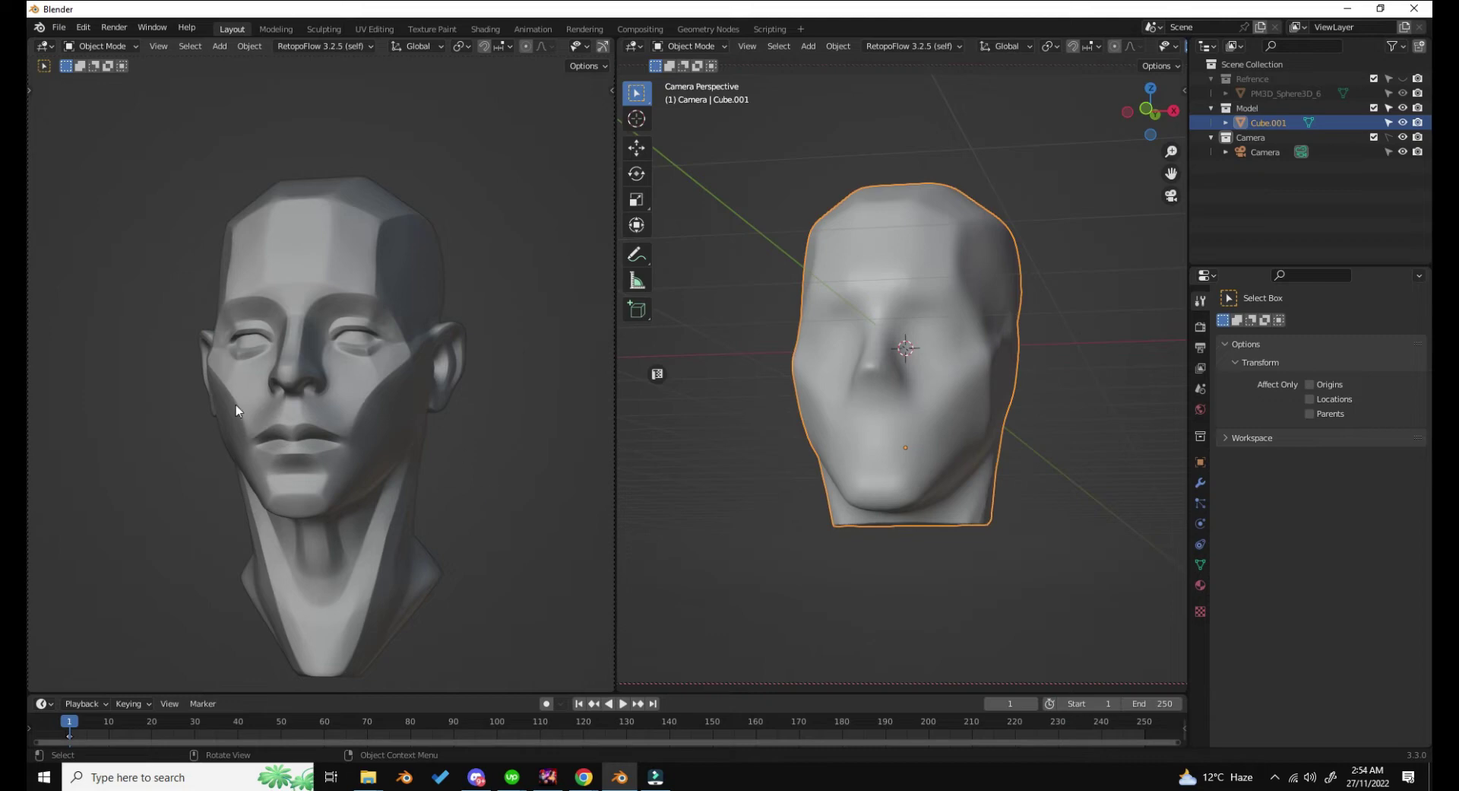
left_click_drag(175, 219, 396, 444)
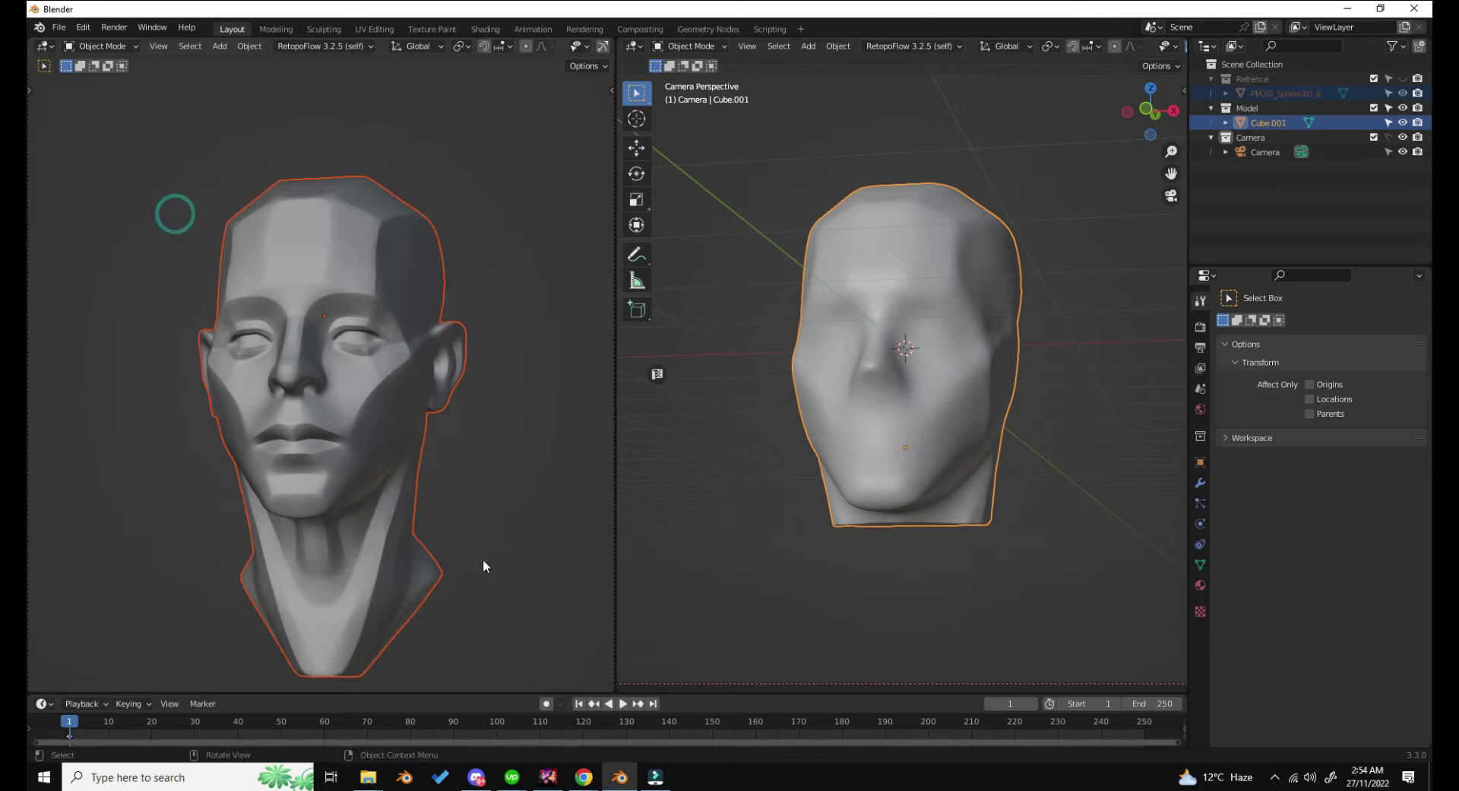
left_click(722, 473)
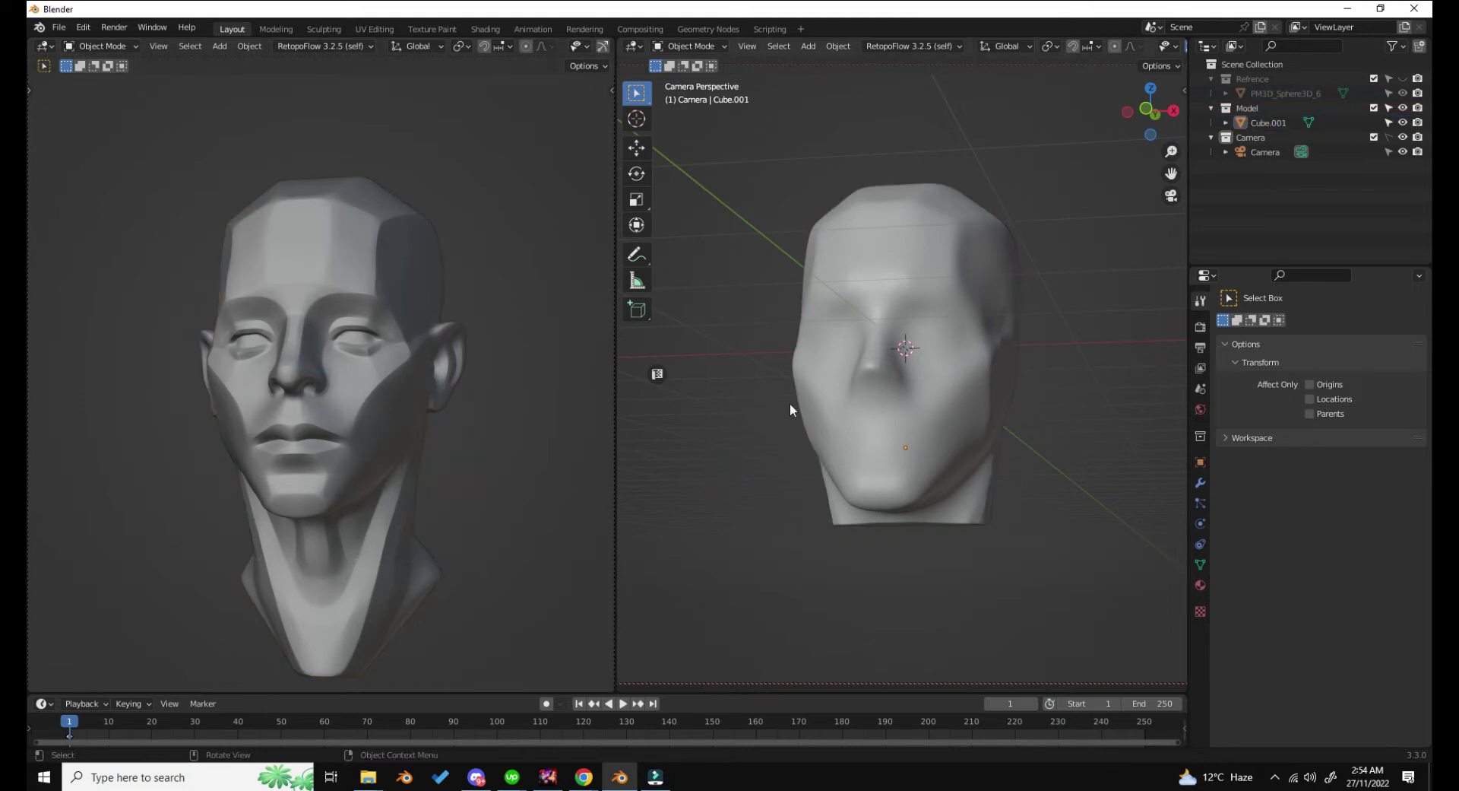
scroll(955, 360, "up", 4)
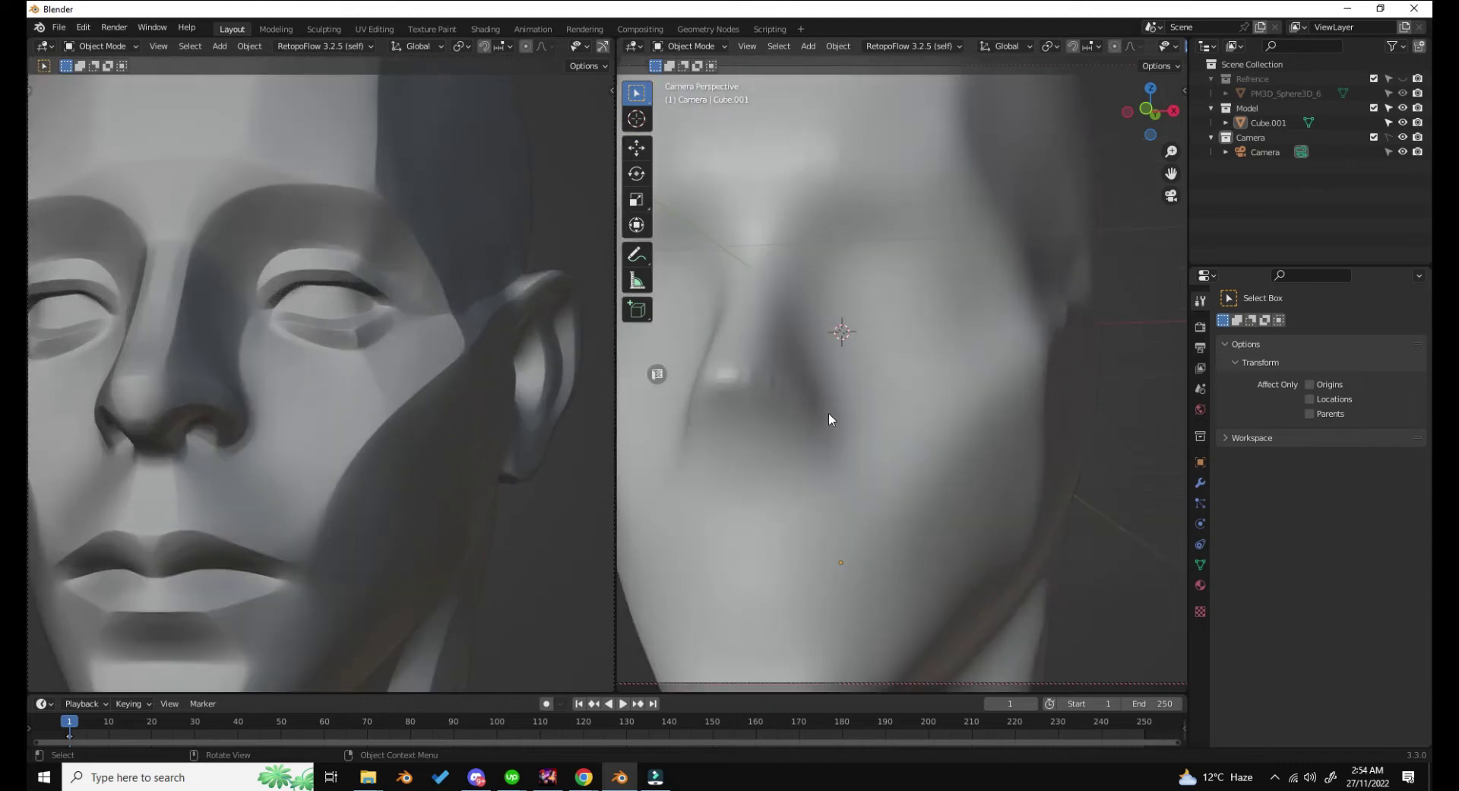
scroll(827, 413, "down", 2)
scroll(781, 395, "up", 4)
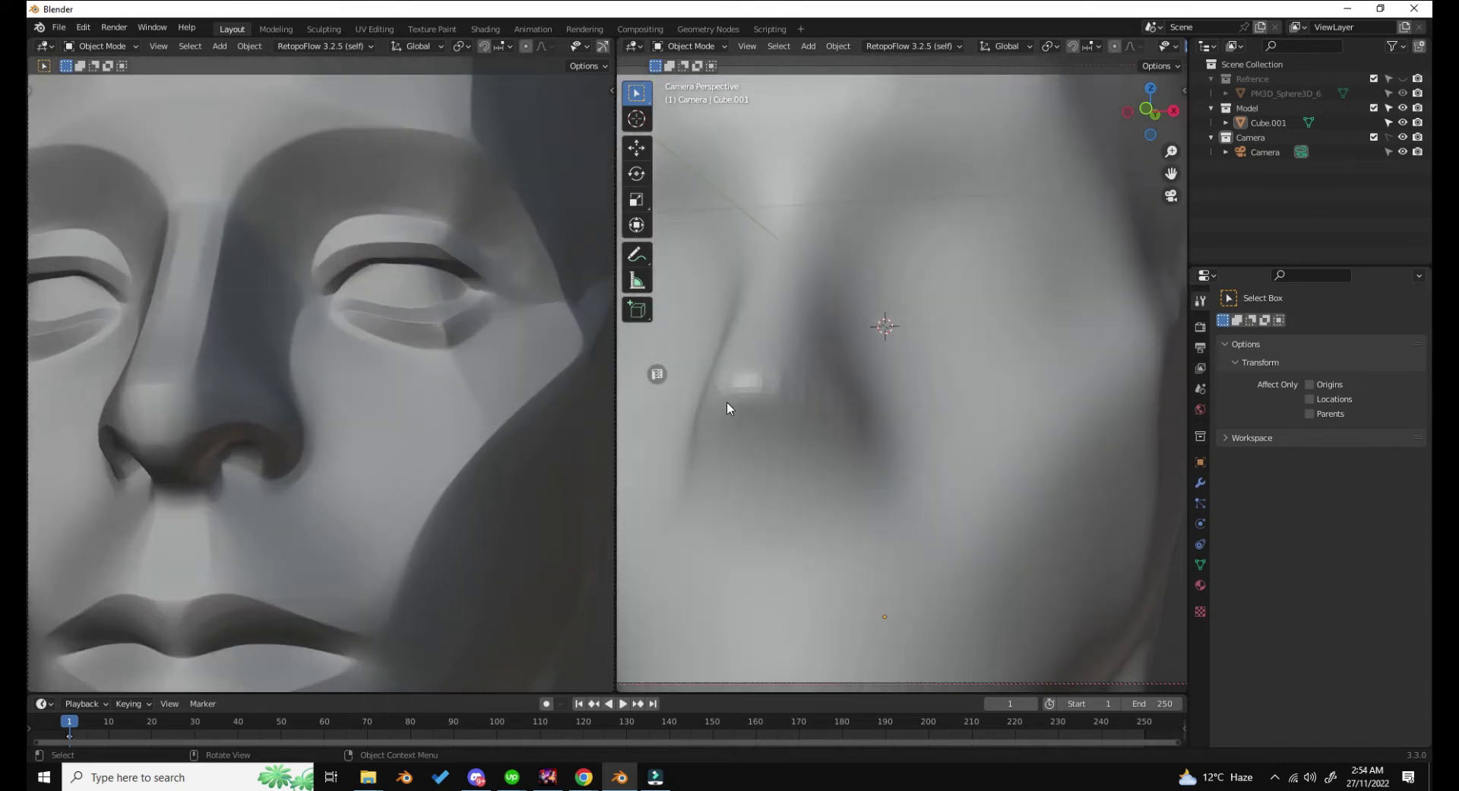
Put Cube.001 into Sculpt Mode with a 55 px brush radius
left_click(727, 399)
key("ctrl+Tab")
left_click(754, 410)
key("f")
left_click(742, 381)
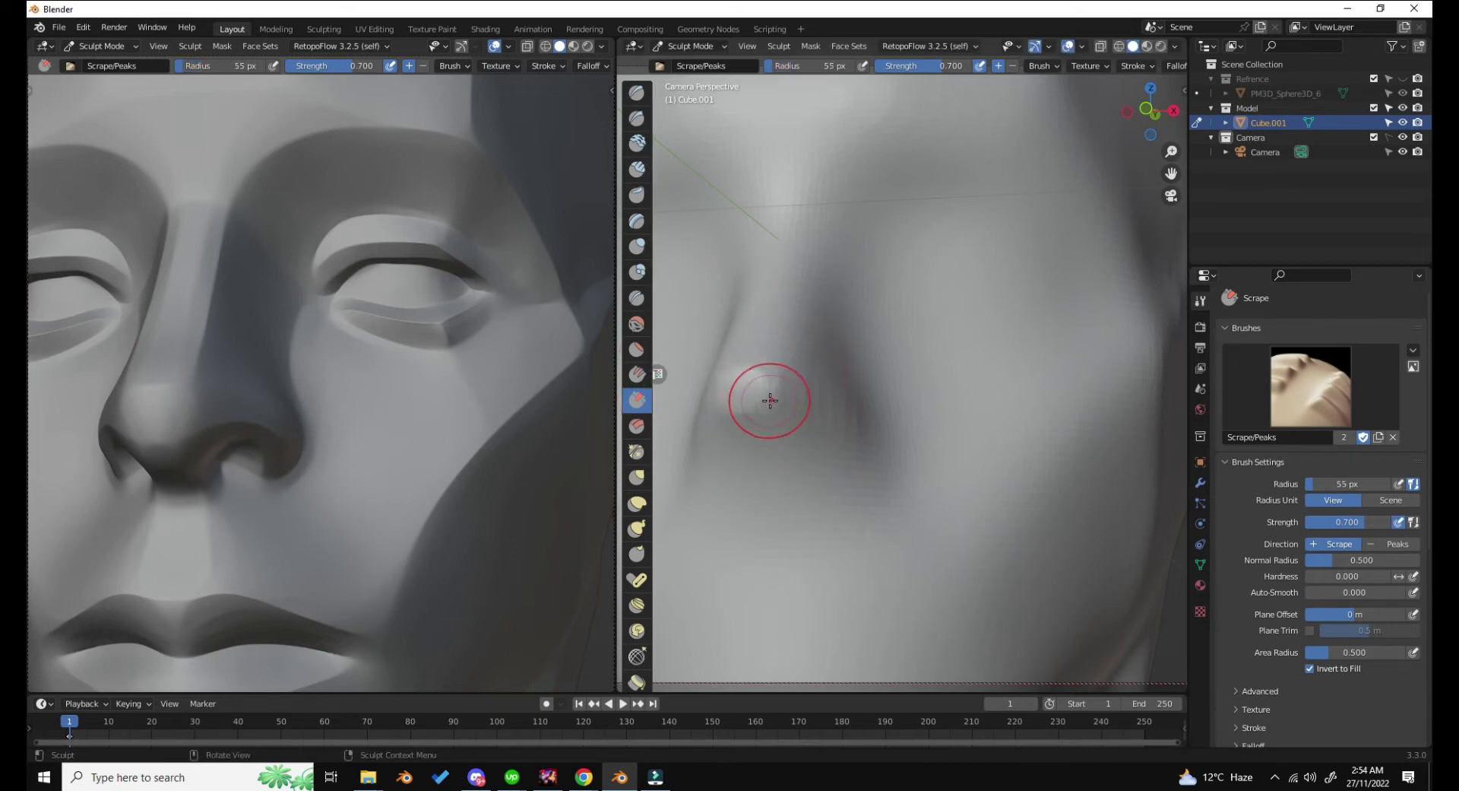
Orbit to the nose profile and sculpt the nose tip with the Scrape brush
middle_click_drag(770, 403, 805, 388)
middle_click_drag(886, 418, 798, 384)
left_click_drag(766, 384, 877, 400)
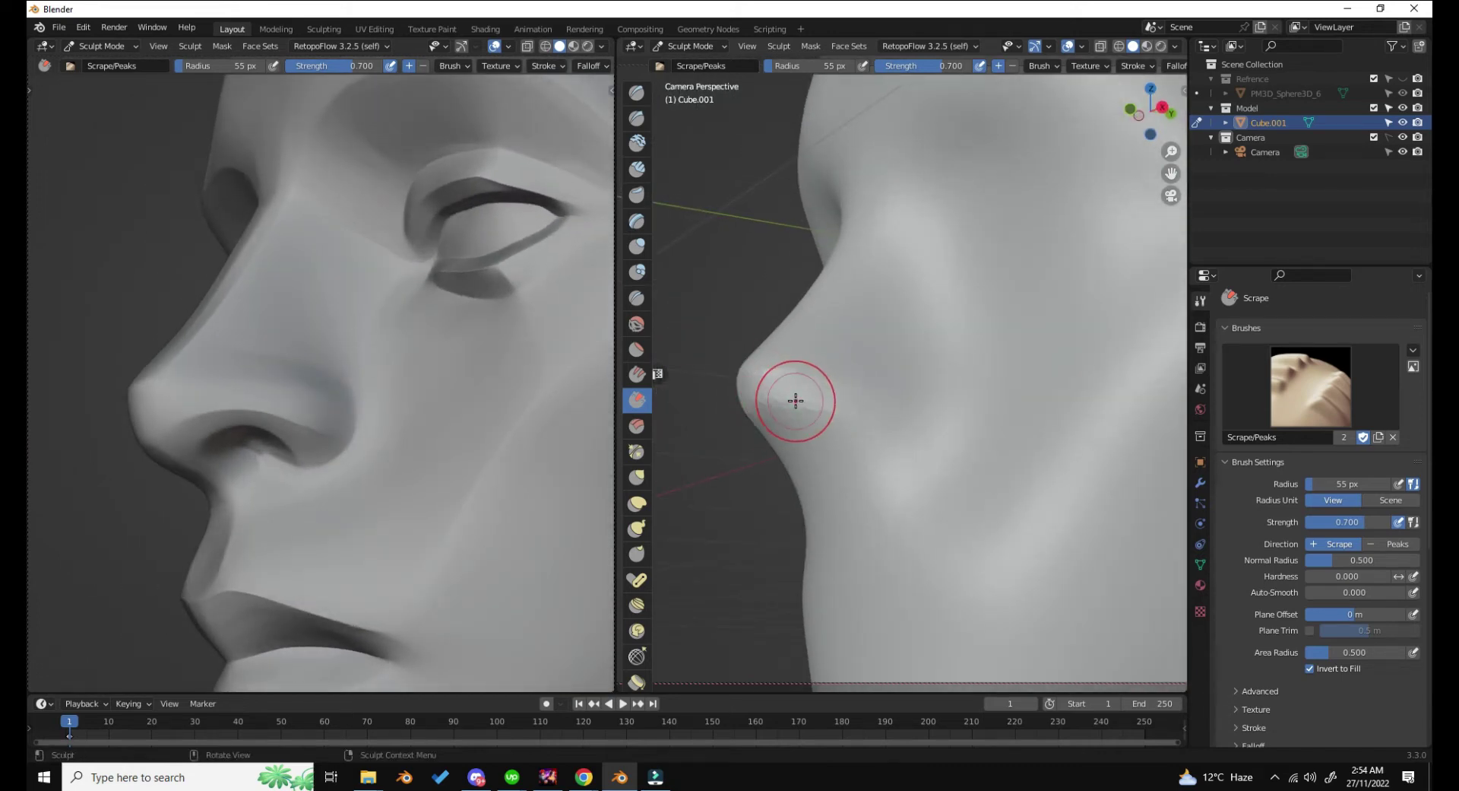
middle_click_drag(796, 401, 760, 414)
left_click_drag(749, 338, 801, 279)
Orbit around the head to check it from the front, below and side
mouse_move(830, 235)
middle_mouse_down()
mouse_move(886, 286)
mouse_move(962, 283)
mouse_move(1014, 212)
mouse_move(902, 286)
middle_mouse_up()
scroll(958, 383, "up", 5)
scroll(958, 385, "down", 4)
scroll(957, 387, "down", 2)
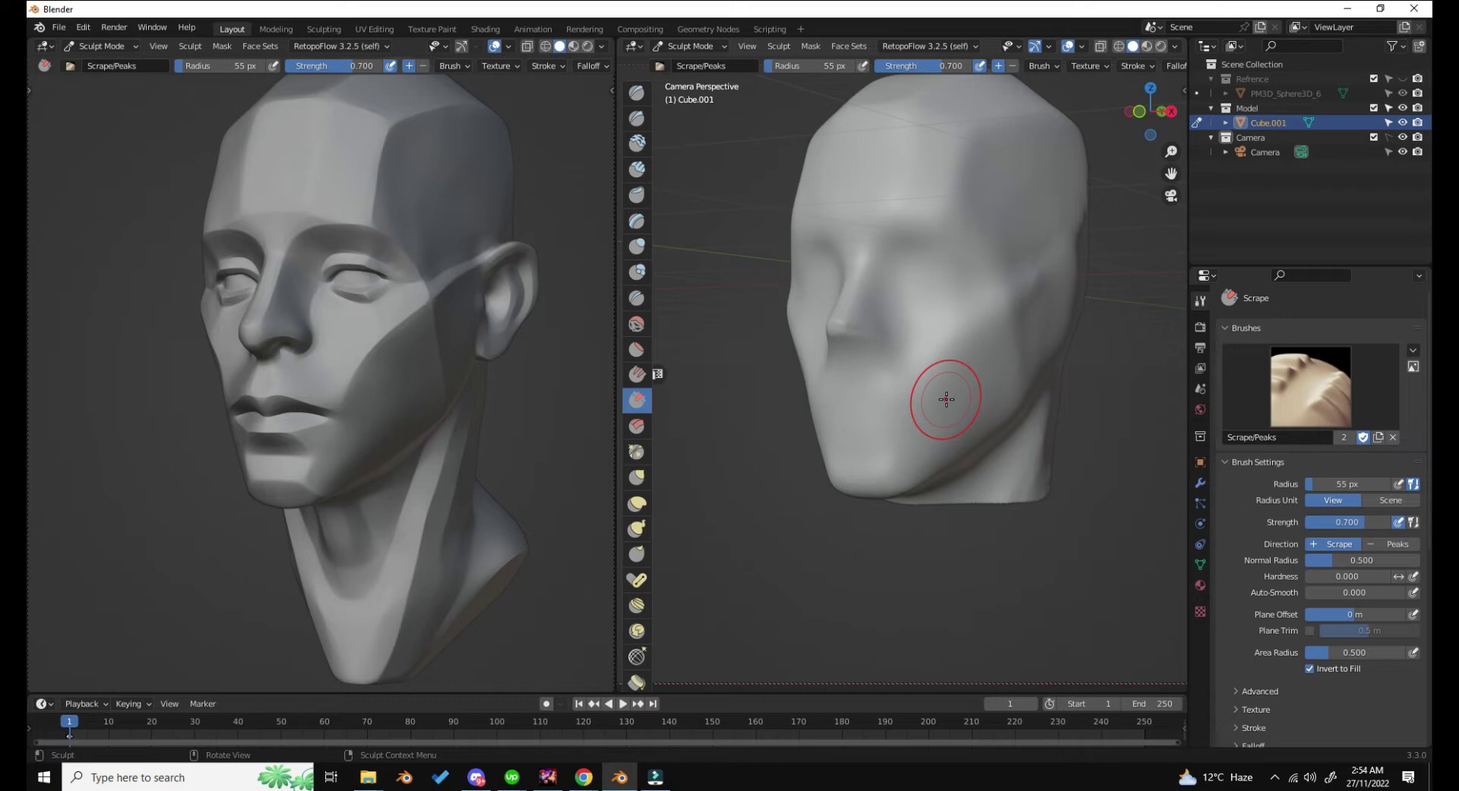
scroll(946, 399, "up", 2)
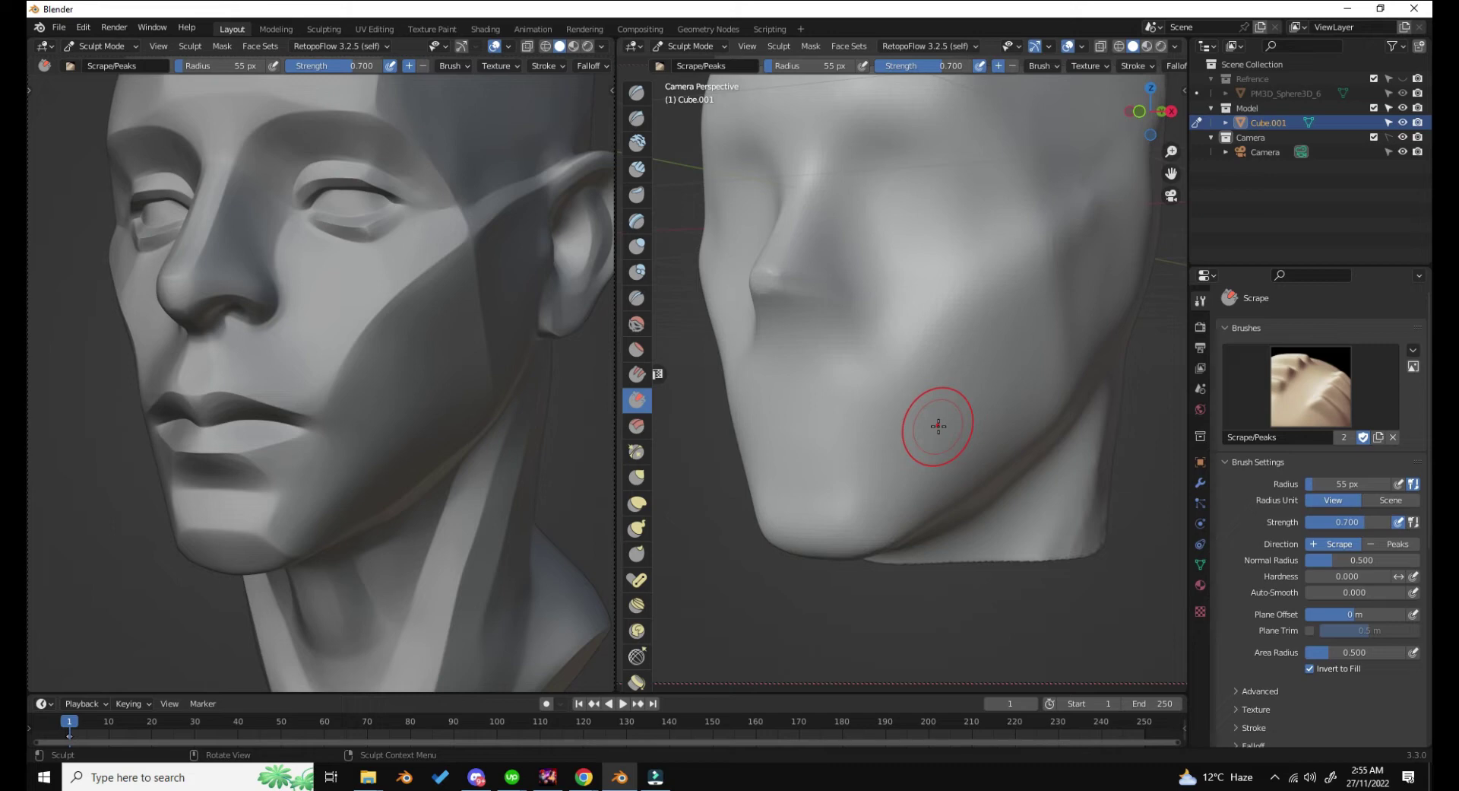
middle_click_drag(937, 424, 939, 443)
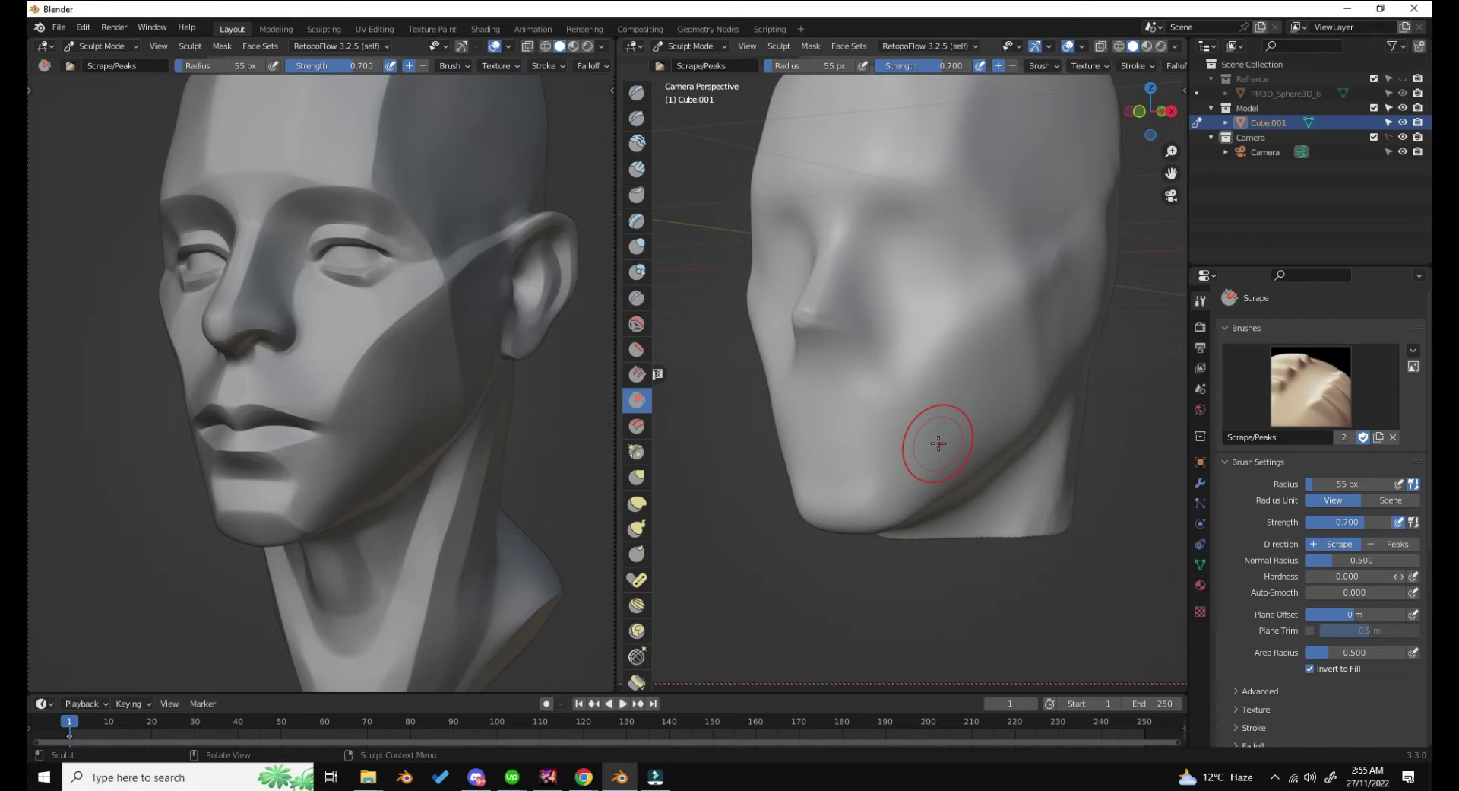
middle_click_drag(939, 443, 873, 457)
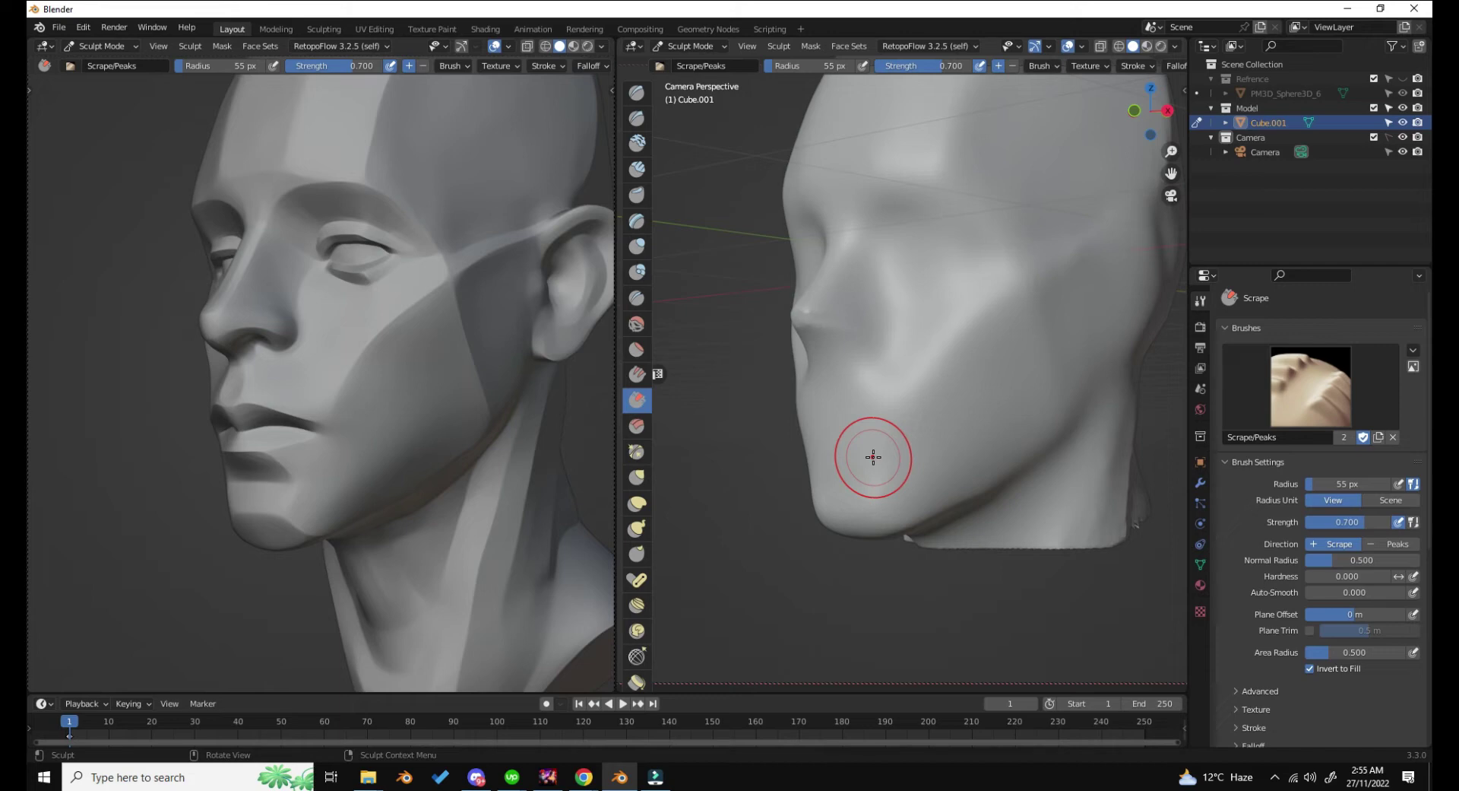
middle_click_drag(874, 457, 701, 386)
scroll(701, 386, "up", 5)
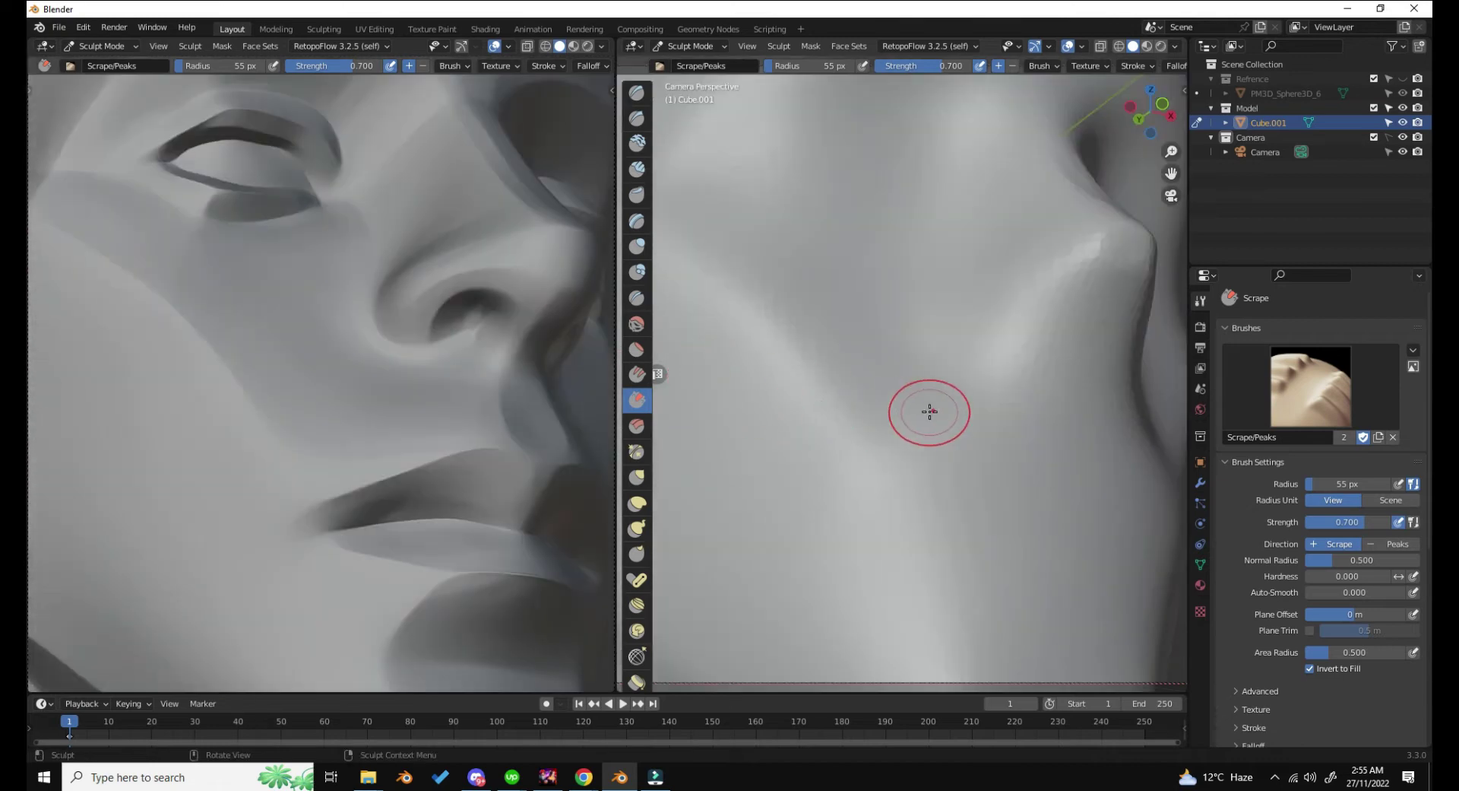
scroll(929, 411, "down", 3)
middle_click_drag(932, 413, 1004, 436)
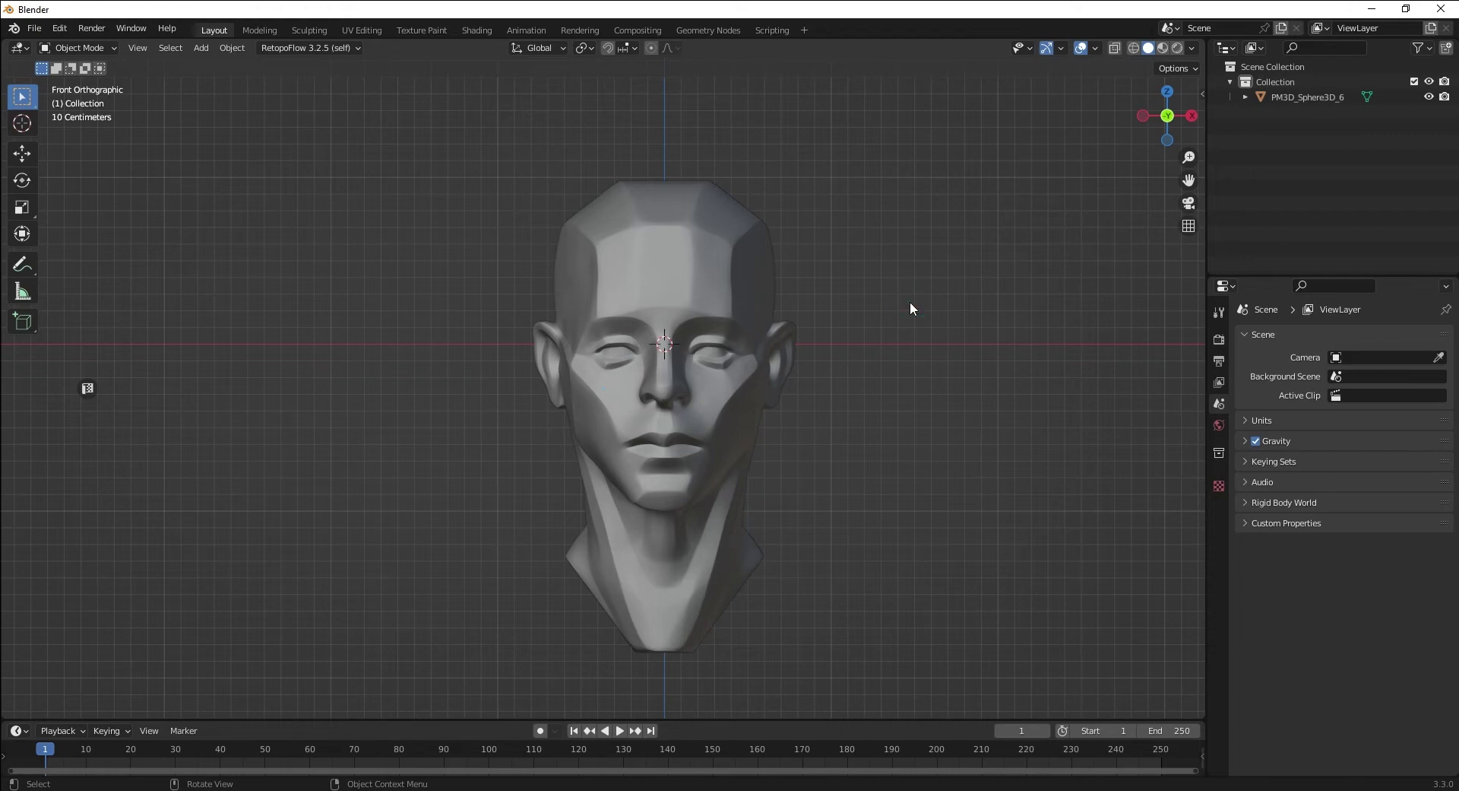
Box-select the reference head, then deselect it
left_click_drag(464, 151, 966, 615)
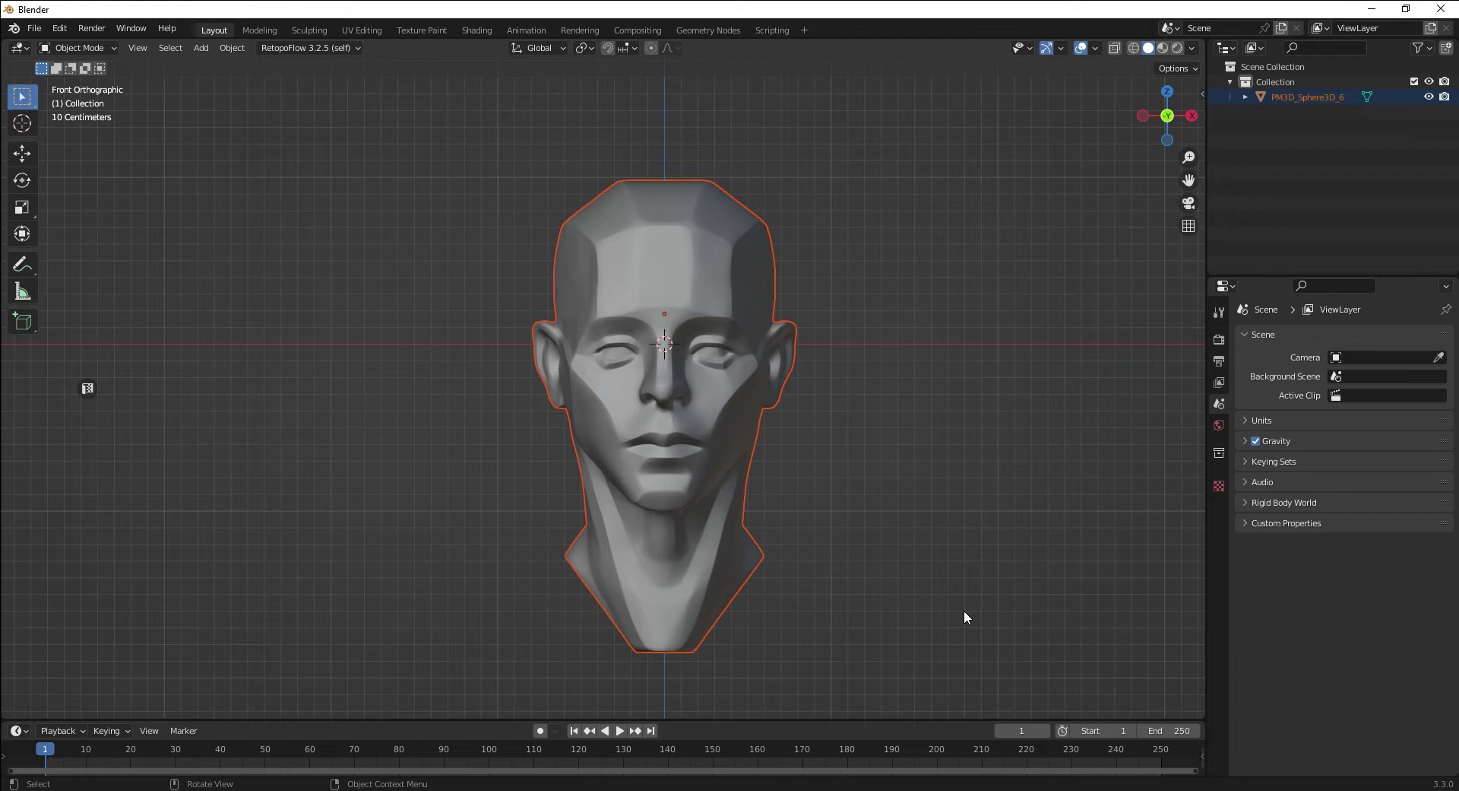
left_click(964, 610)
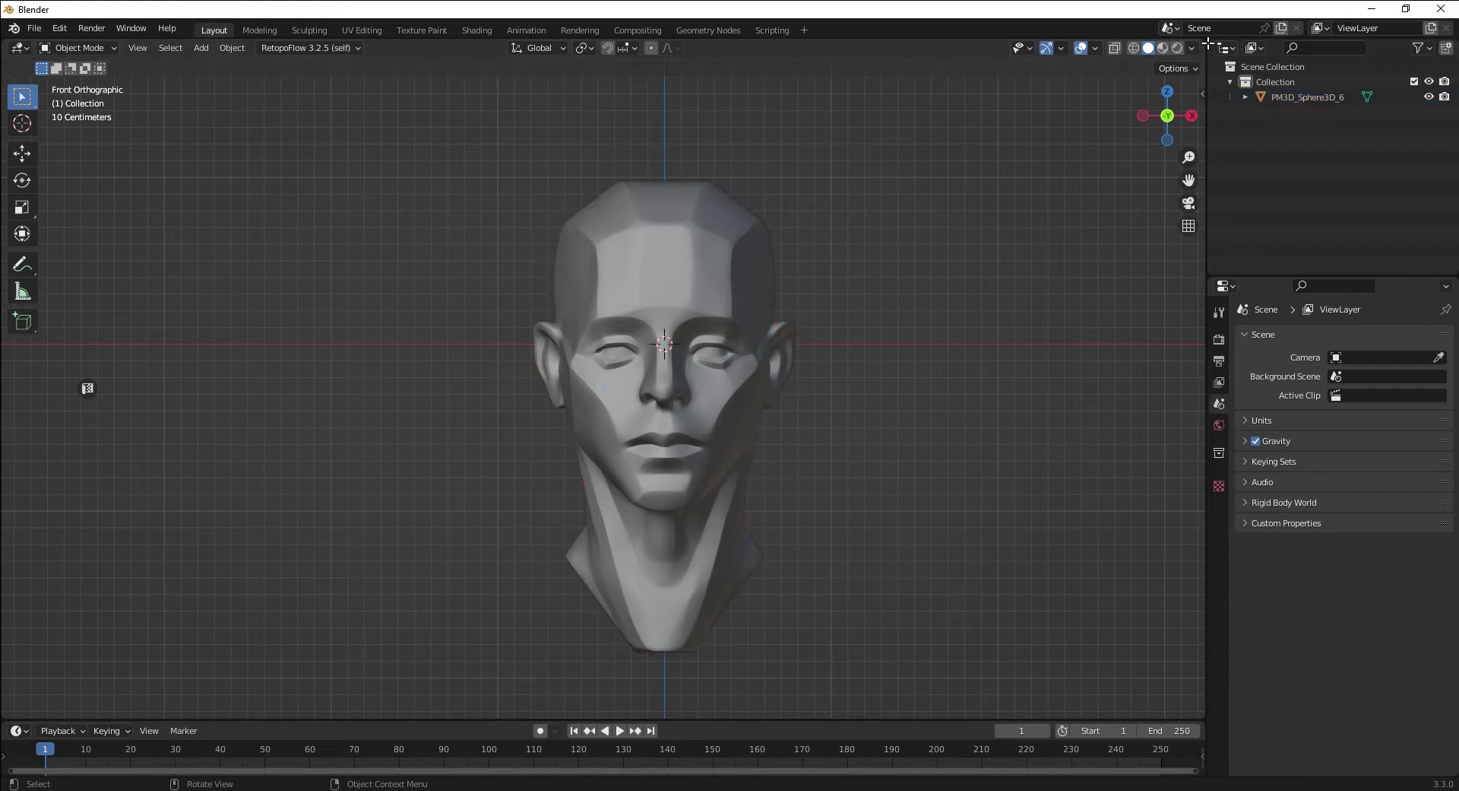
Even out the two side-by-side views and select, then deselect, the head
left_click_drag(1206, 42, 642, 48)
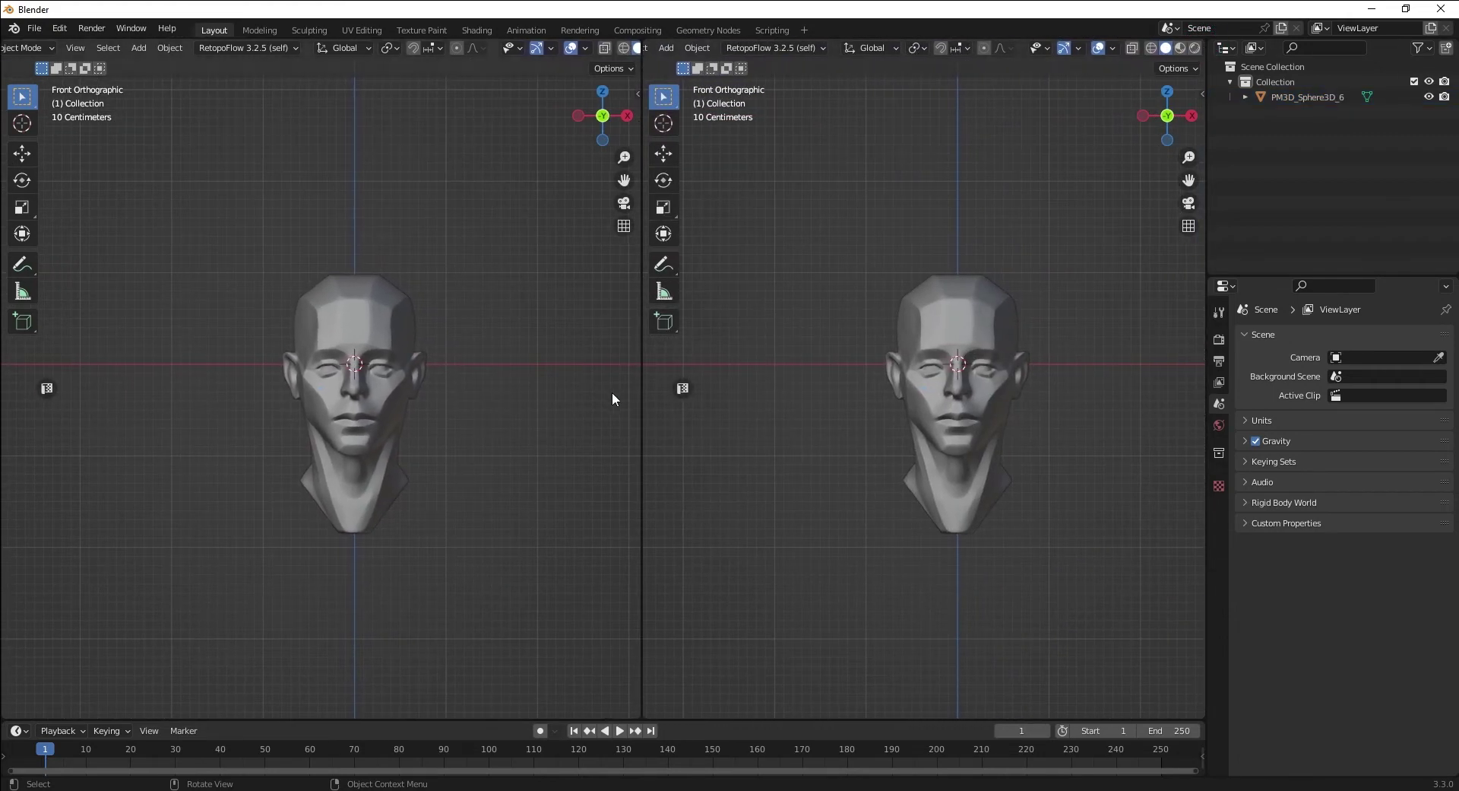
left_click_drag(235, 186, 496, 577)
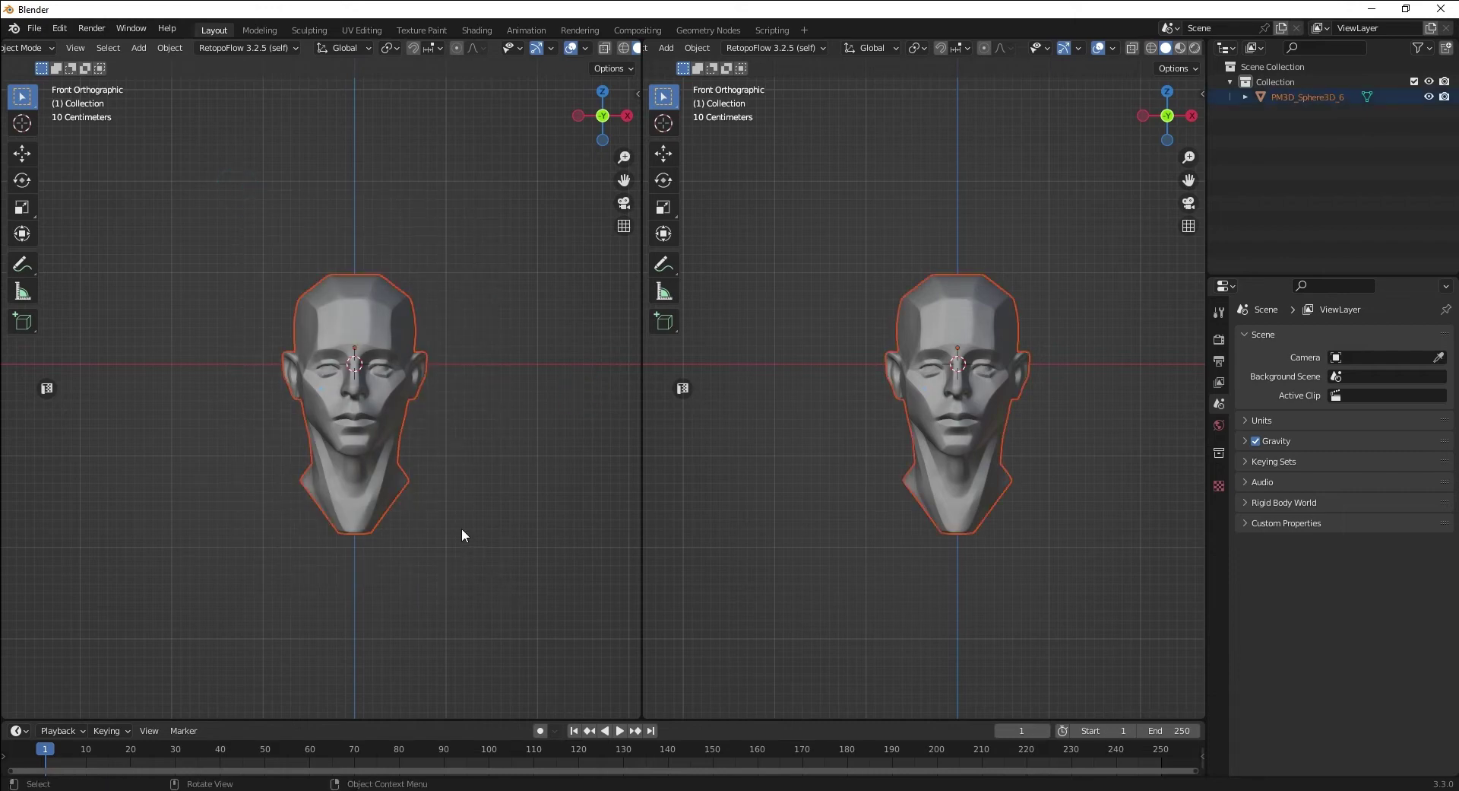
left_click_drag(798, 228, 1121, 622)
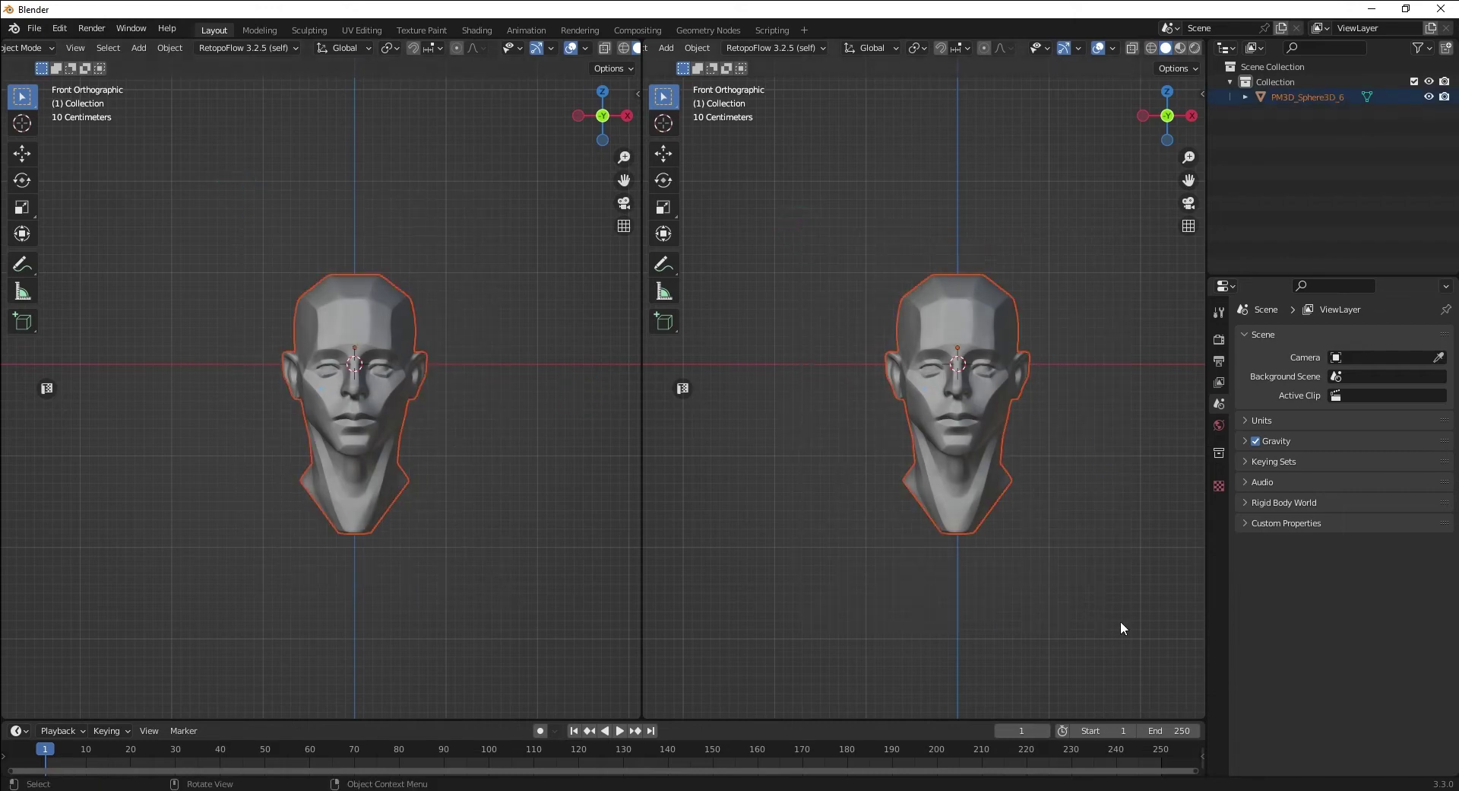
left_click(1084, 579)
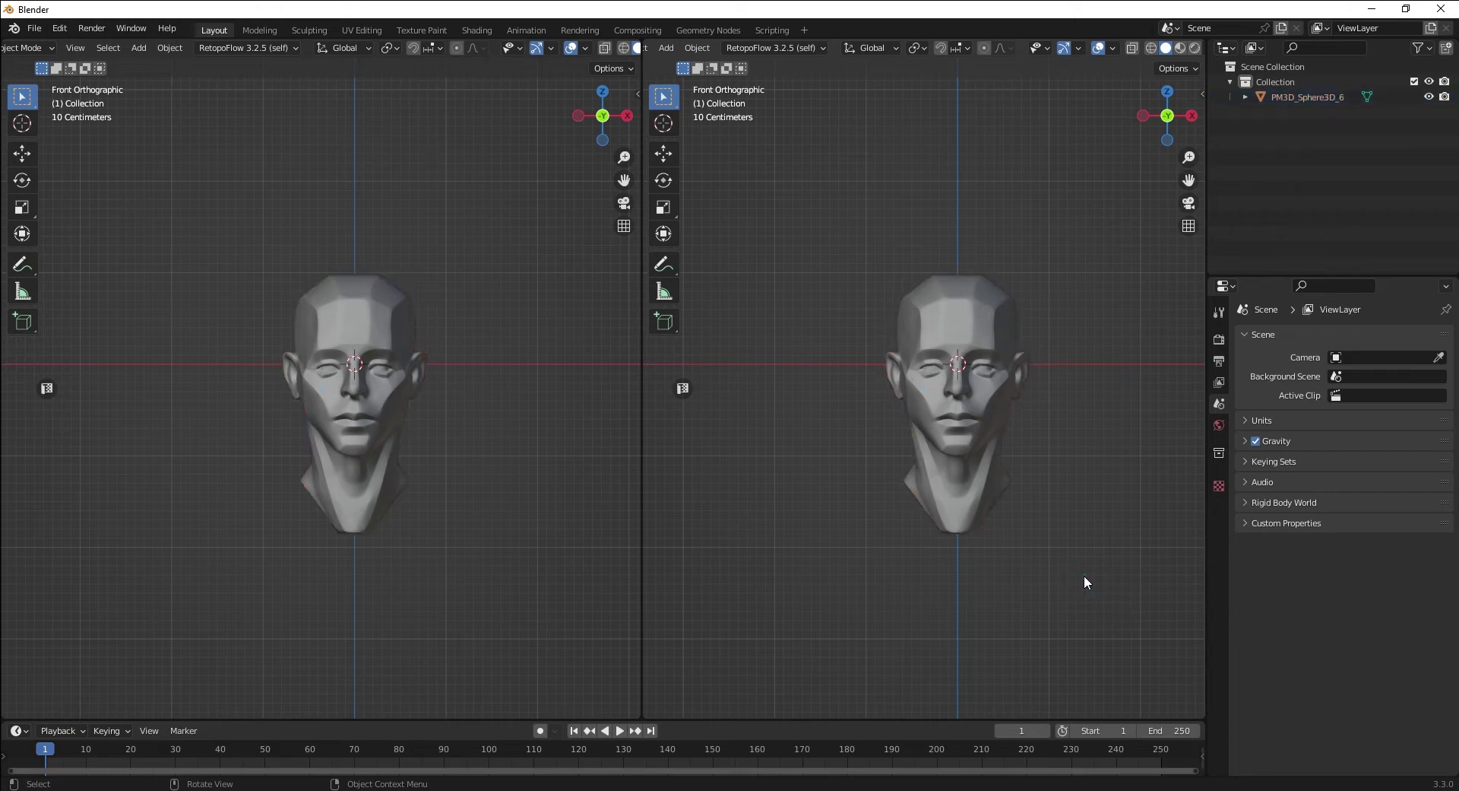
Orbit the right view, snap it back to Front Orthographic, and deselect the head
left_click(1015, 365)
mouse_move(1093, 442)
middle_mouse_down()
mouse_move(1044, 459)
mouse_move(1072, 439)
middle_mouse_up()
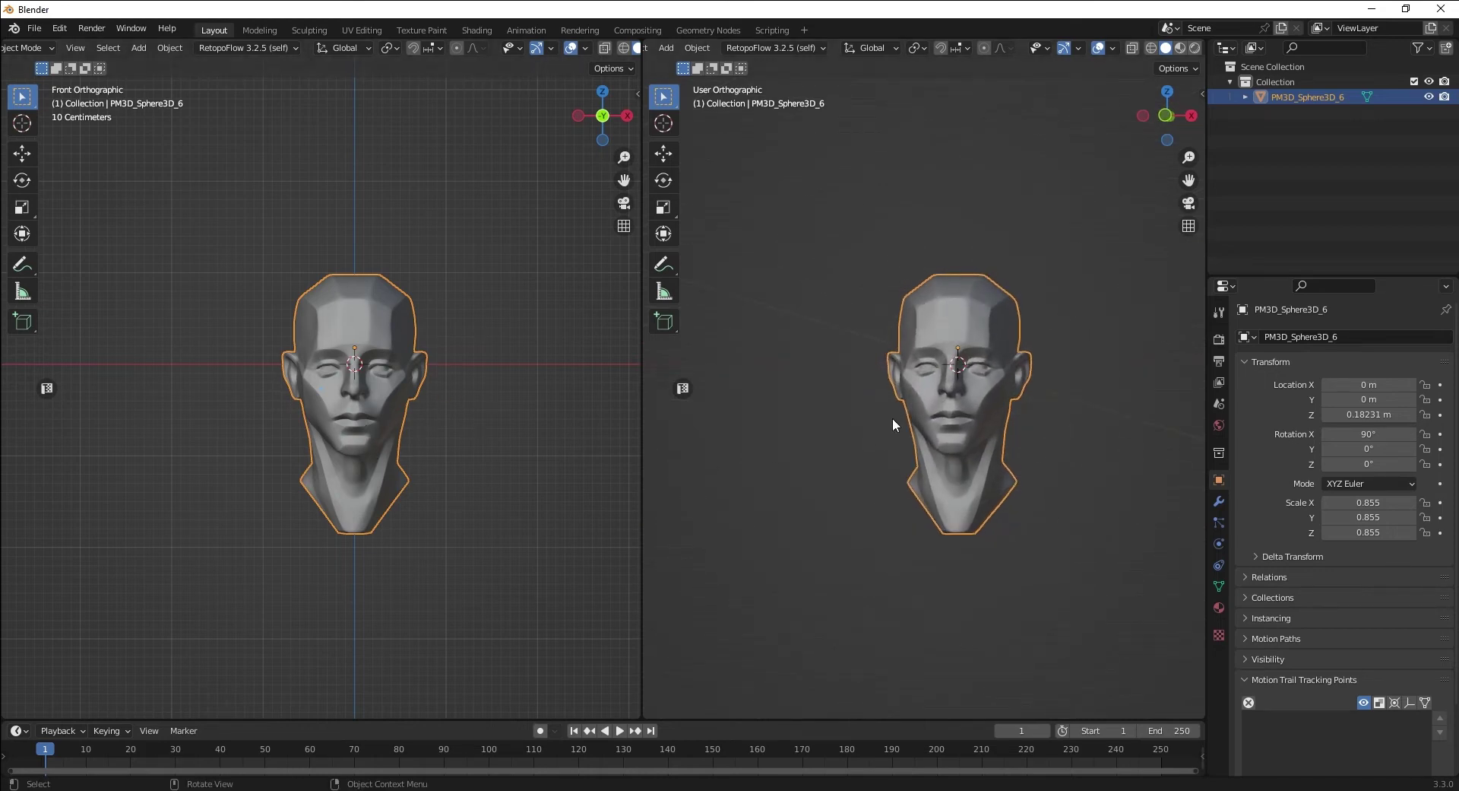
key("KP_1")
left_click(1049, 504)
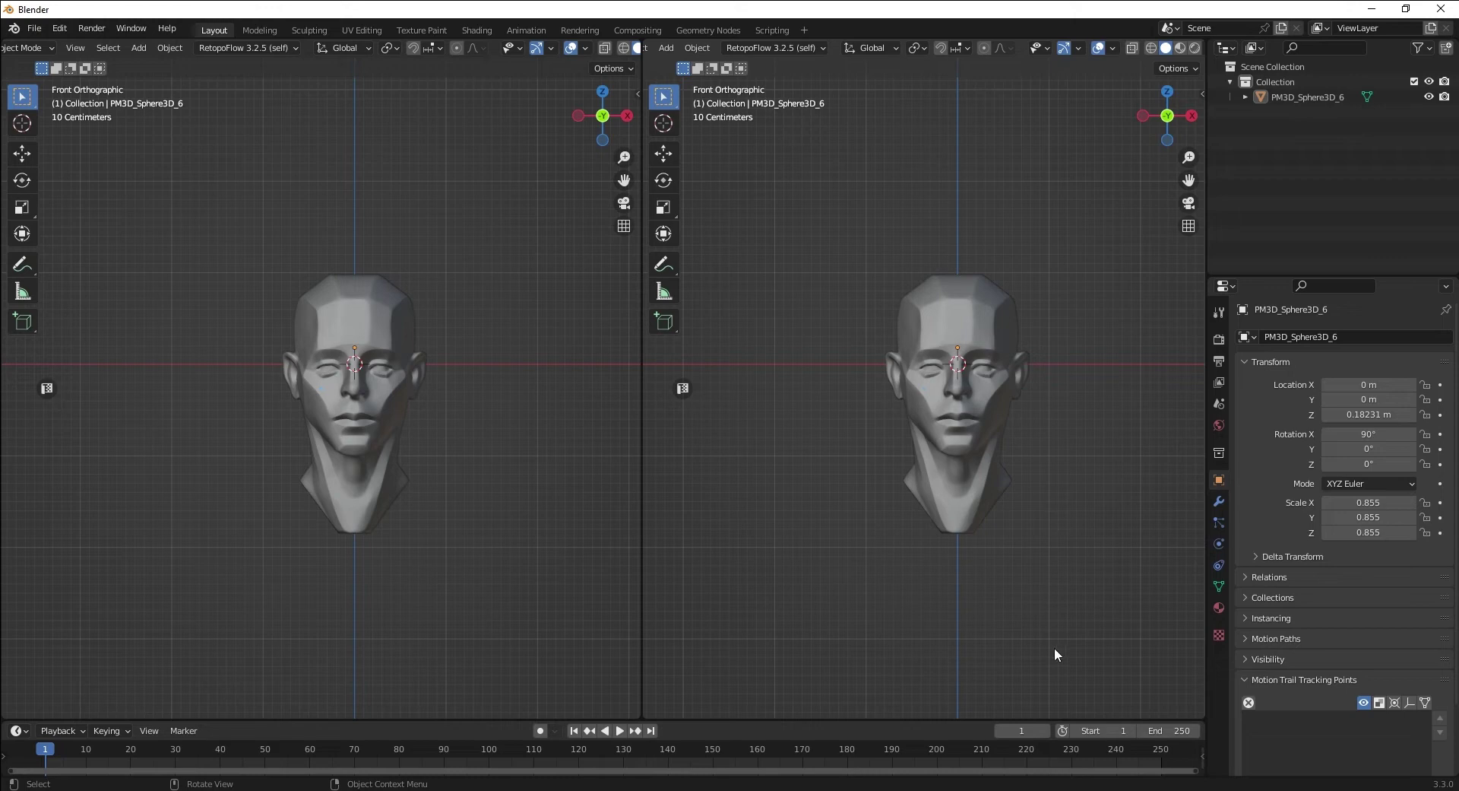
Open Preferences on the Add-ons page and search for 'coll'
left_click(59, 28)
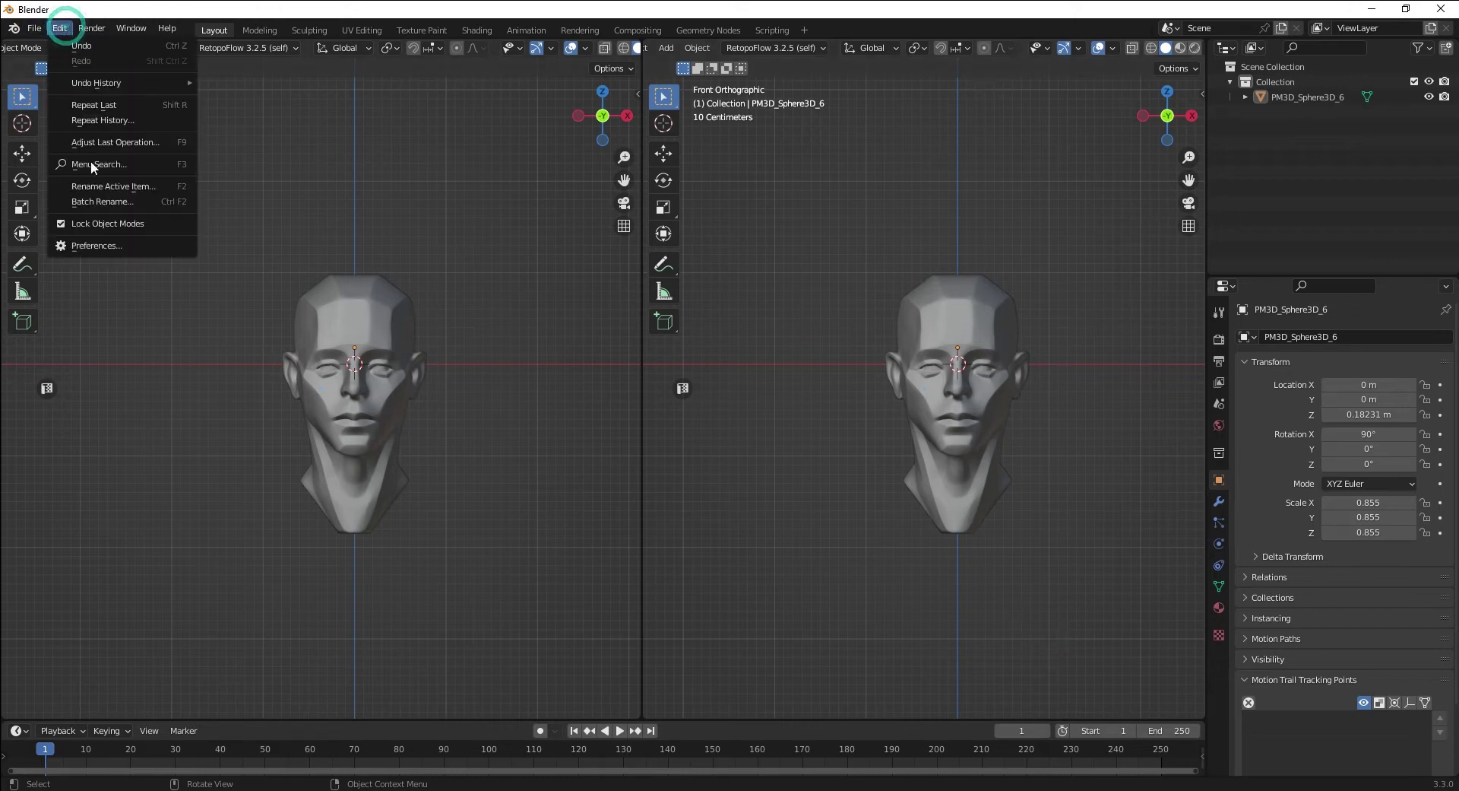
left_click(105, 246)
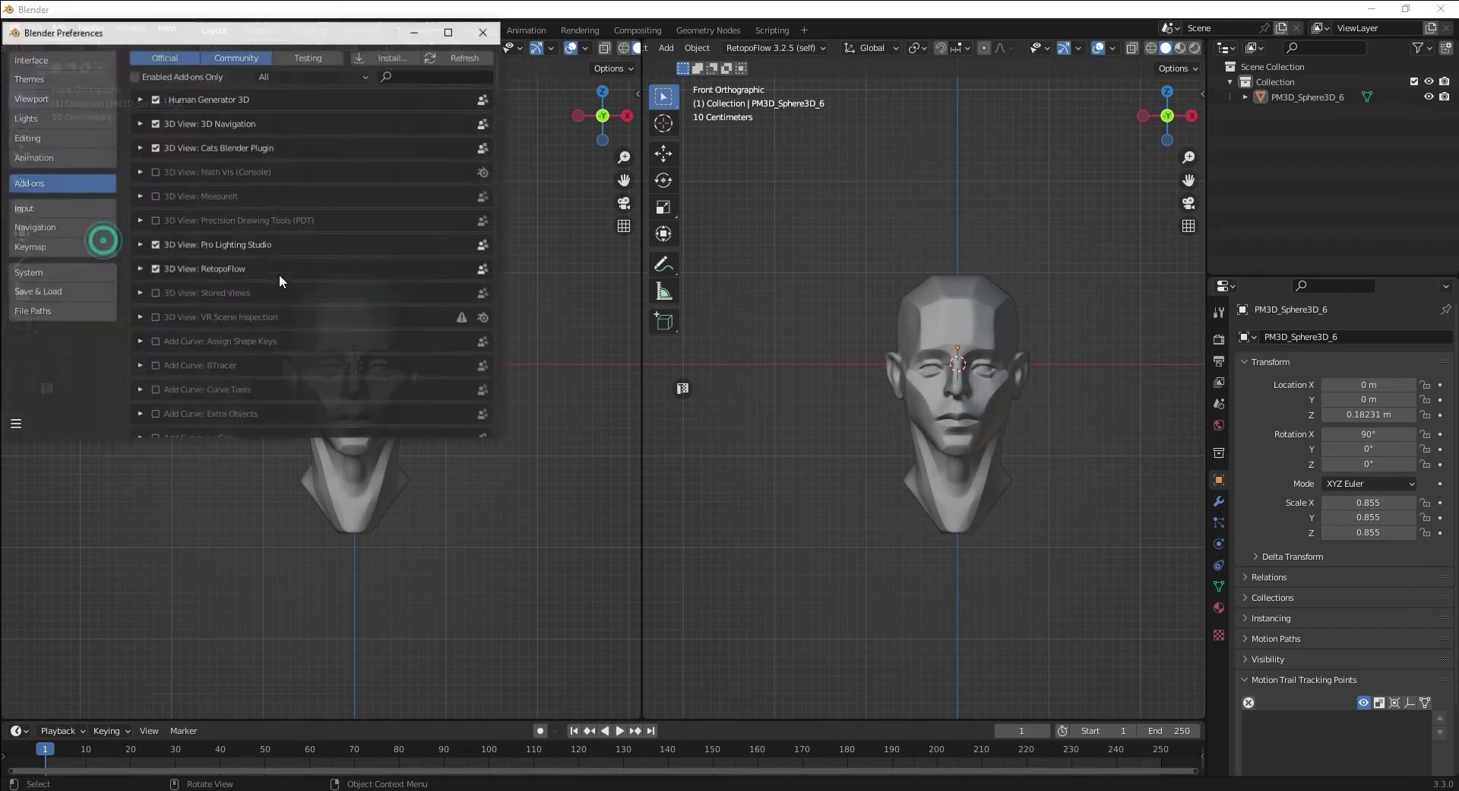
left_click(400, 76)
type("coll")
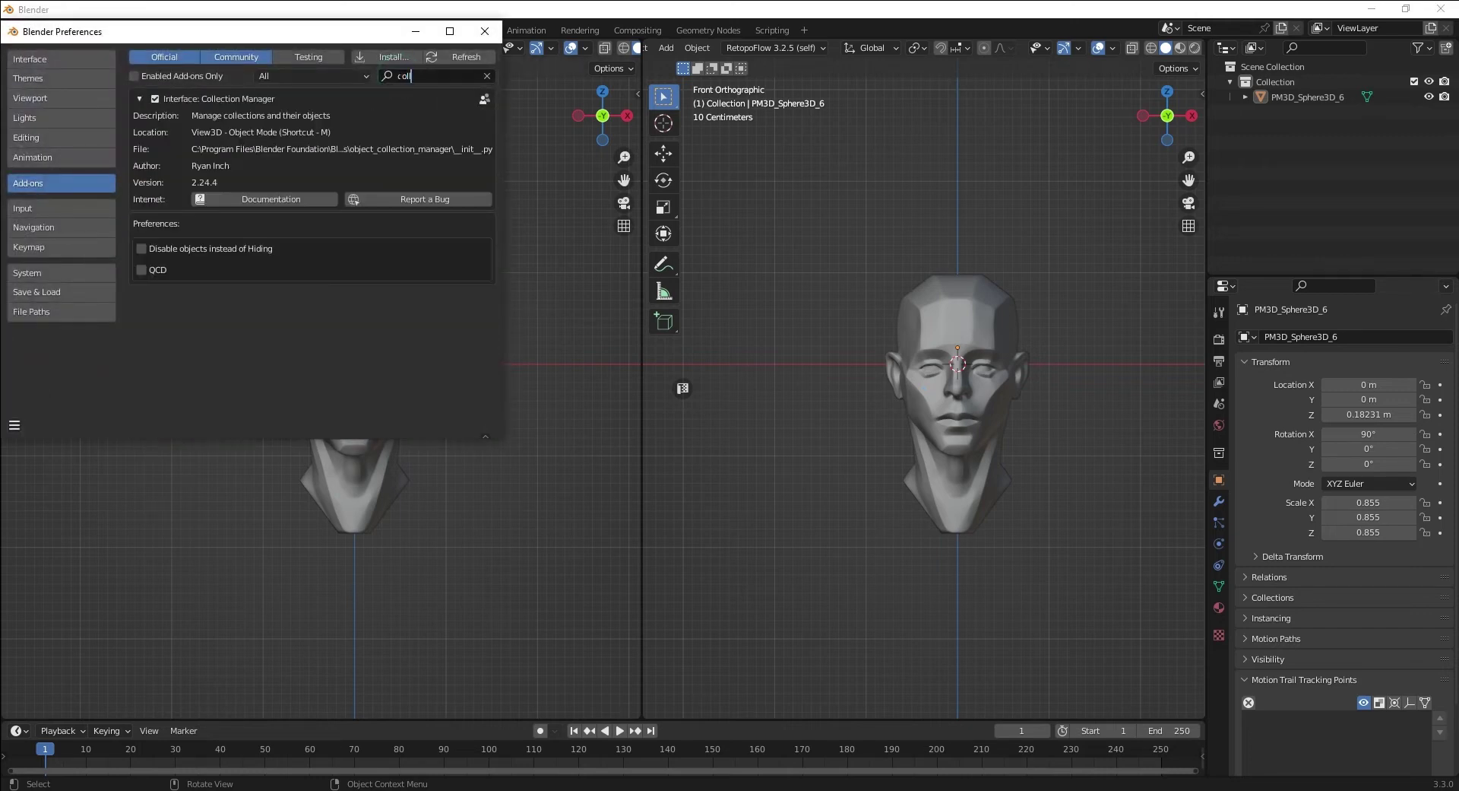
Toggle Collection Manager's QCD option to inspect it, leaving it switched off
left_click(140, 269)
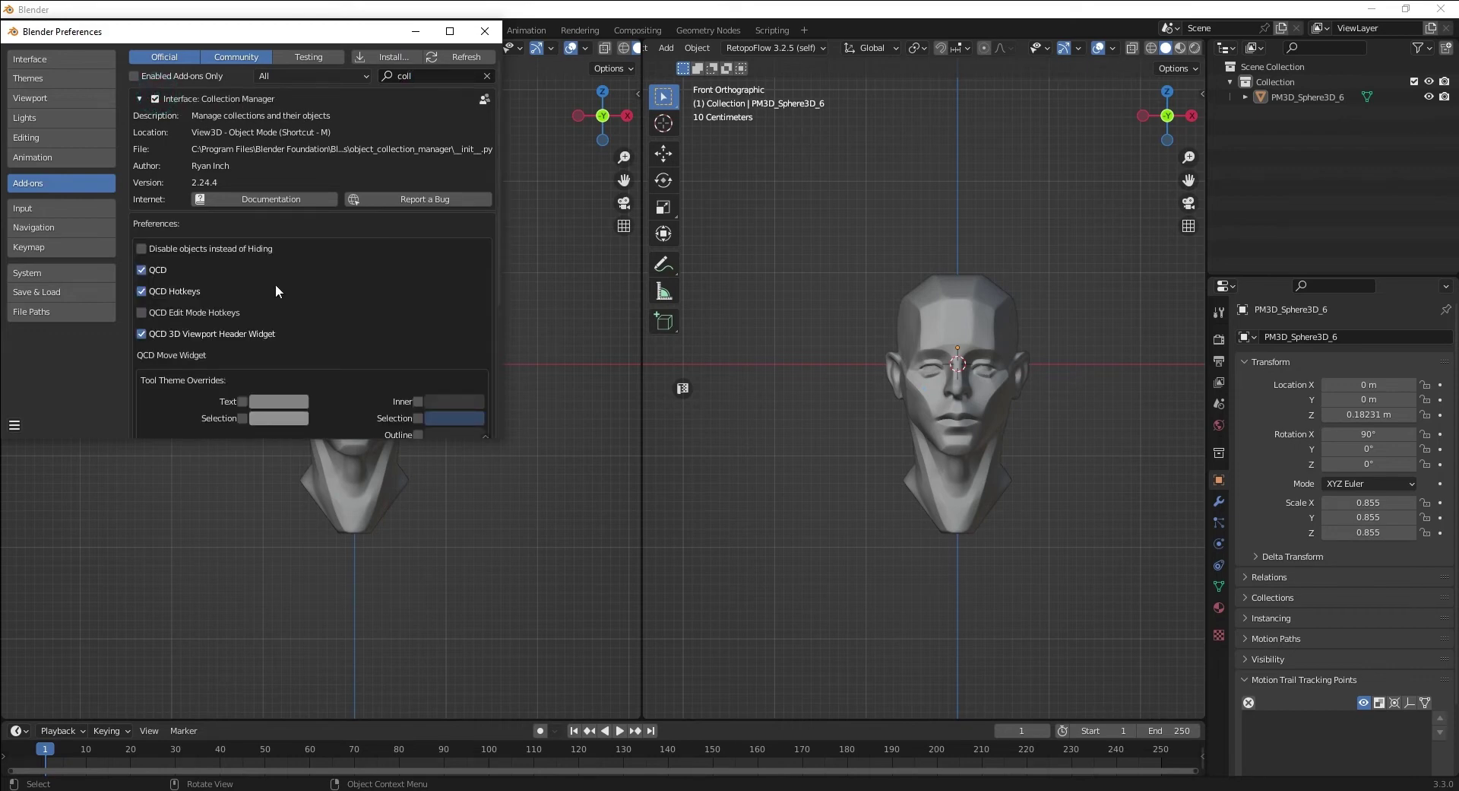
left_click(156, 269)
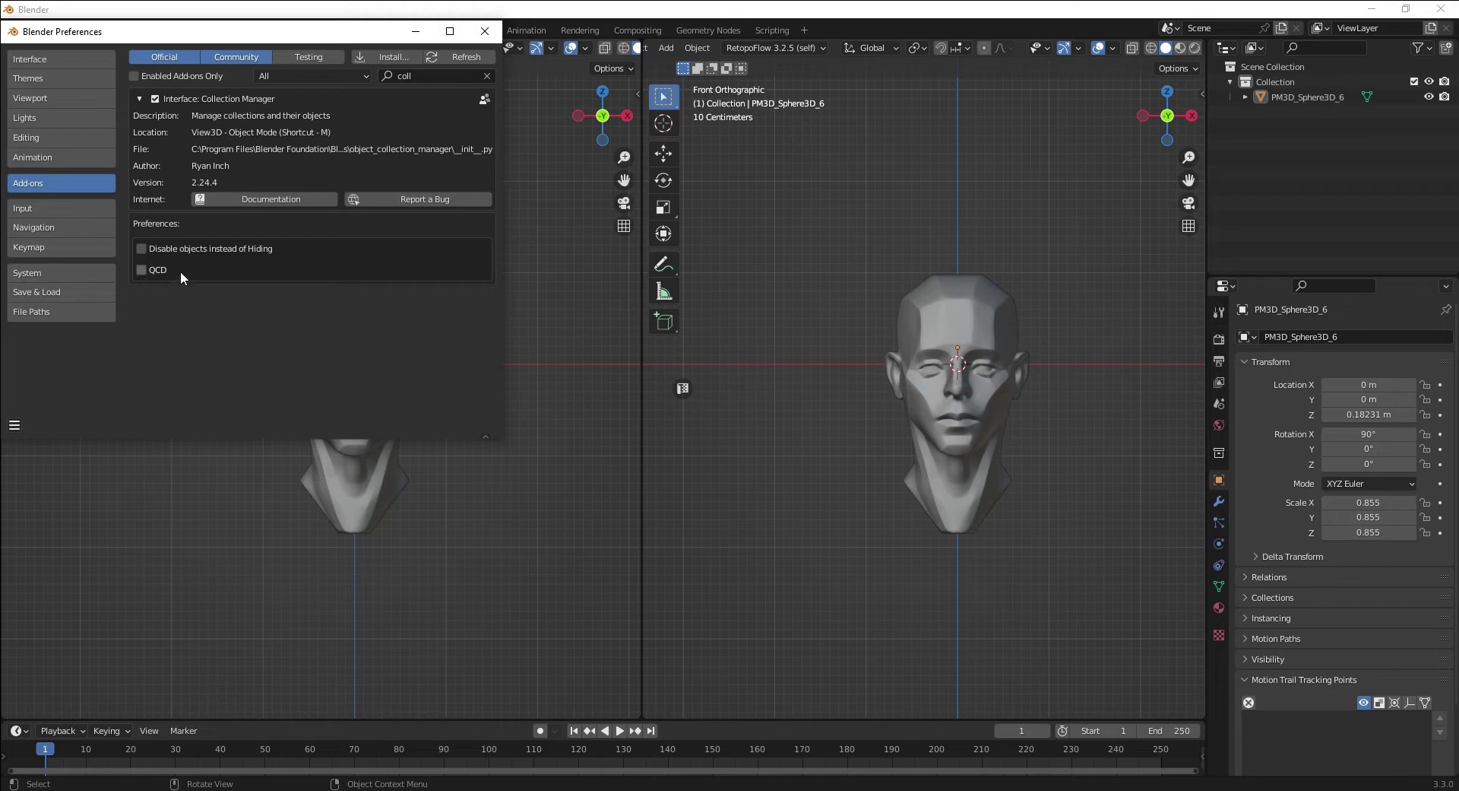
left_click(142, 269)
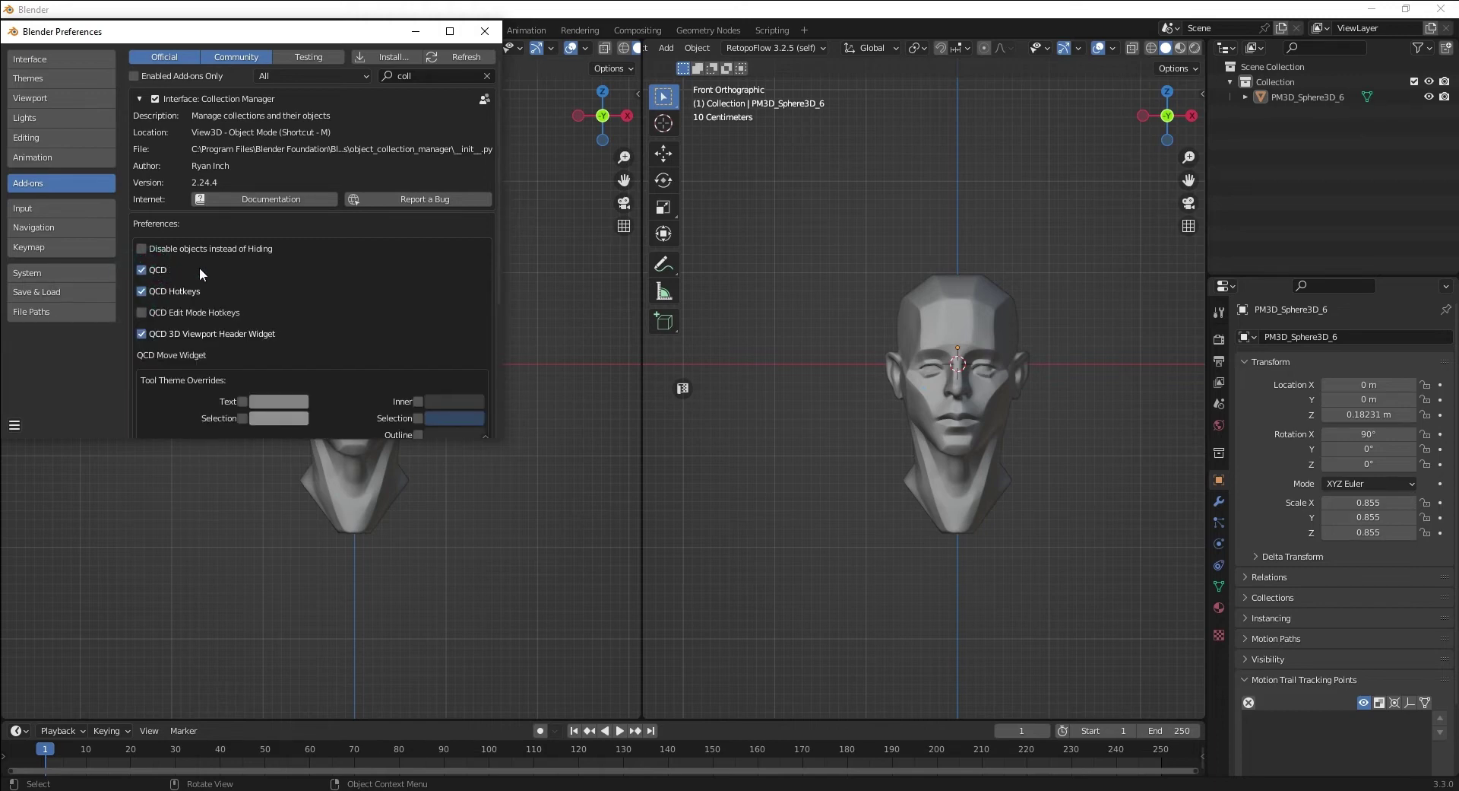
scroll(1011, 49, "right", 5)
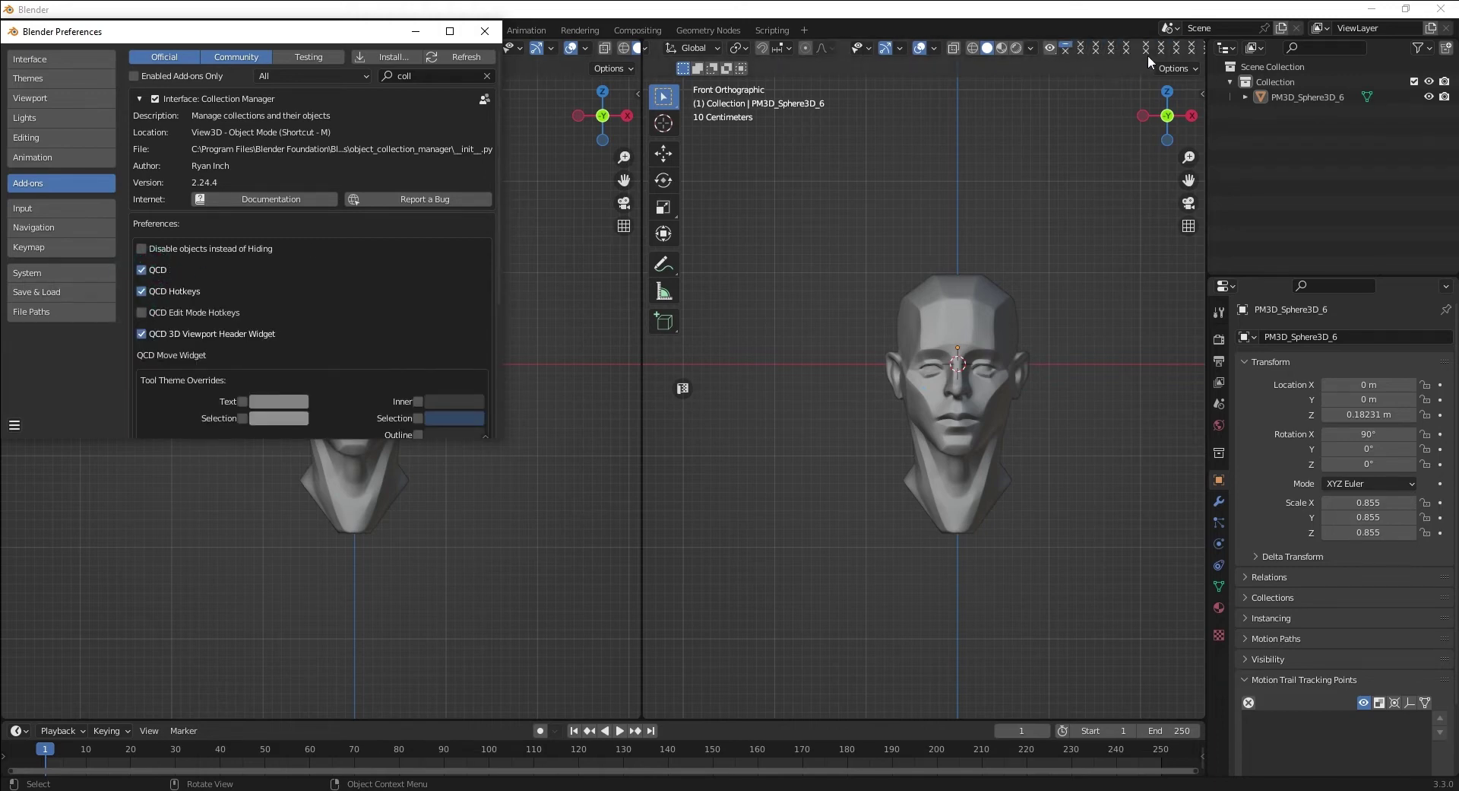
scroll(1152, 52, "right", 1)
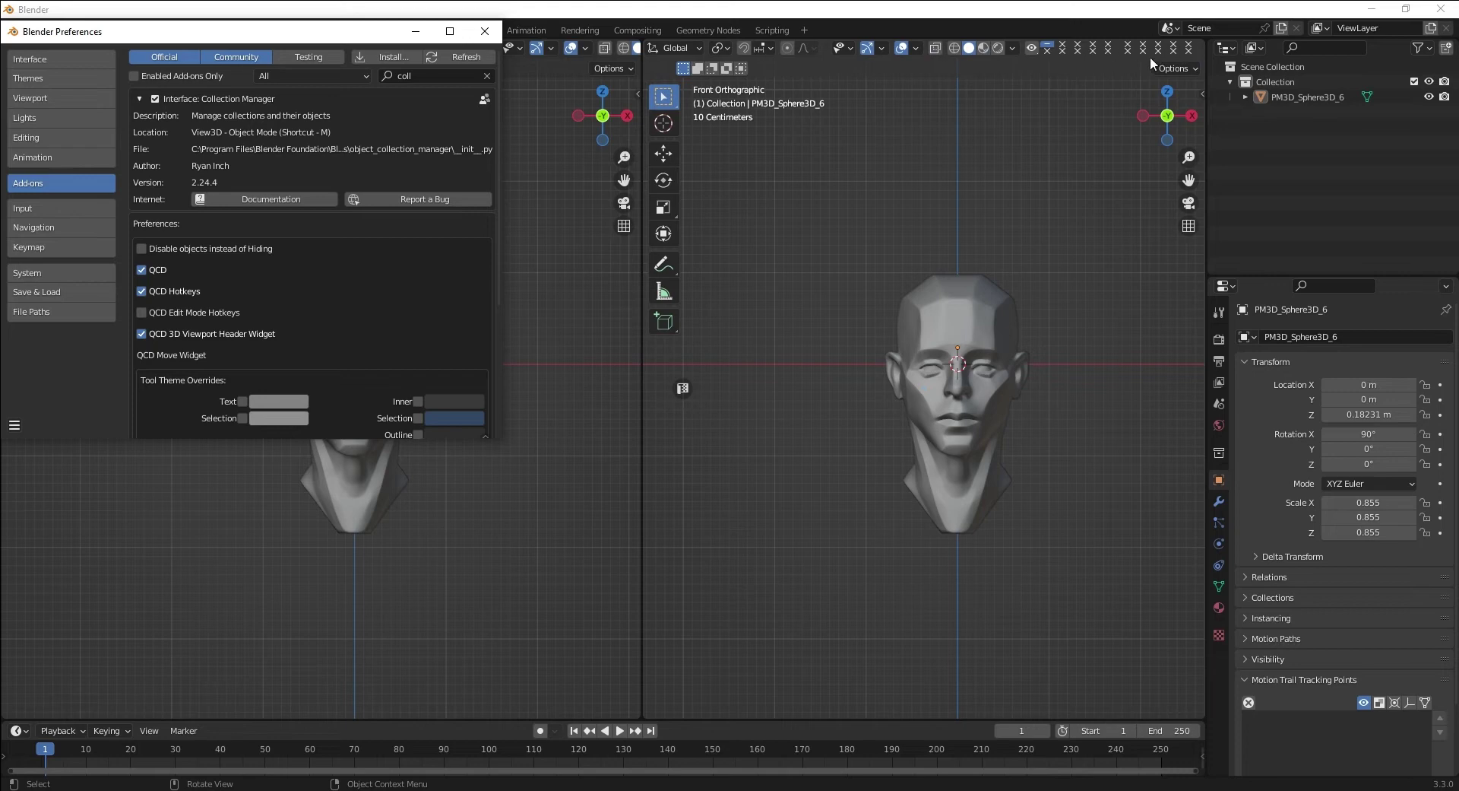
left_click(140, 270)
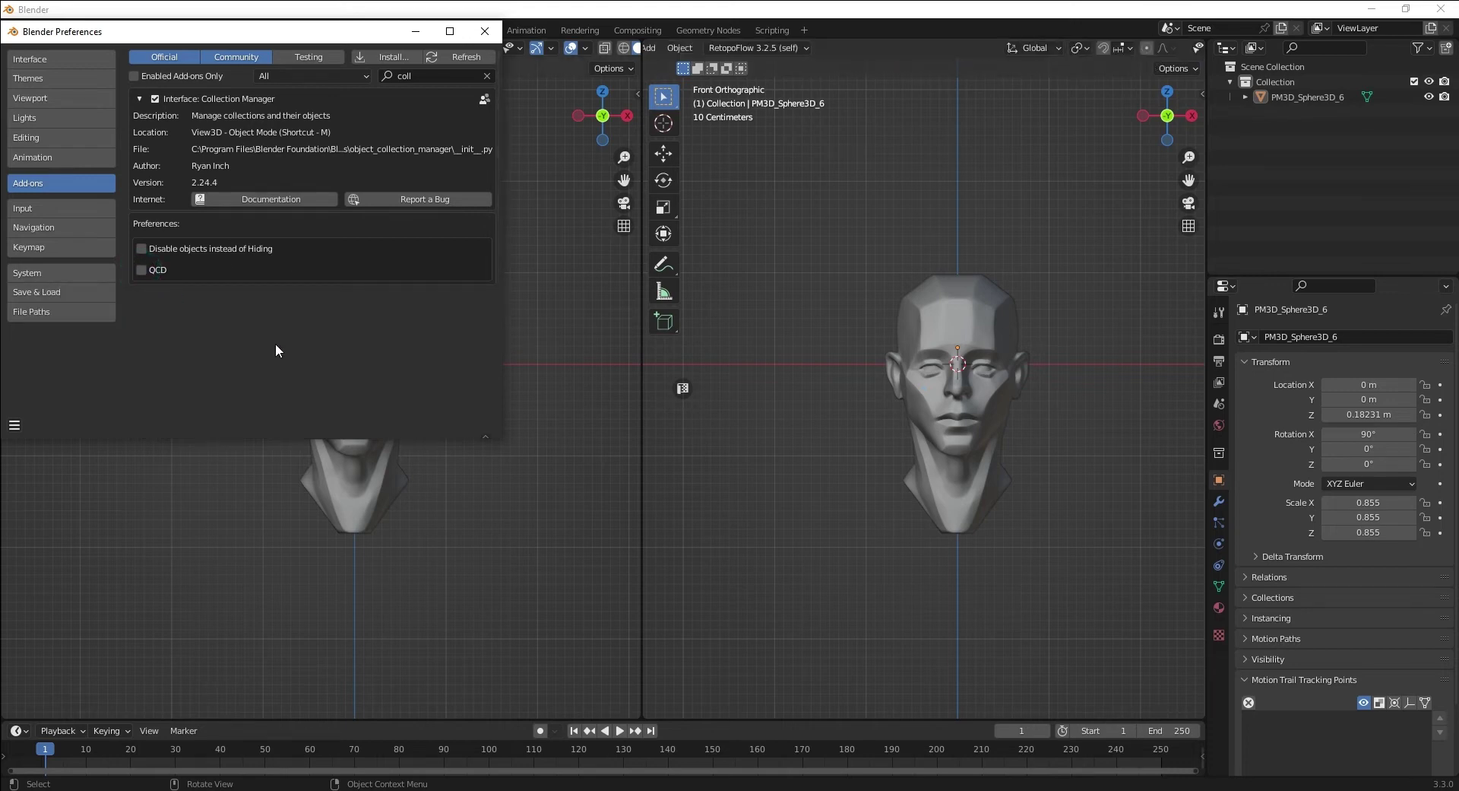
Close Preferences and show the right viewport's sidebar View tab with its Collections section
left_click(492, 38)
left_click(1204, 91)
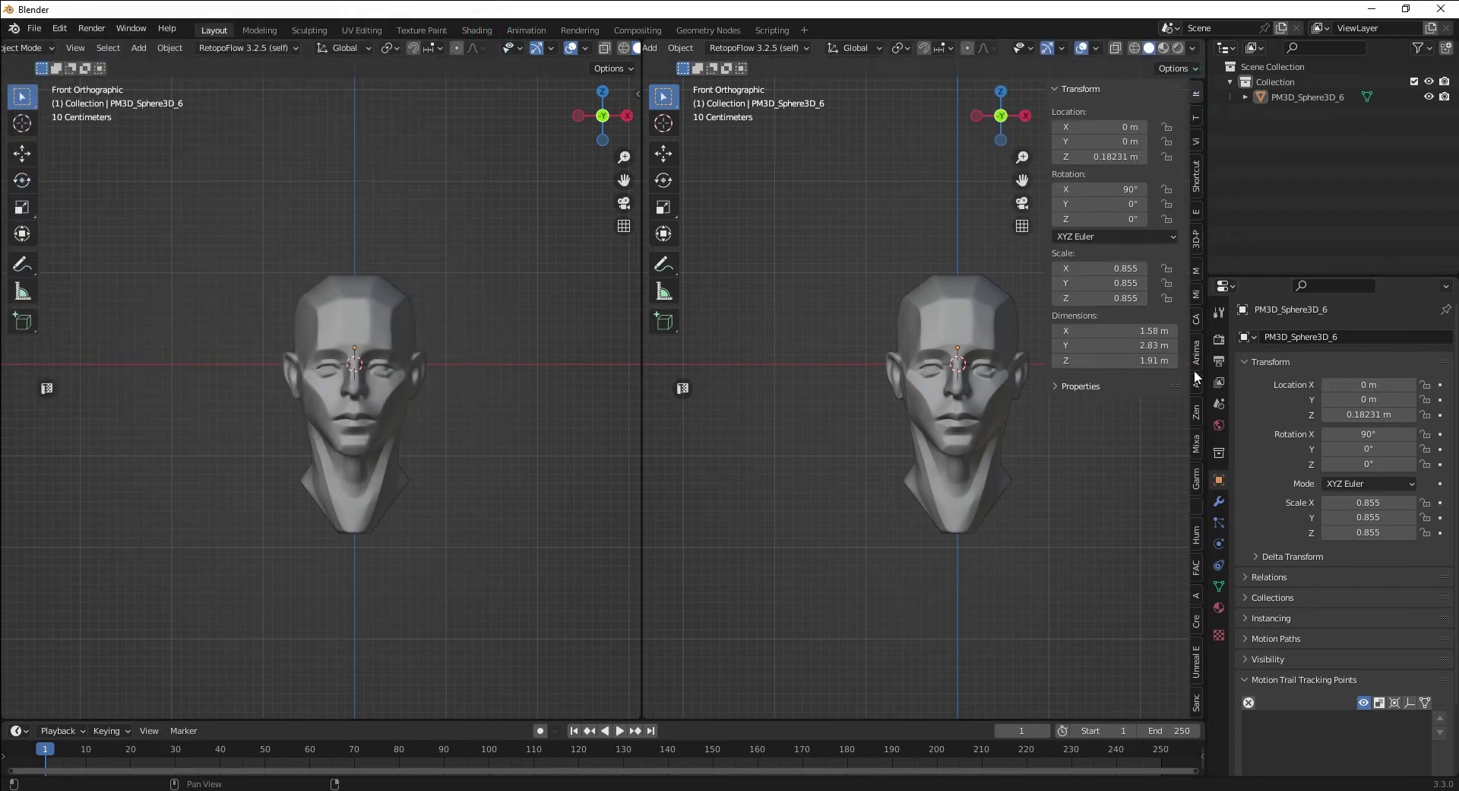
left_click(1197, 141)
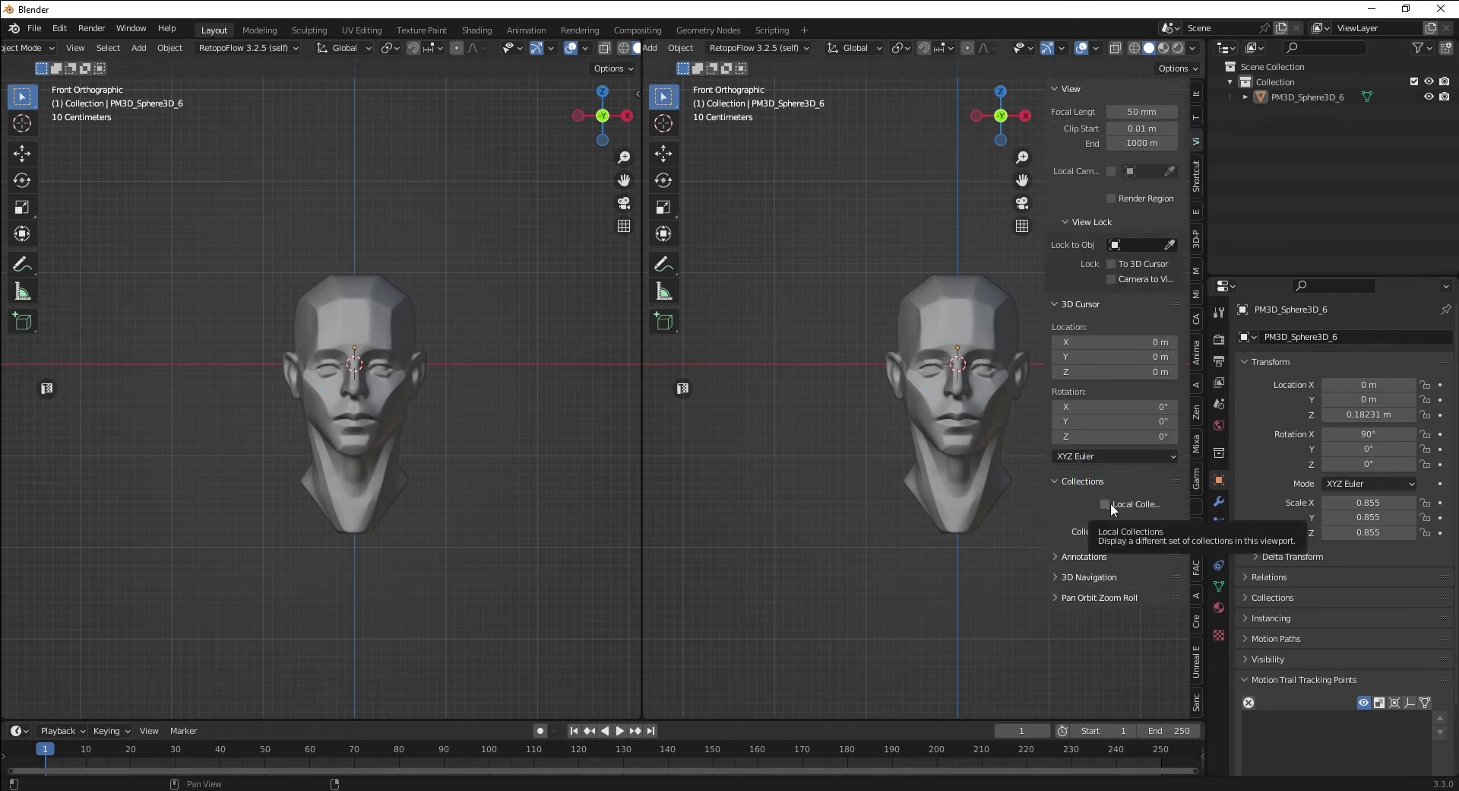
Create a new collection named Model and rename the head's collection to Refrence
right_click(1277, 136)
left_click(1277, 139)
double_click(1290, 114)
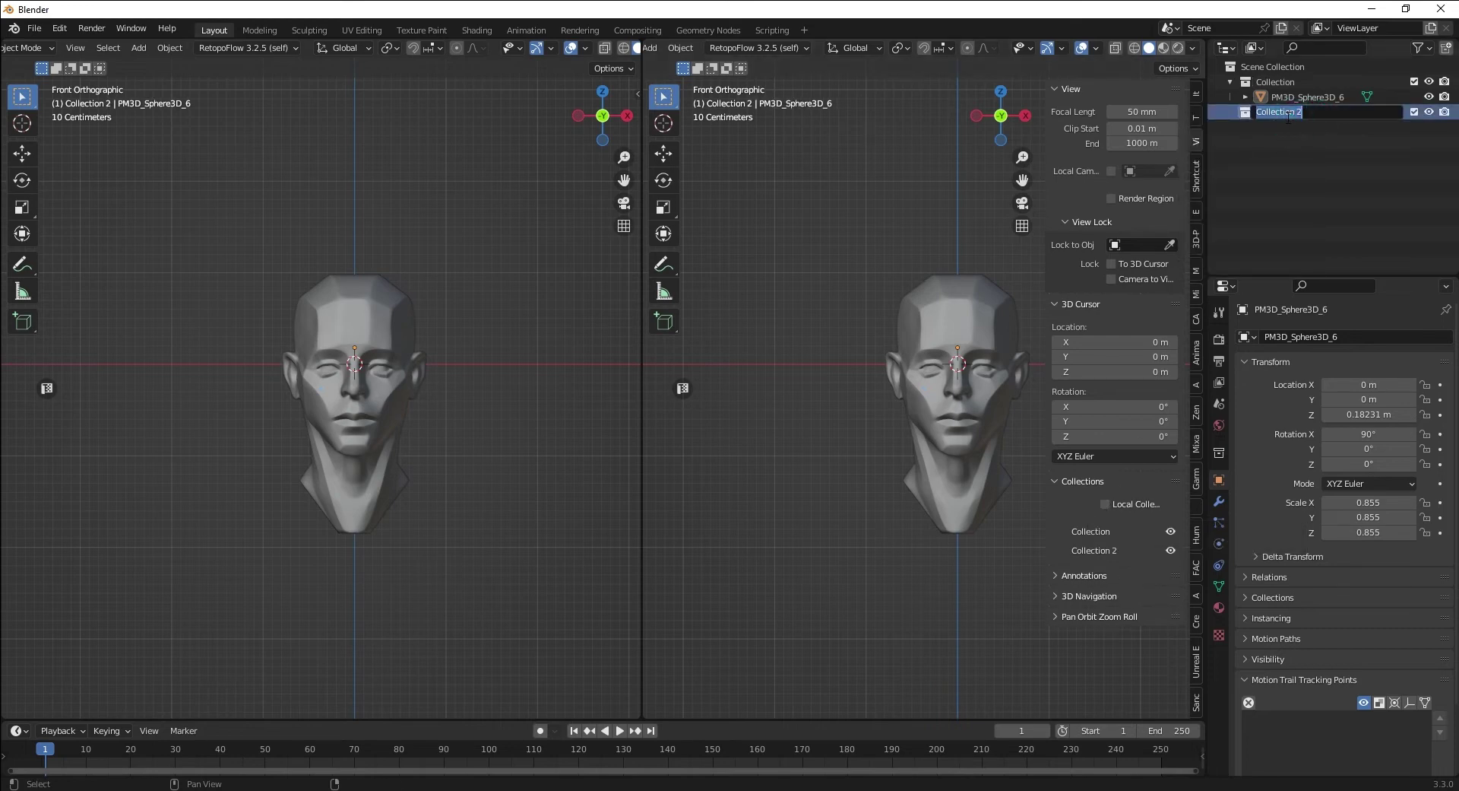
type("Model")
key("Return")
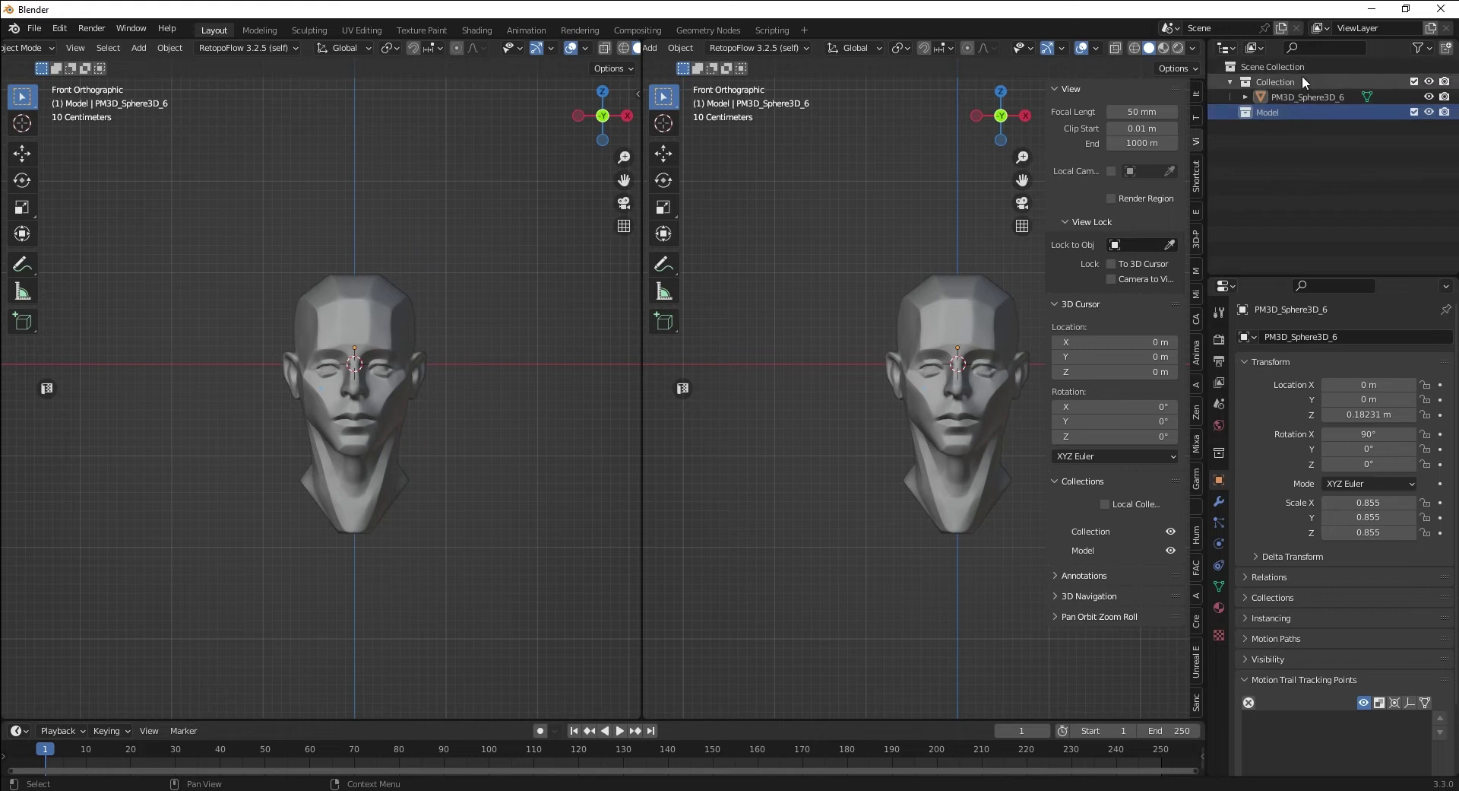
double_click(1302, 75)
type("Refrence")
key("Return")
Make Model the active collection and add a cube to it
left_click(1270, 99)
left_click(1268, 112)
key("shift+a")
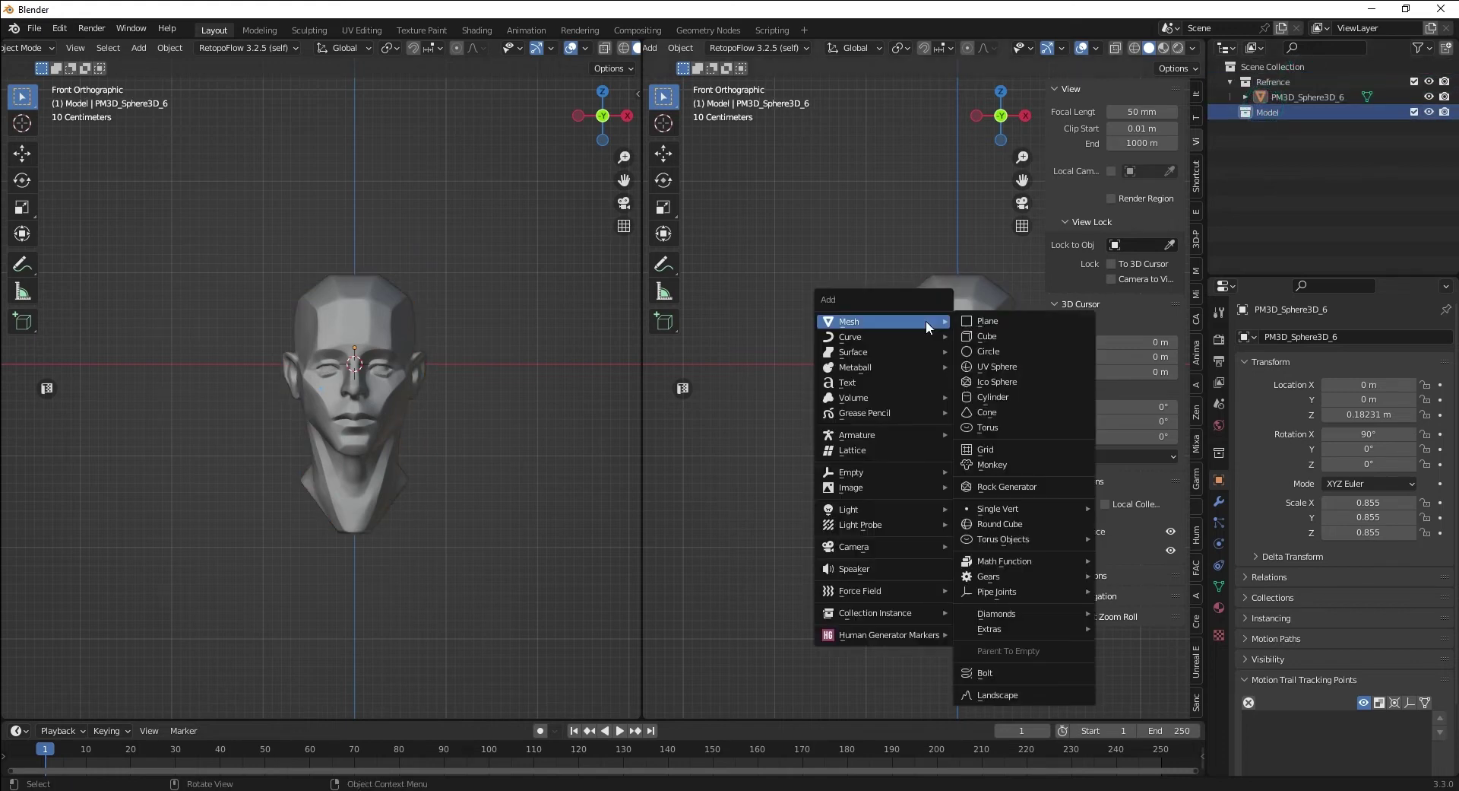
left_click(995, 337)
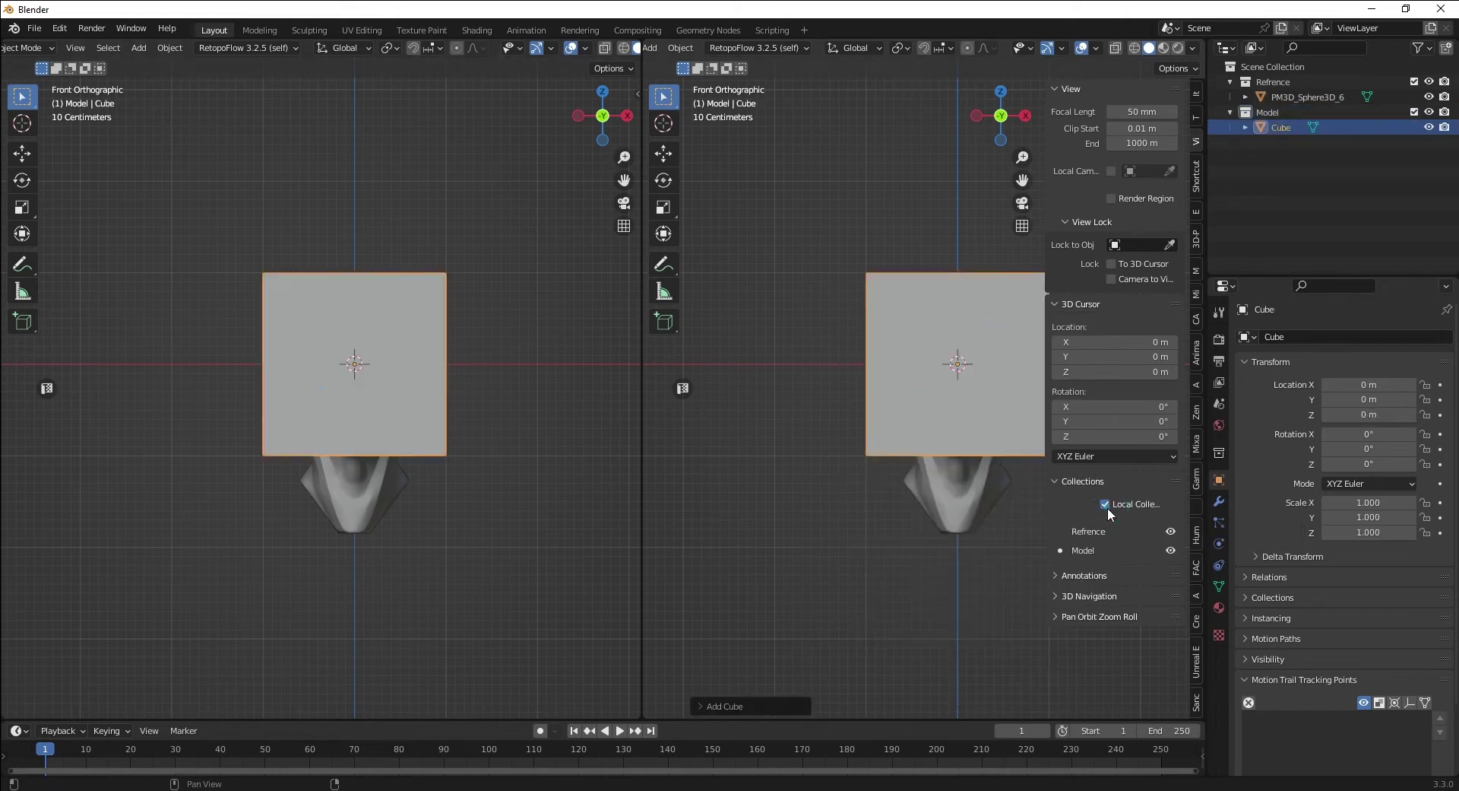
Use local collections so the right view shows only Model and the left only Refrence
left_click(1065, 531)
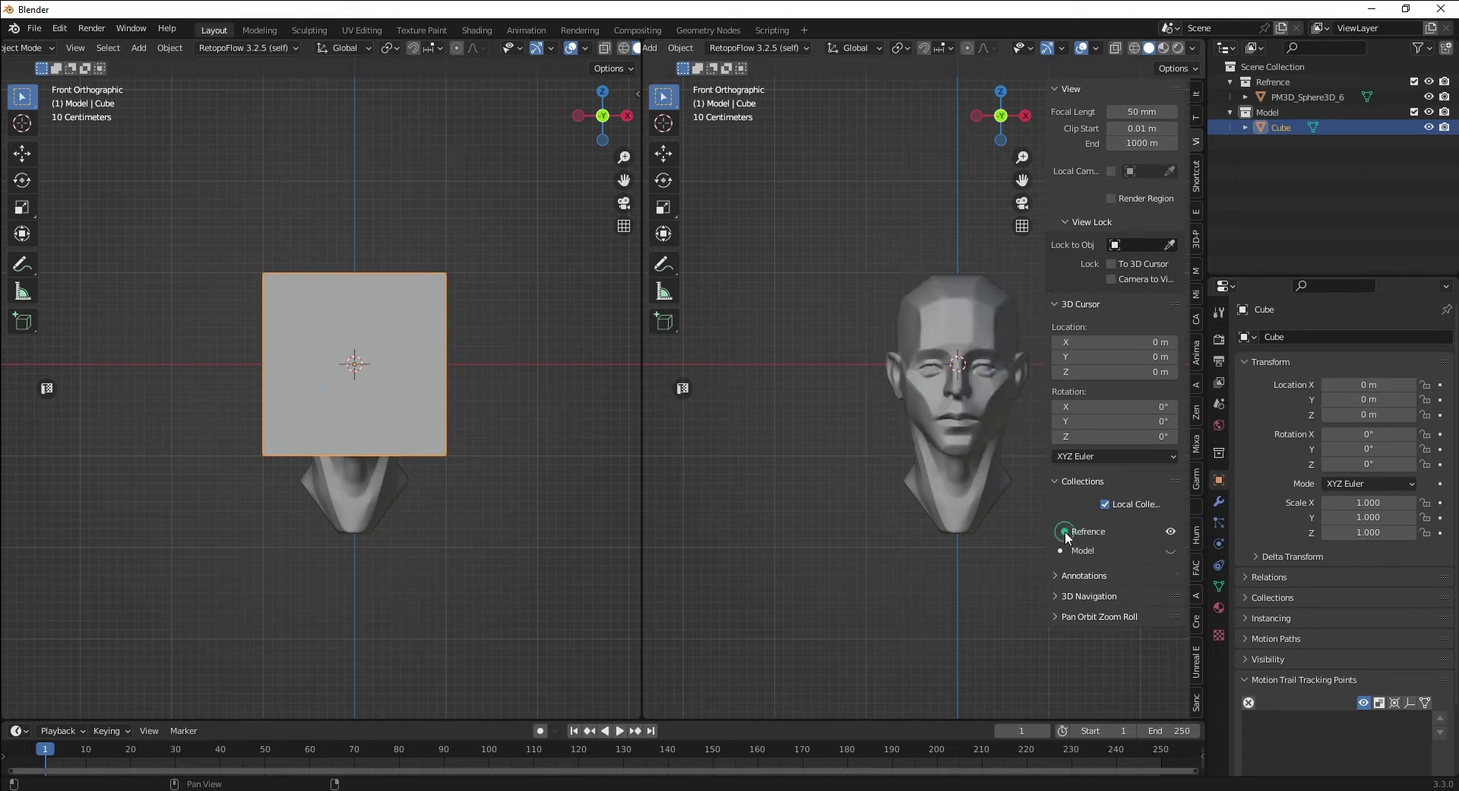
left_click(1170, 551)
left_click(1171, 532)
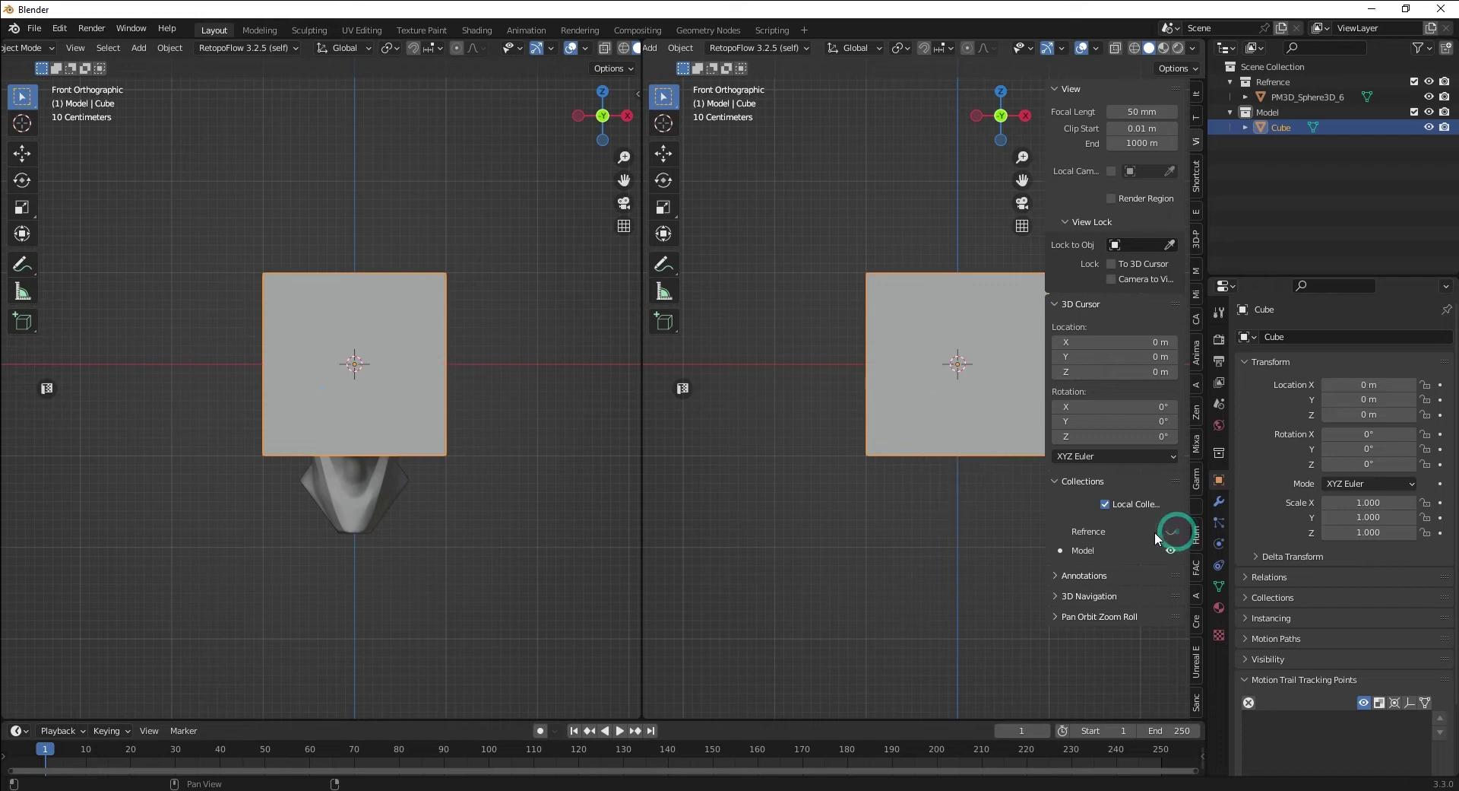
left_click(636, 93)
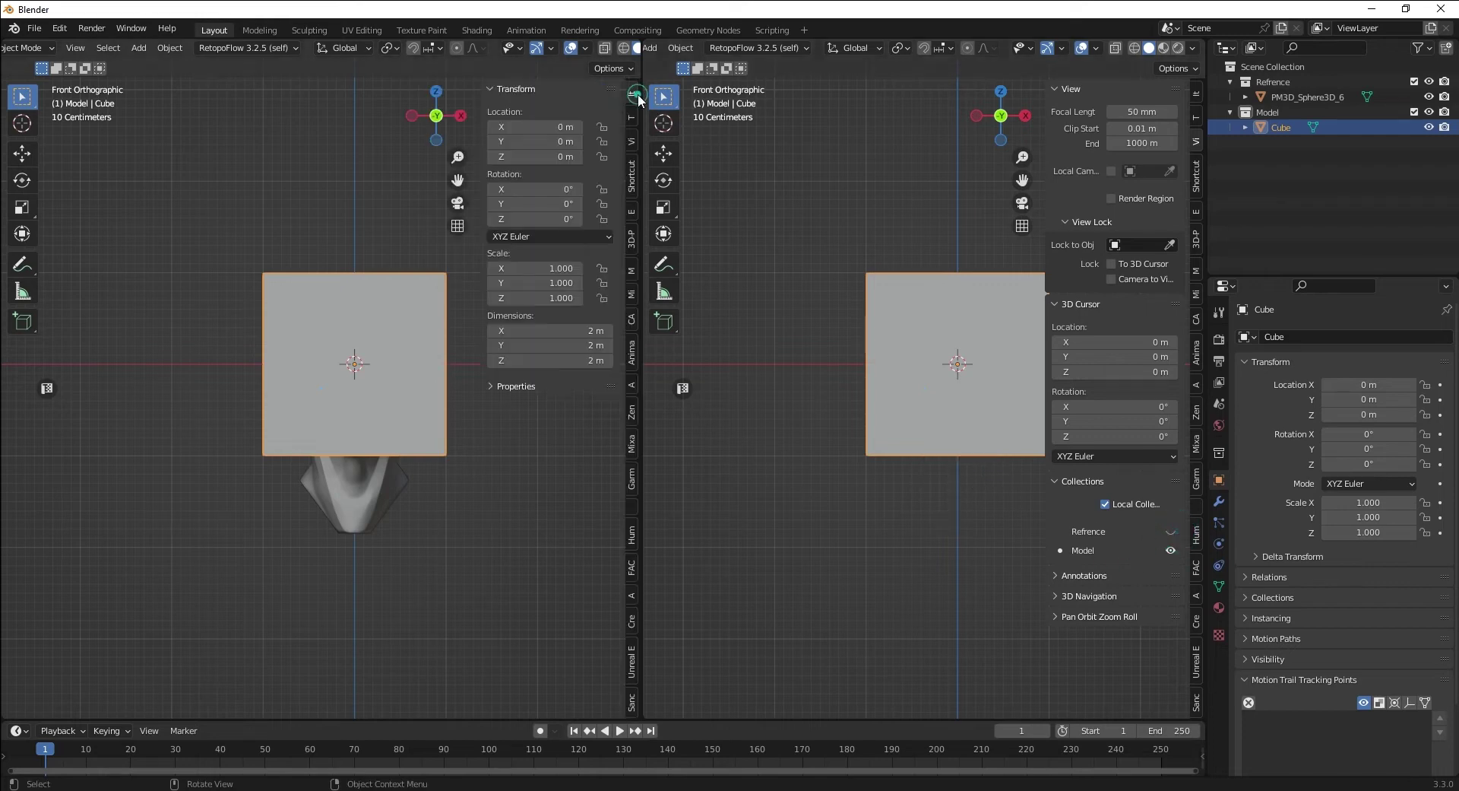
left_click(630, 142)
left_click(520, 501)
left_click(513, 480)
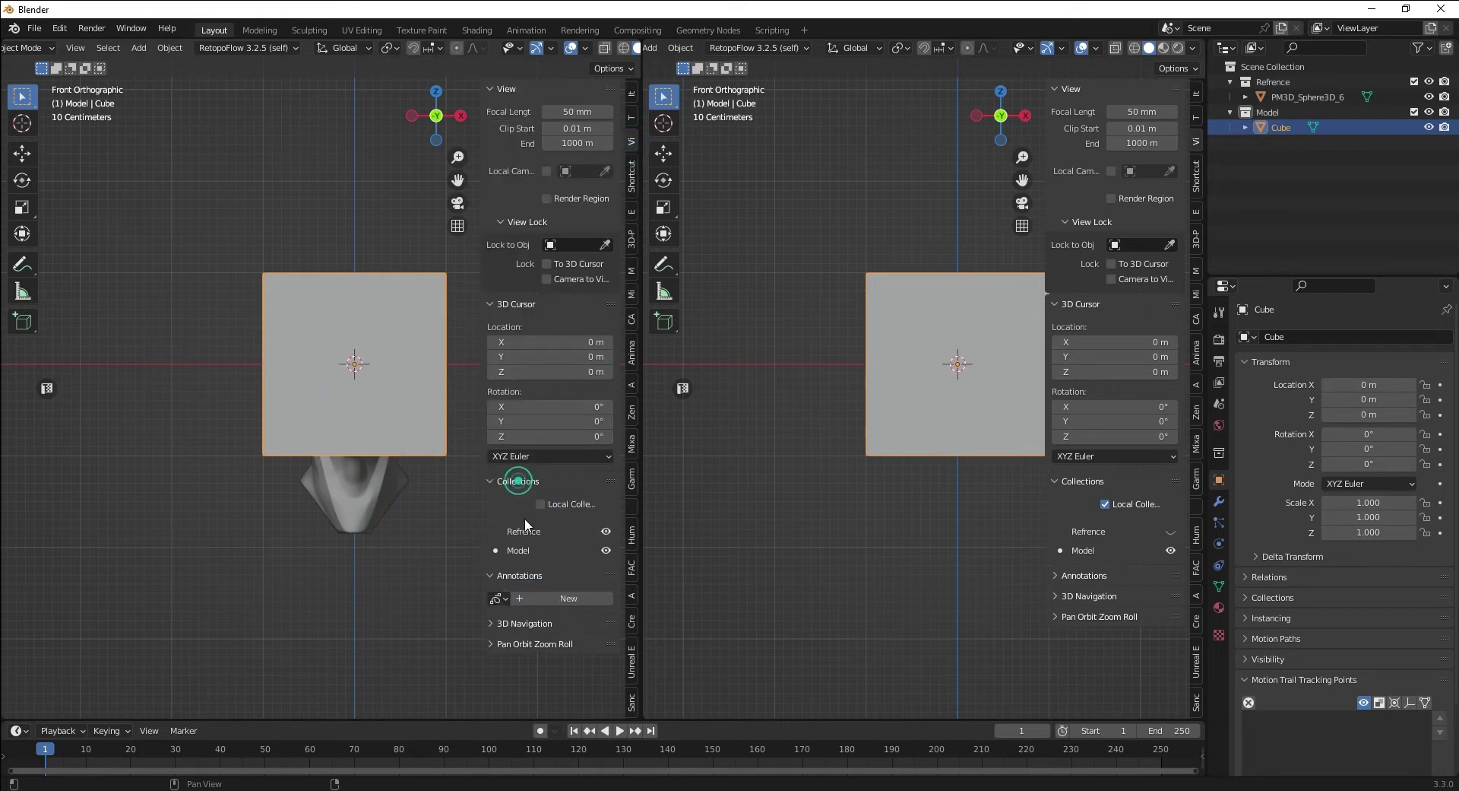
left_click(605, 549)
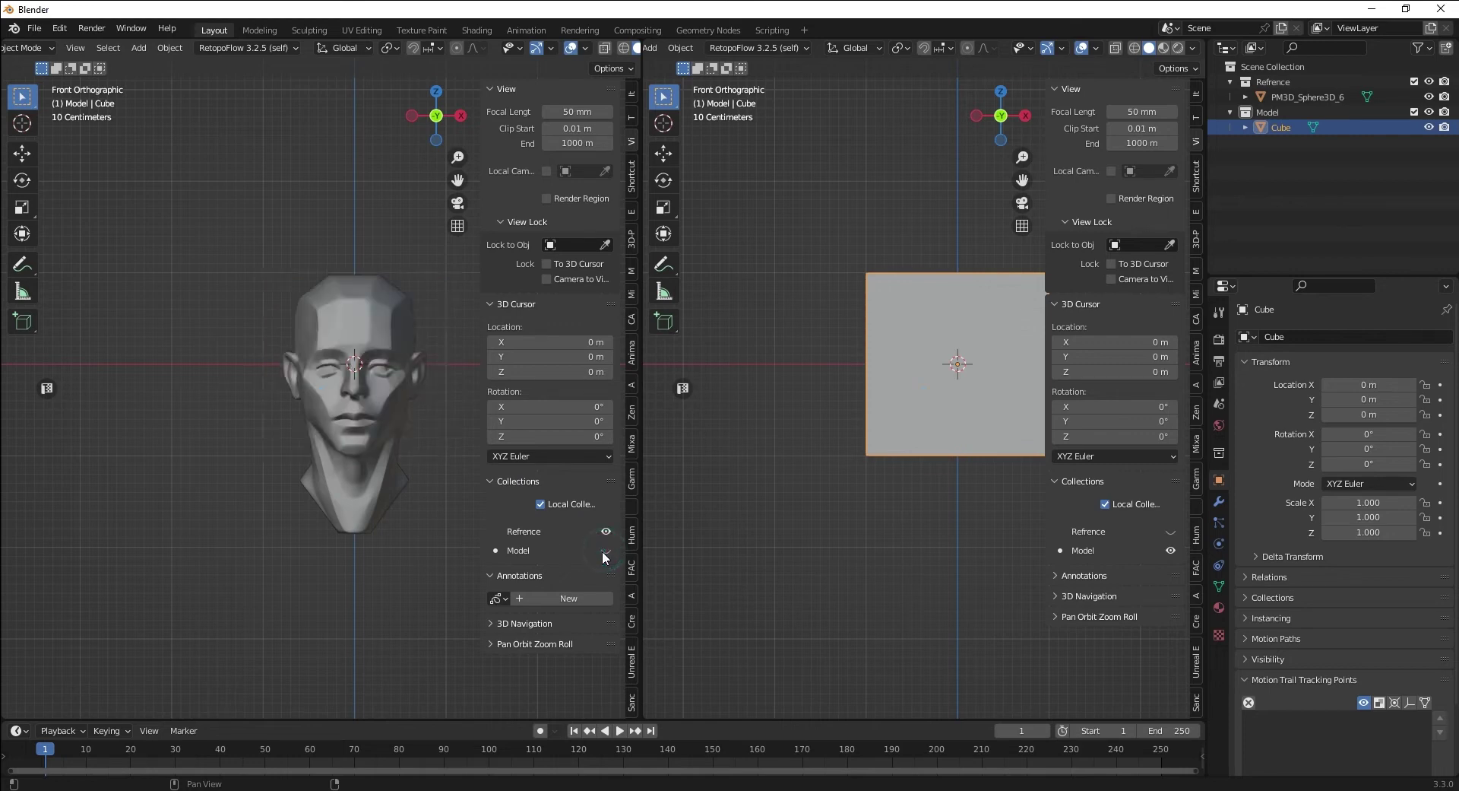
left_click(631, 94)
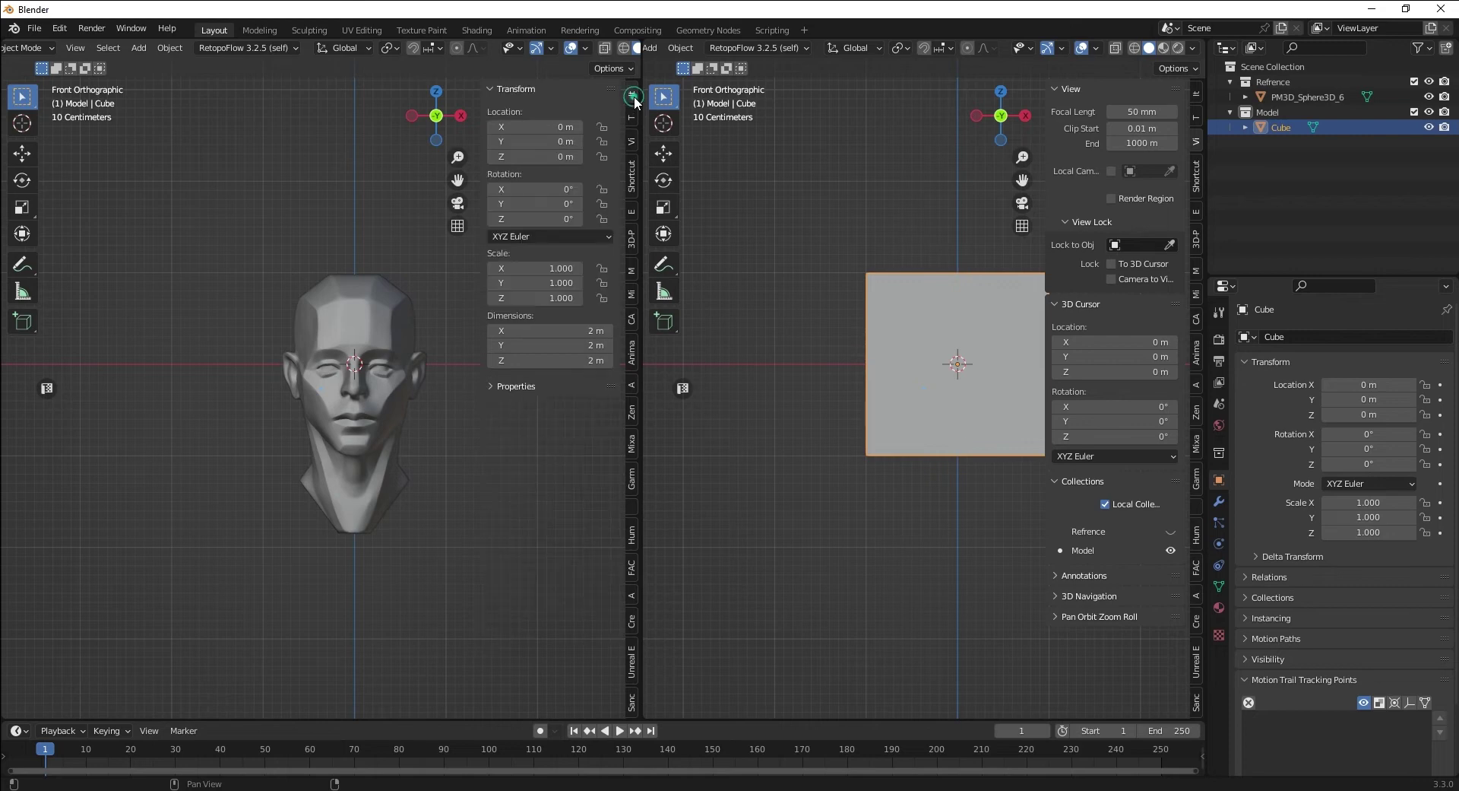
left_click(501, 88)
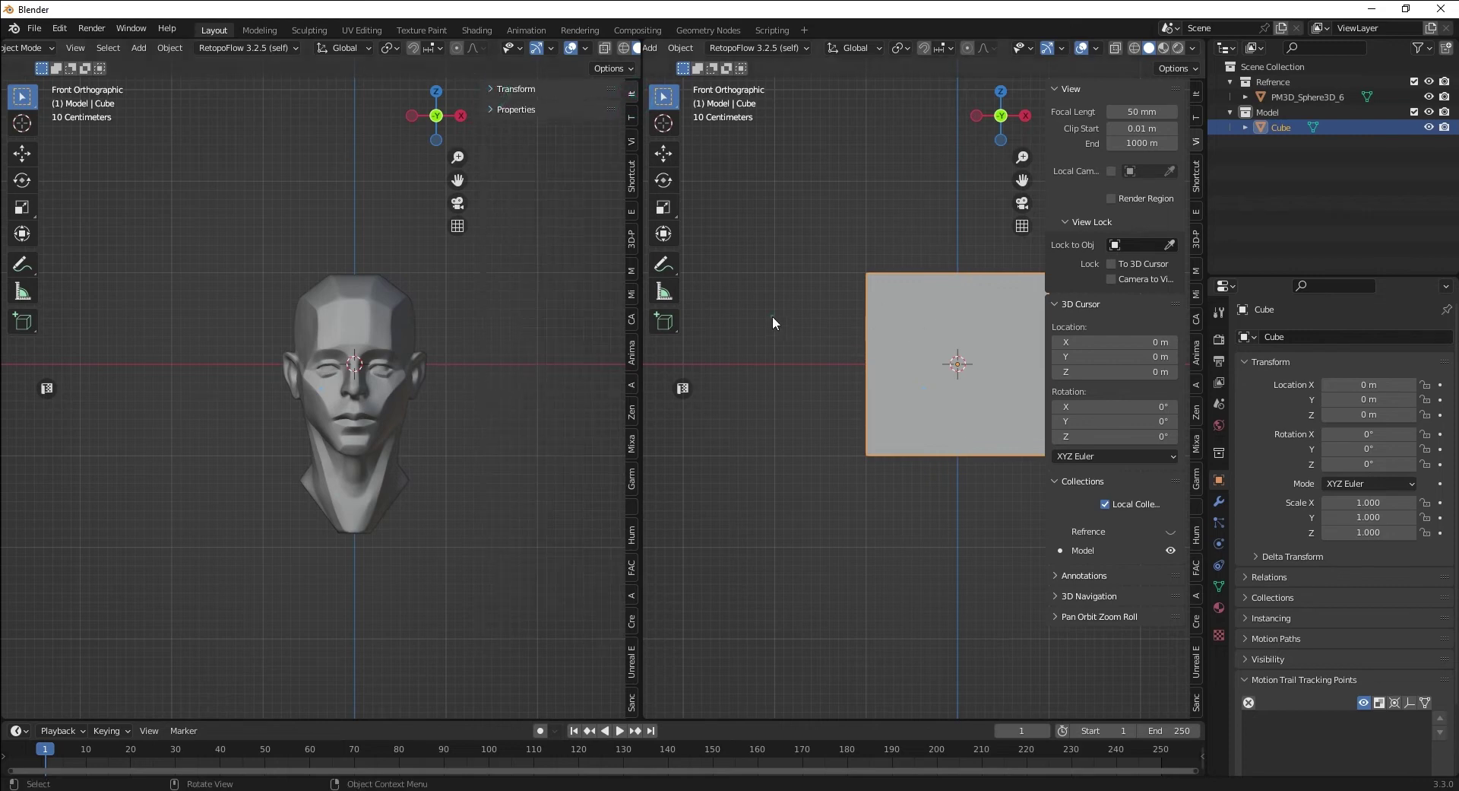
Select the cube, orbit the right view to inspect it, then return to front view
left_click(772, 316)
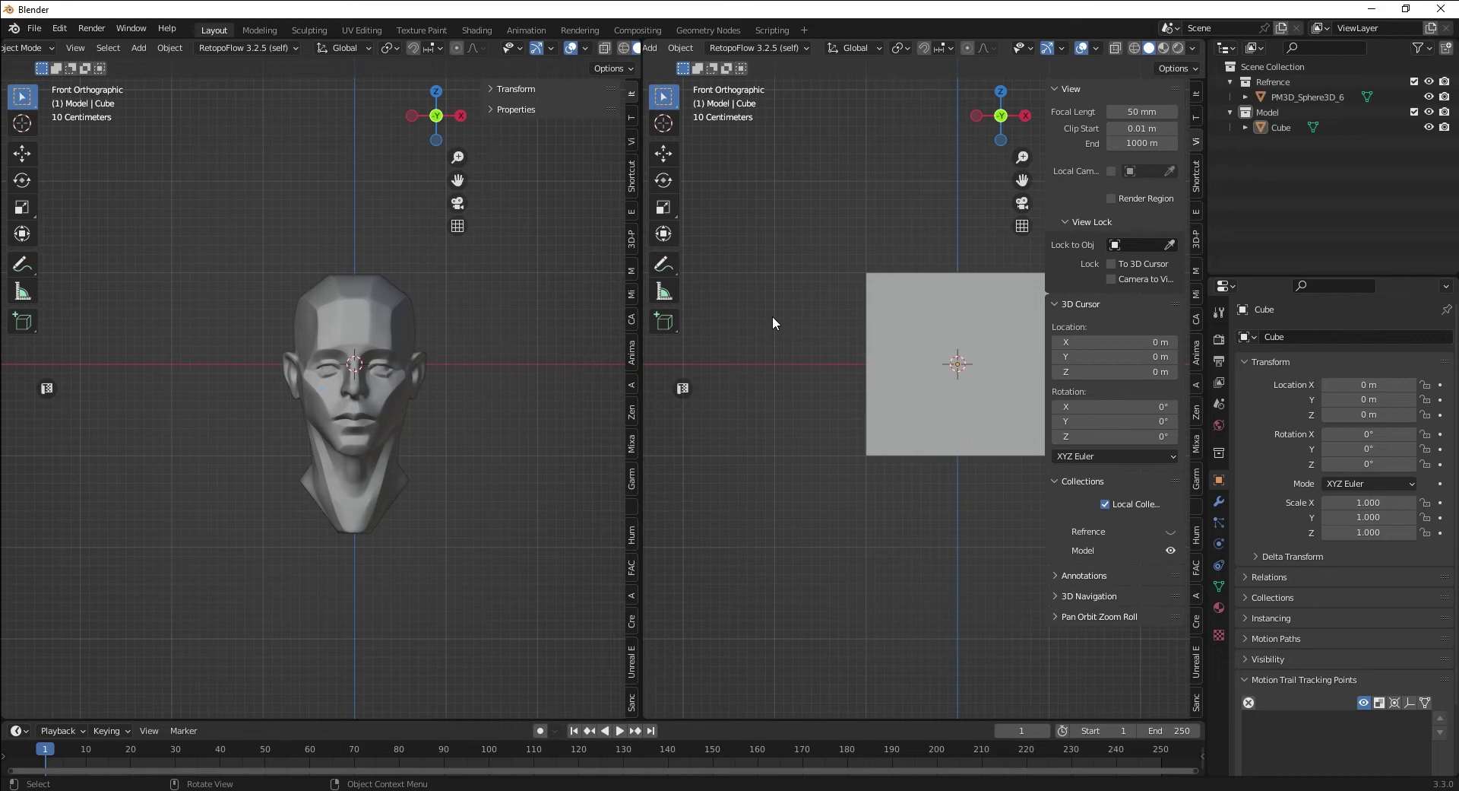
left_click(784, 322)
left_click(967, 375)
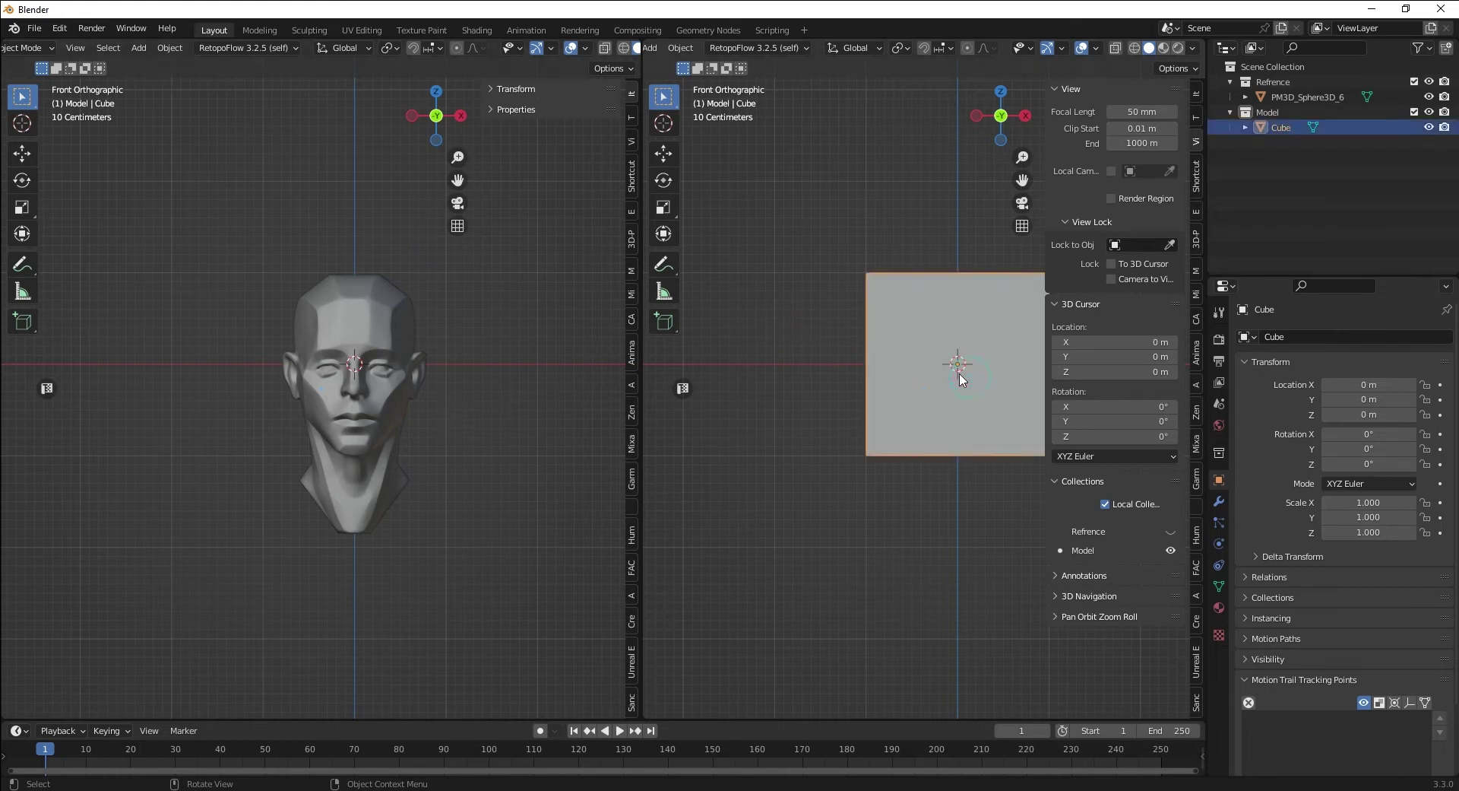
mouse_move(929, 378)
middle_mouse_down()
mouse_move(903, 404)
mouse_move(922, 404)
middle_mouse_up()
left_click(421, 356)
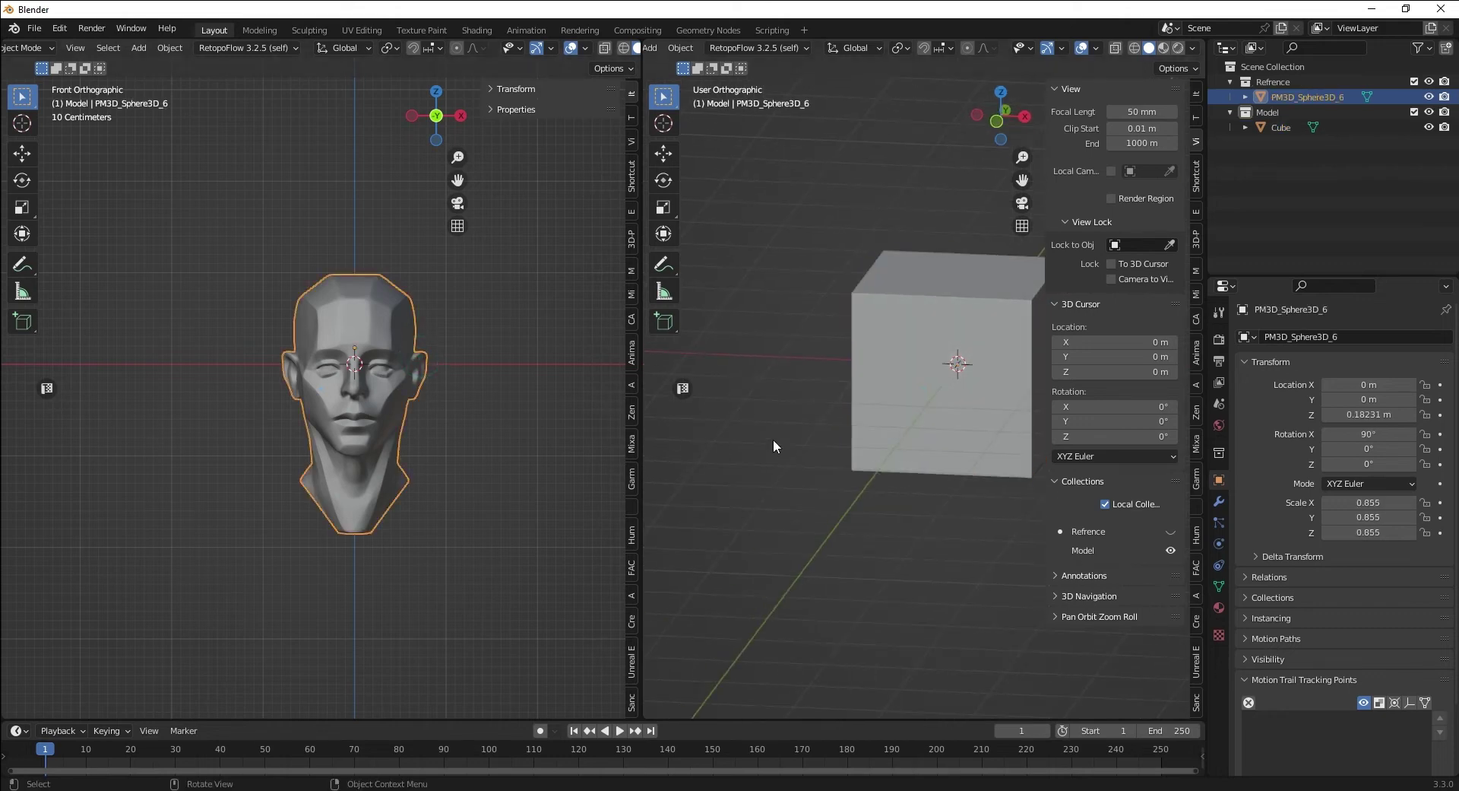
key("KP_1")
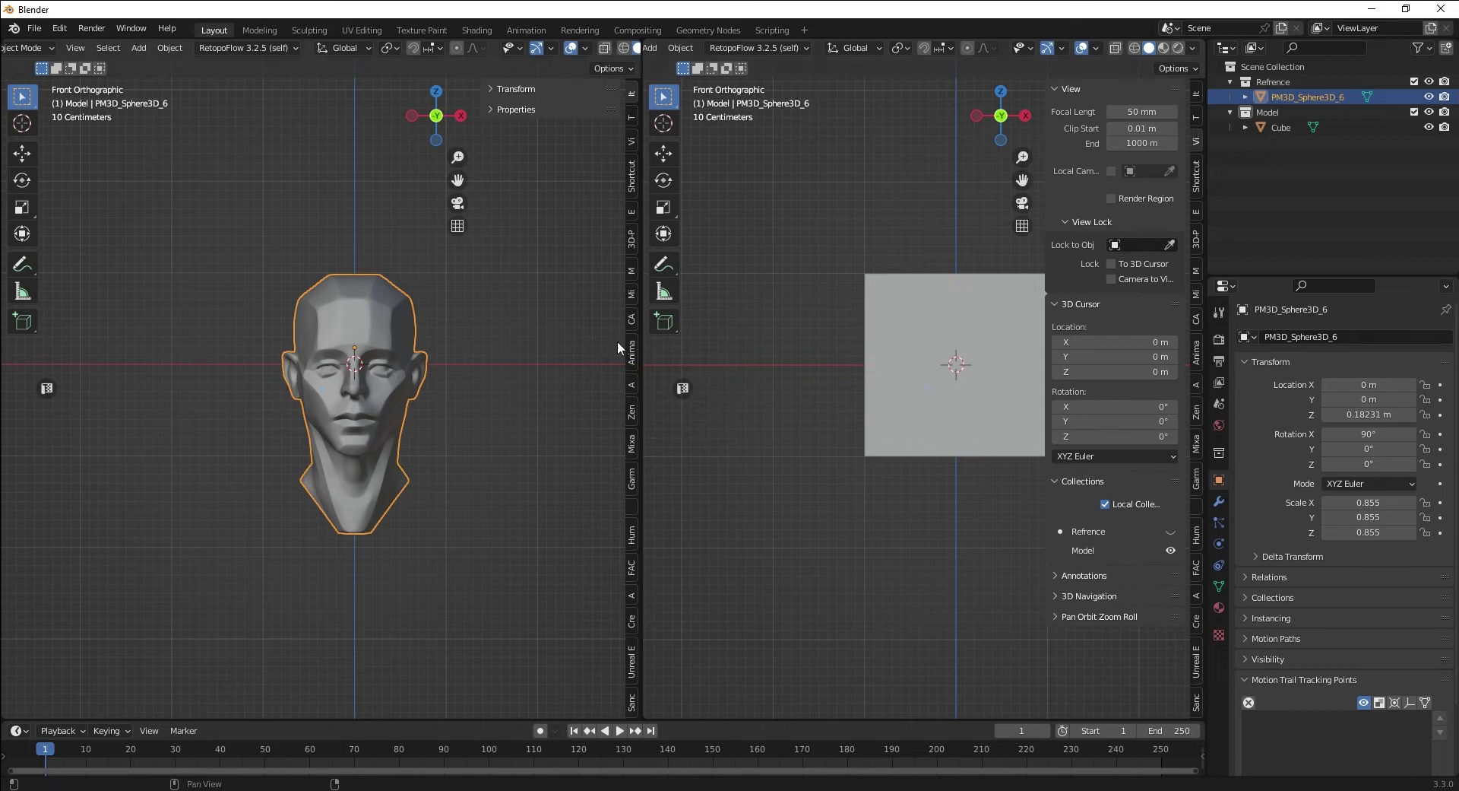
Hide the left view's sidebar, toolbar and overlays, and resize both views to similar widths
key("n")
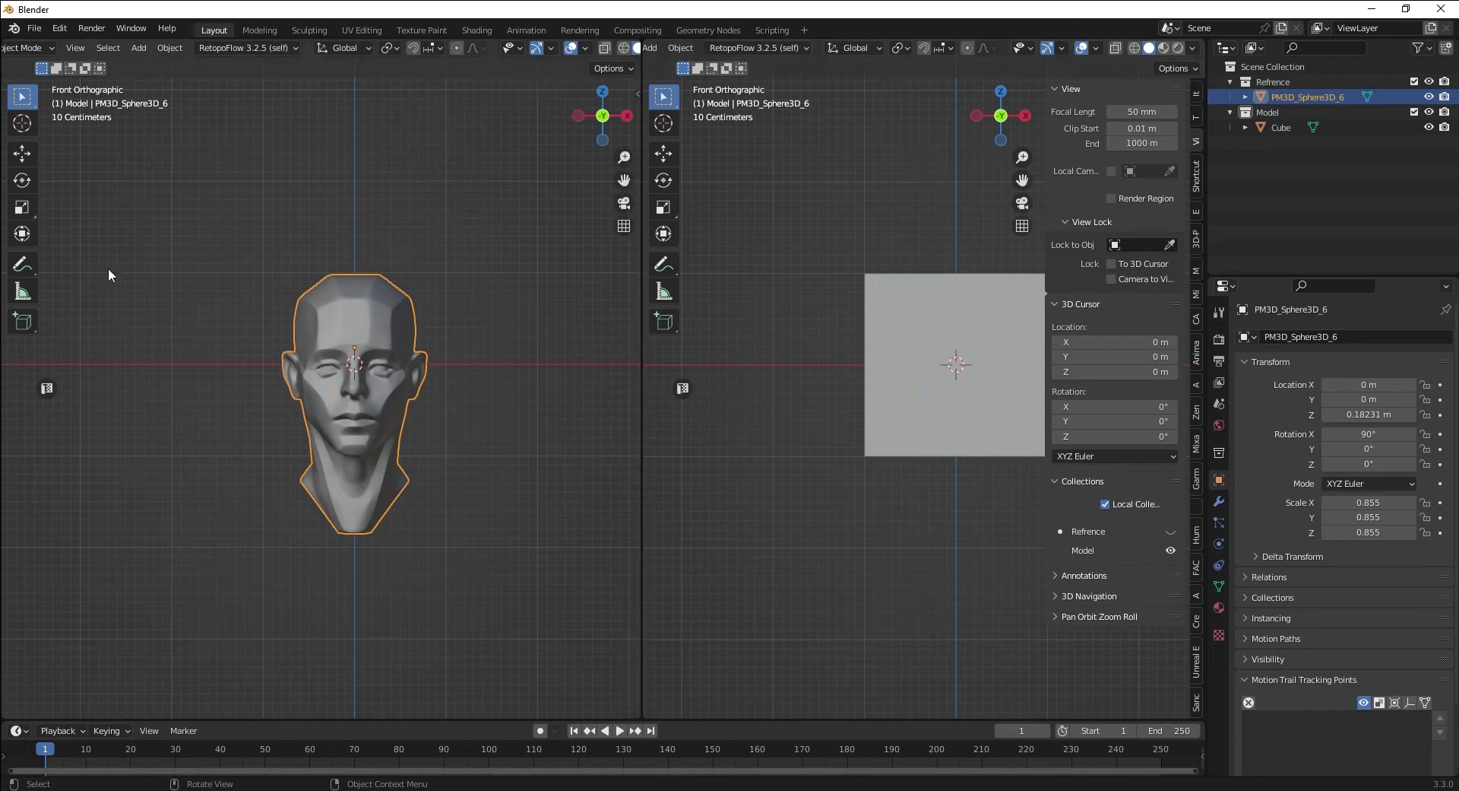
key("t")
left_click(569, 50)
left_click_drag(643, 269, 614, 263)
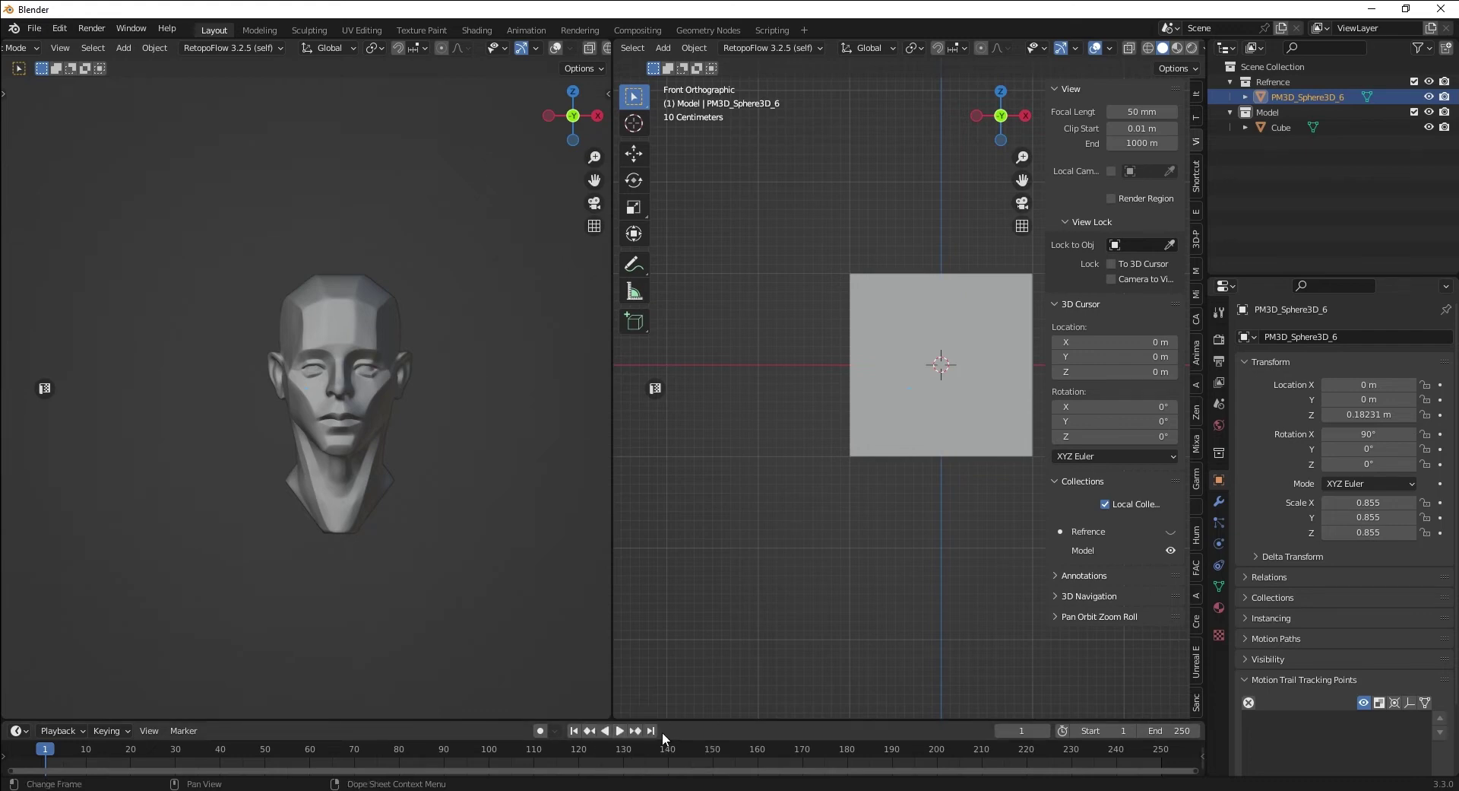
left_click_drag(611, 668, 487, 669)
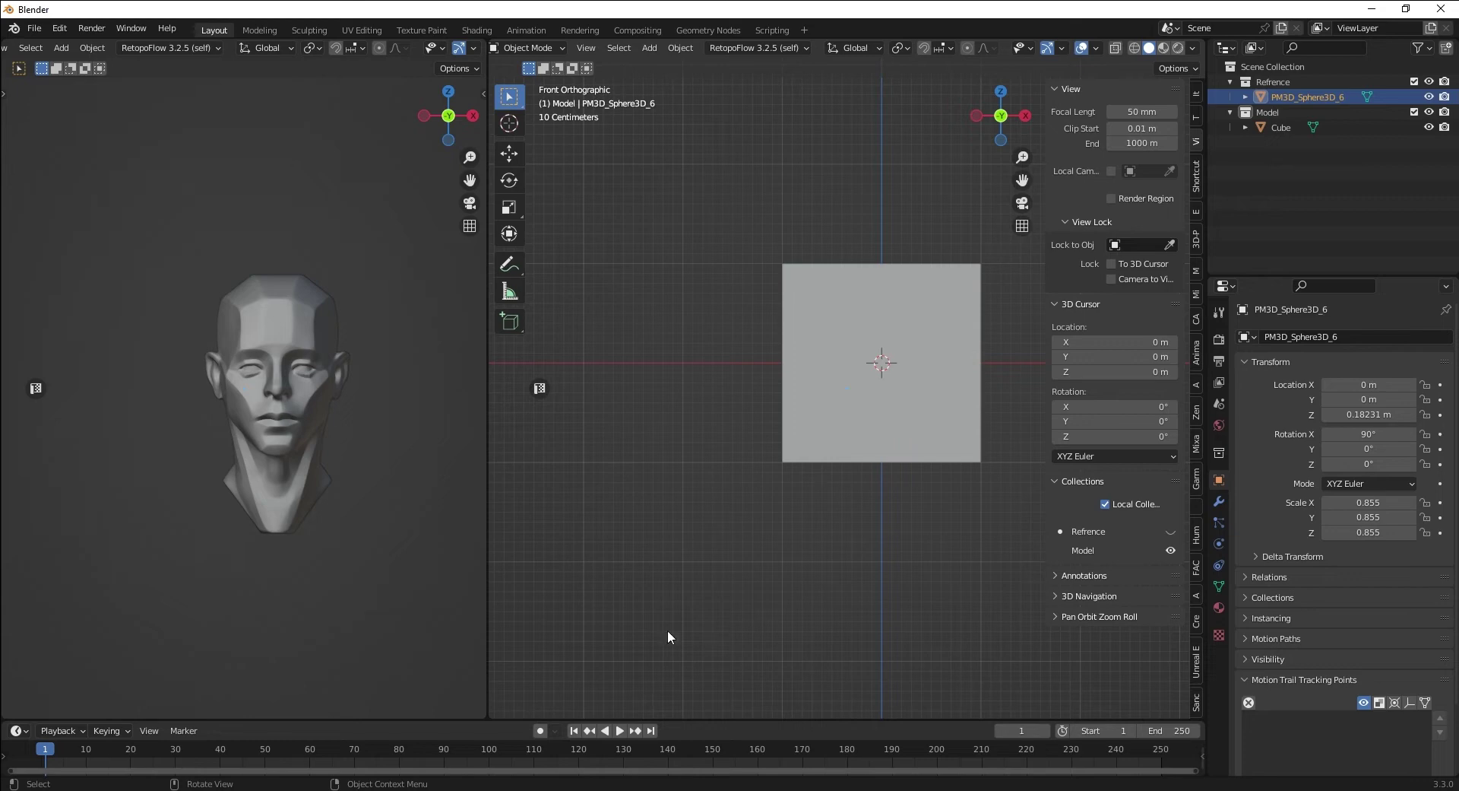
left_click_drag(486, 576, 612, 603)
left_click(748, 587)
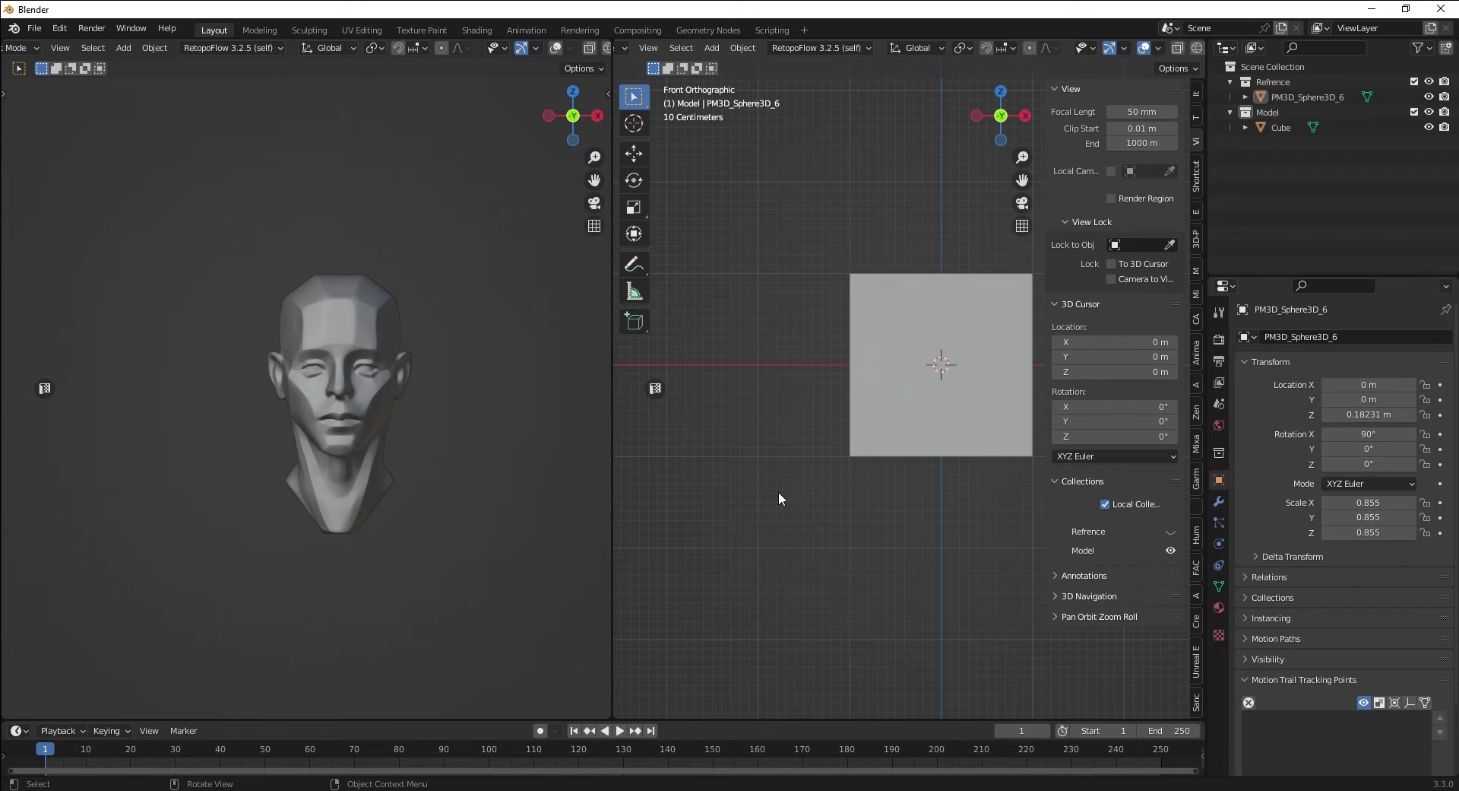
Add a camera to the Model collection and move it to -6.4861 m along Y
key("n")
key("shift+a")
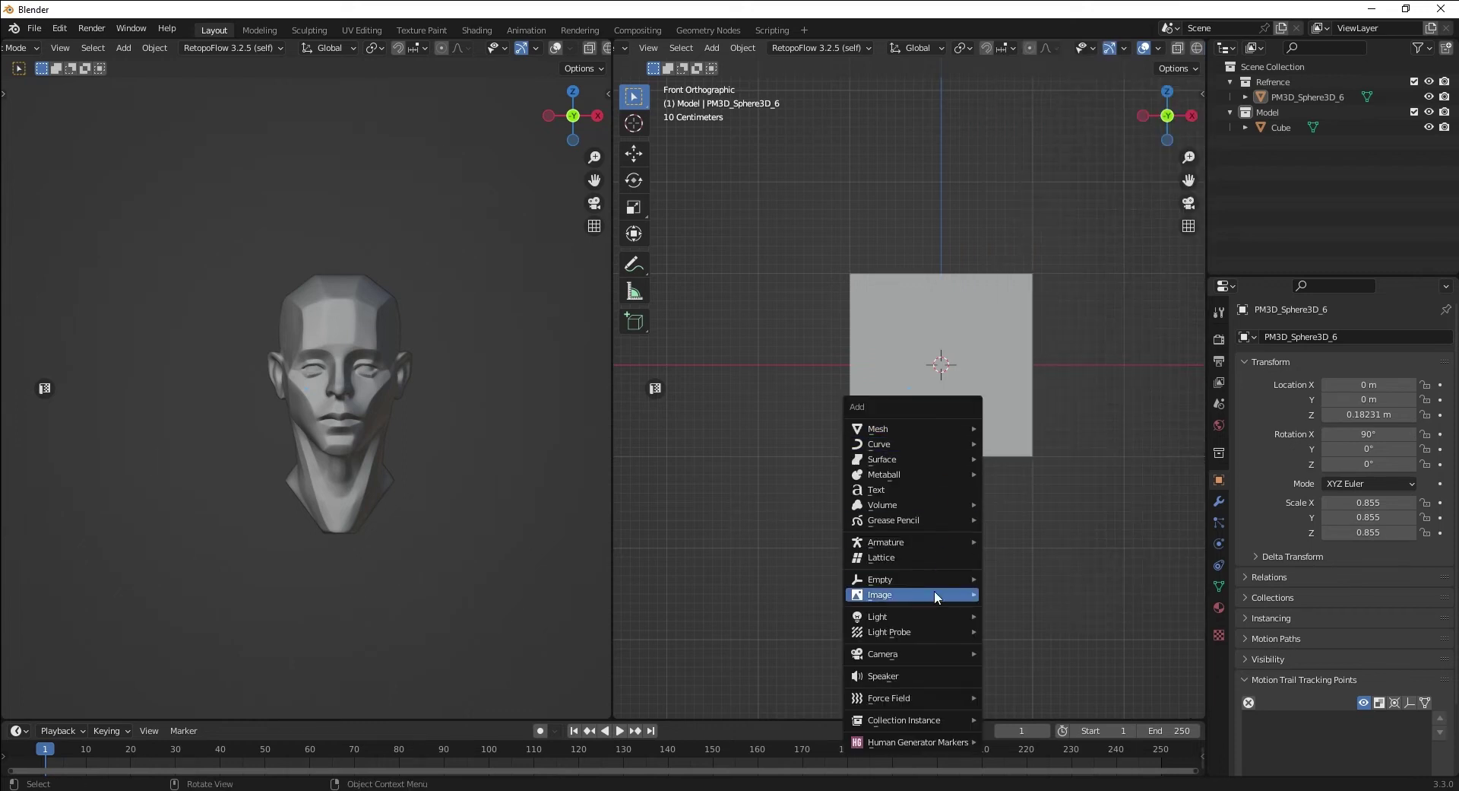
mouse_move(929, 653)
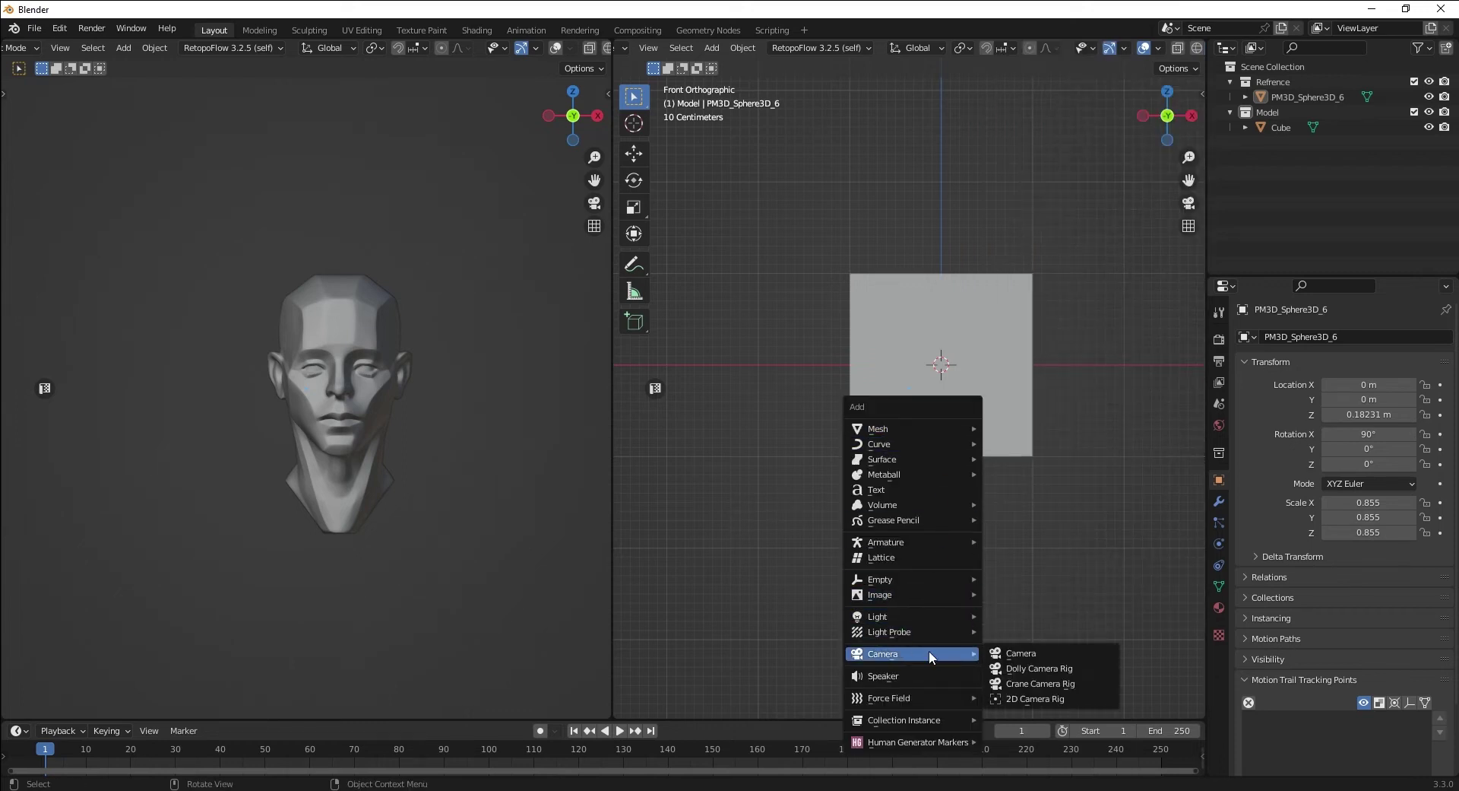
left_click(1011, 656)
middle_click_drag(945, 430, 942, 418)
key("g")
key("y")
left_click(776, 465)
Look through the new camera and enlarge its frame to fill the right view
scroll(810, 435, "up", 4)
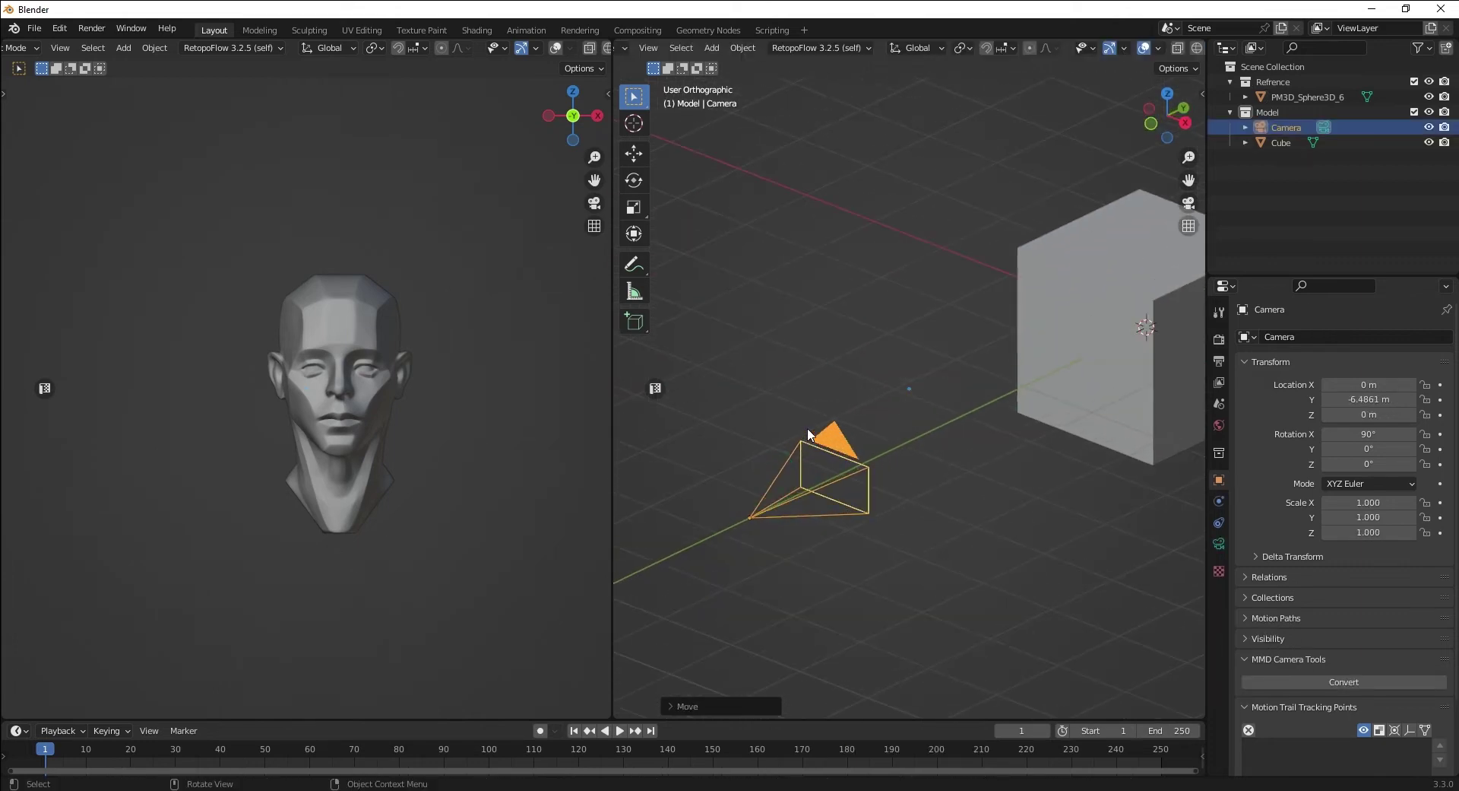
key("KP_0")
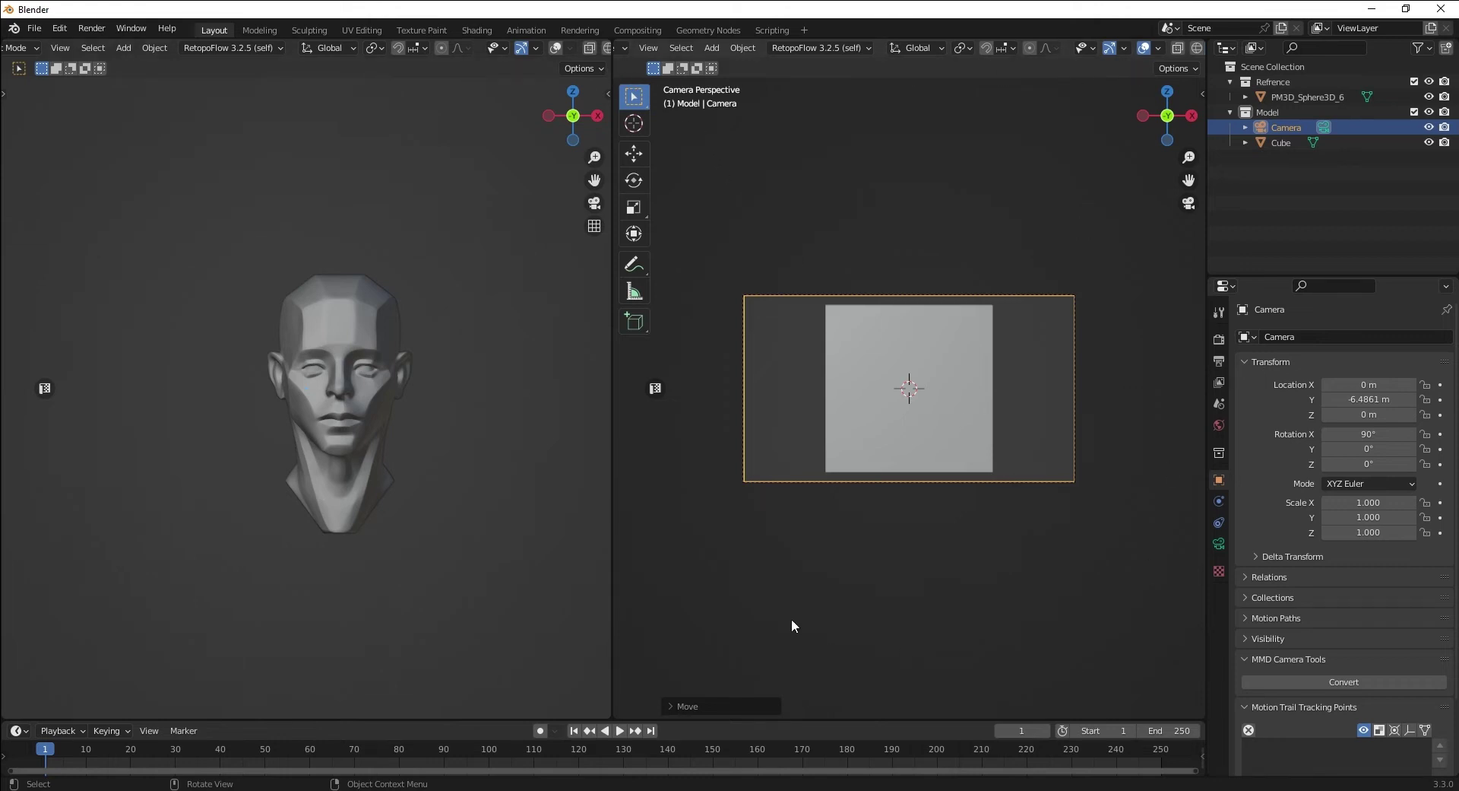
key("Home")
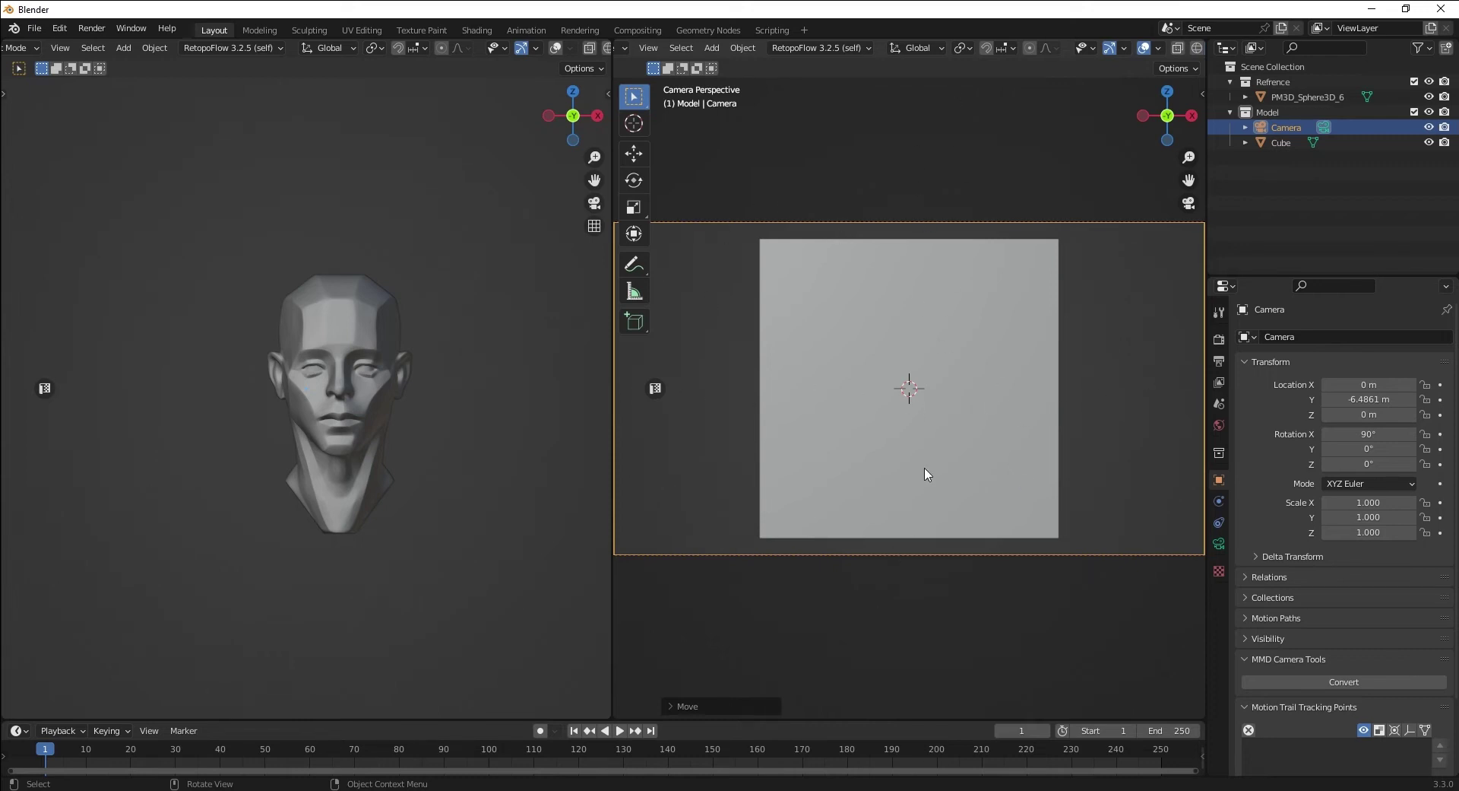
left_click(1220, 360)
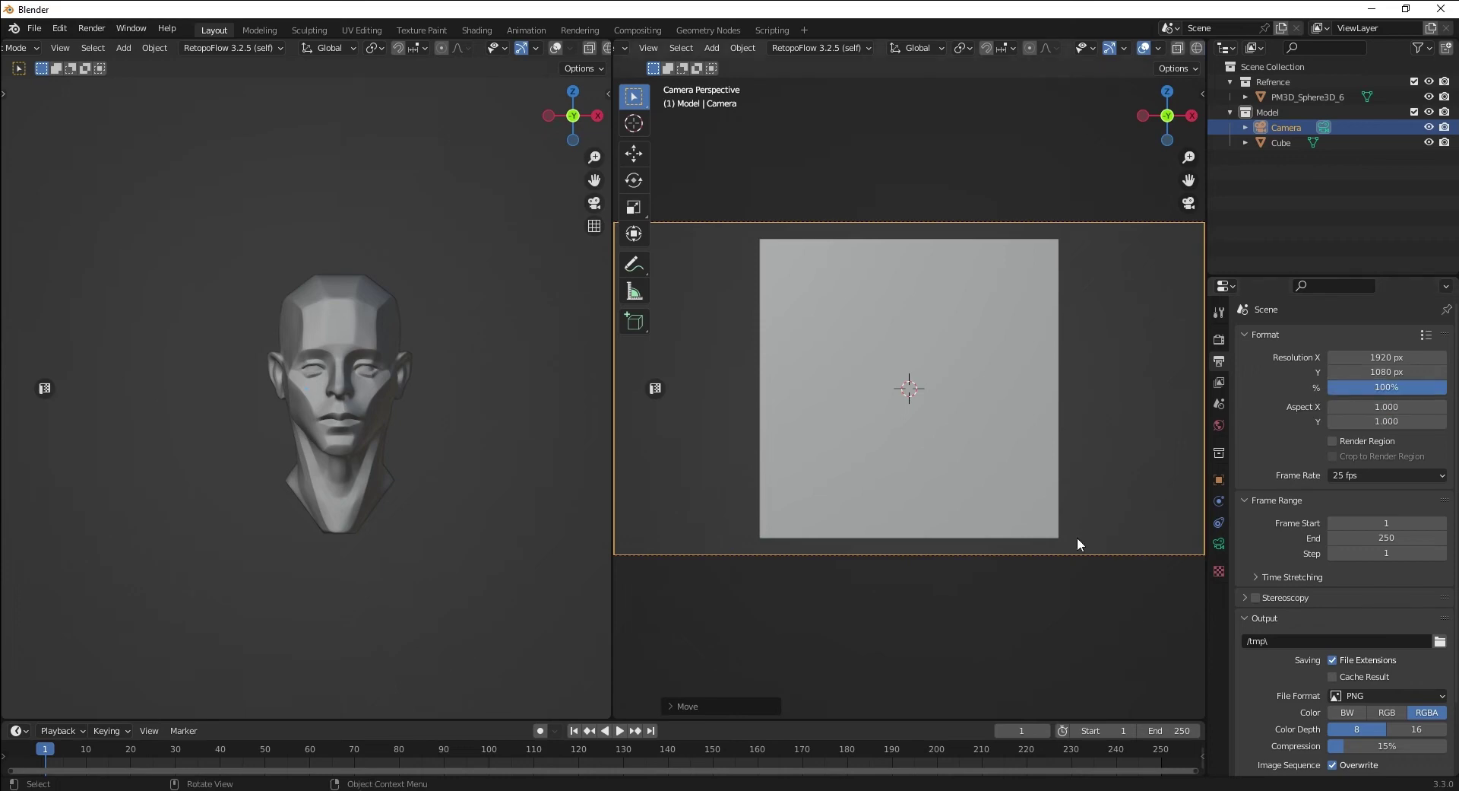
Launch Snipping Tool and capture the right camera viewport area
key("super")
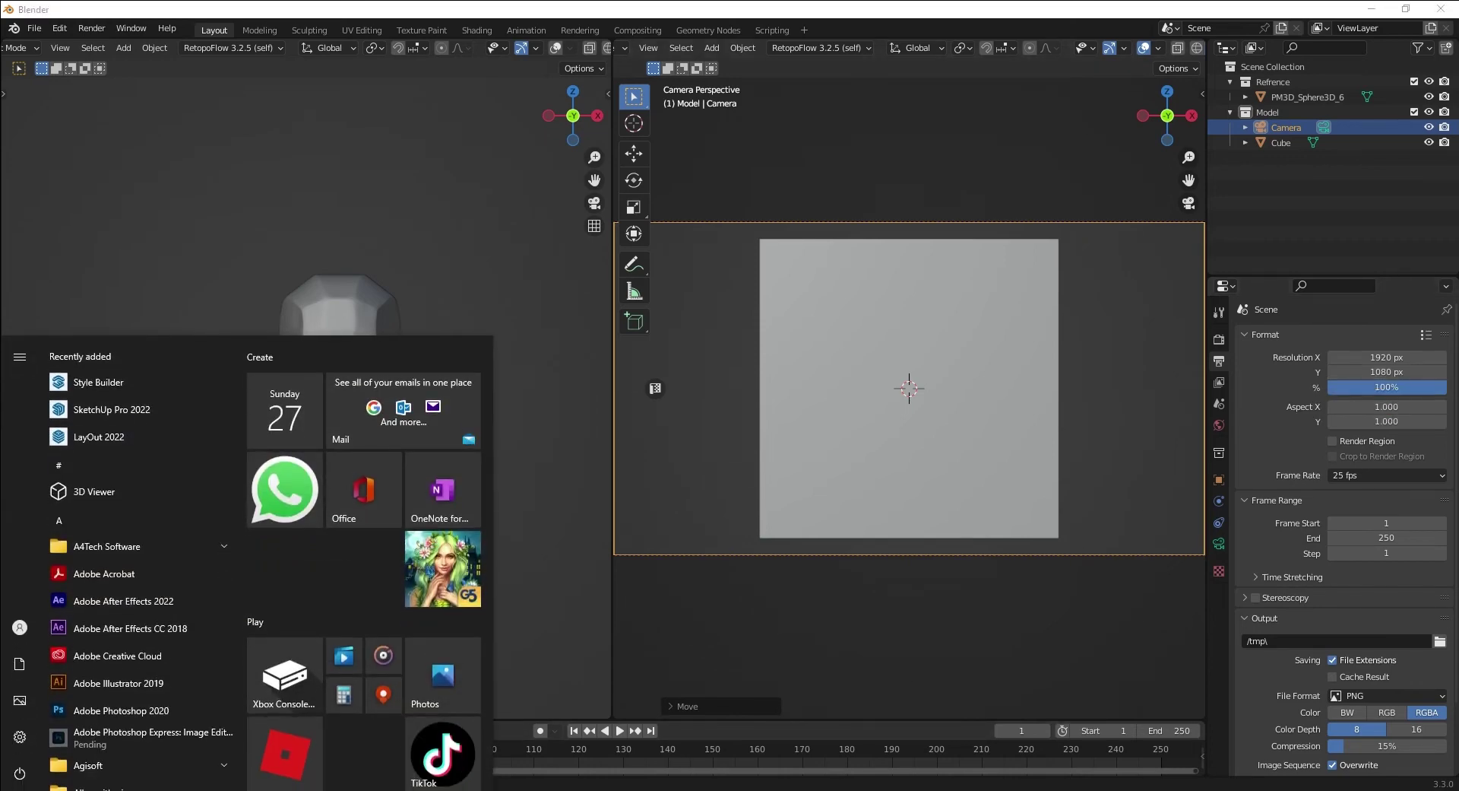
type("snipping tool")
left_click(121, 417)
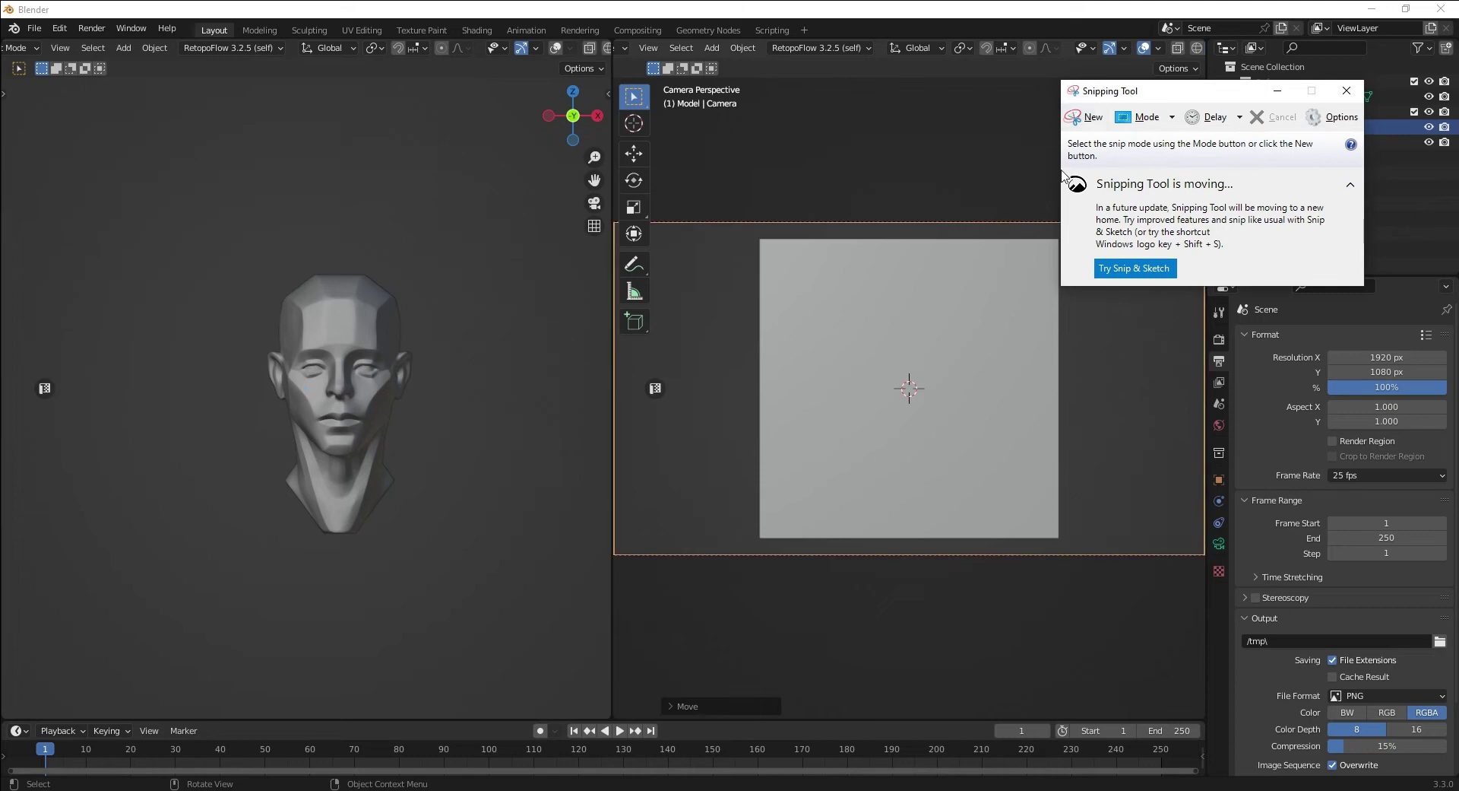
left_click(1089, 118)
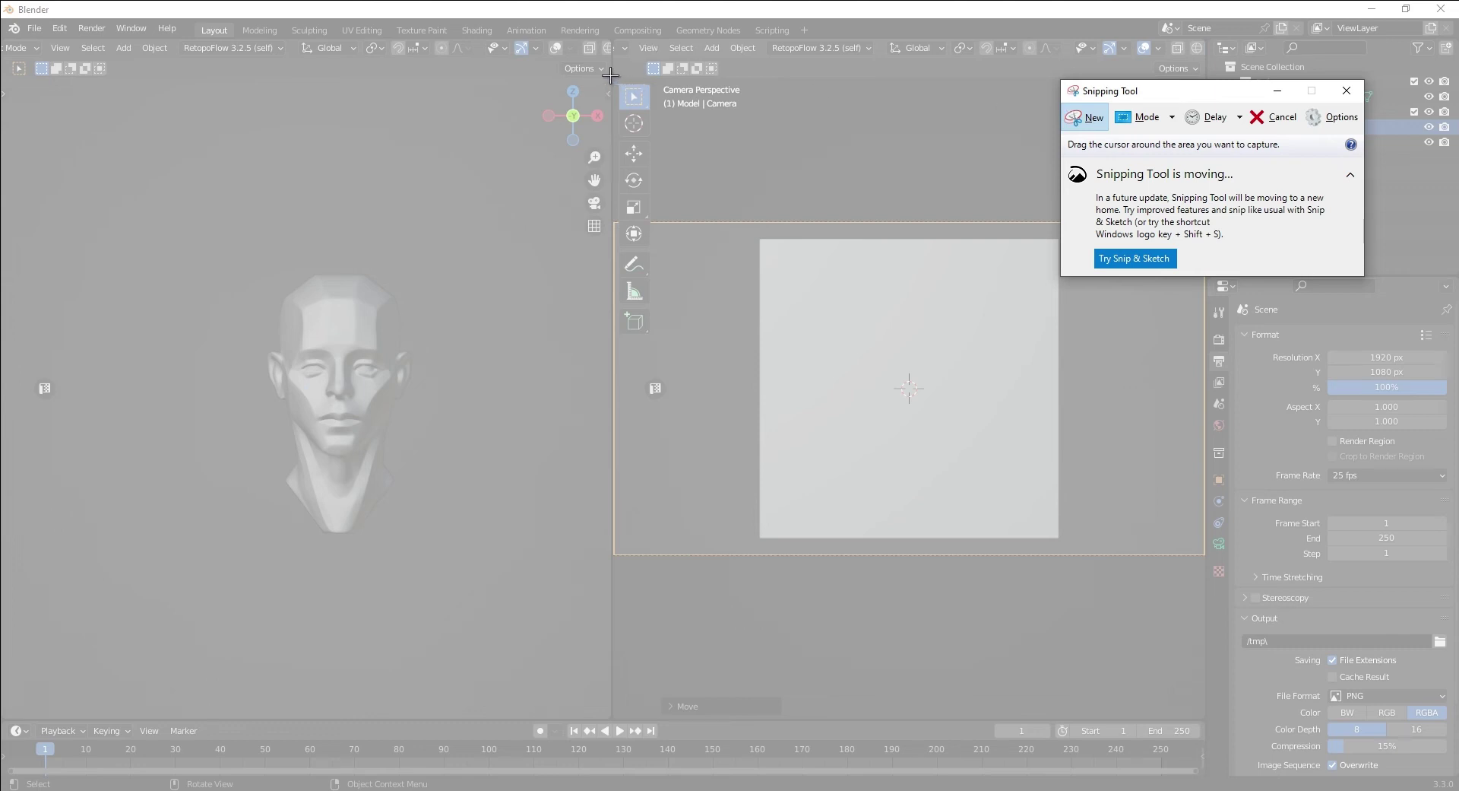
left_click_drag(612, 75, 1206, 718)
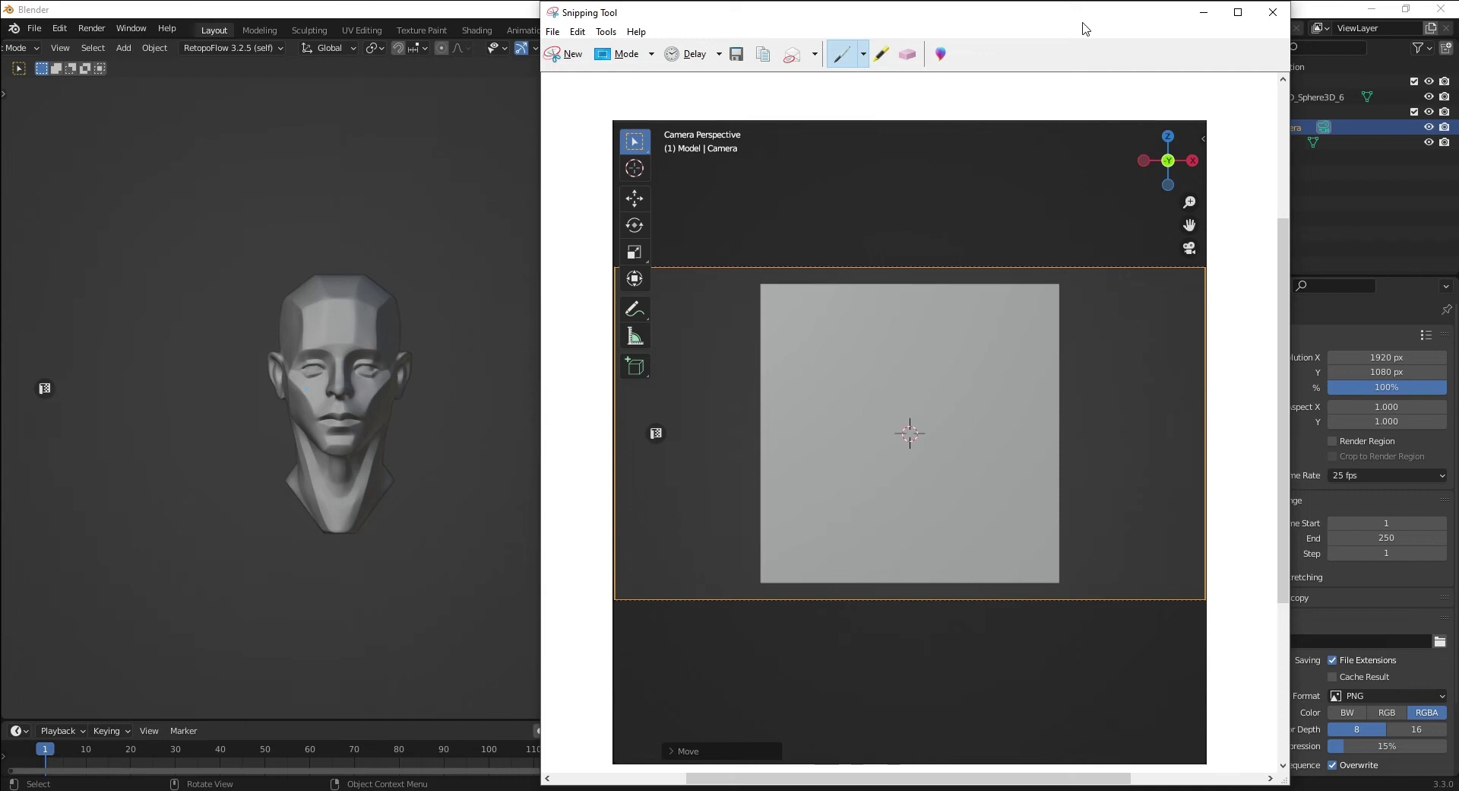
left_click_drag(845, 21, 904, 30)
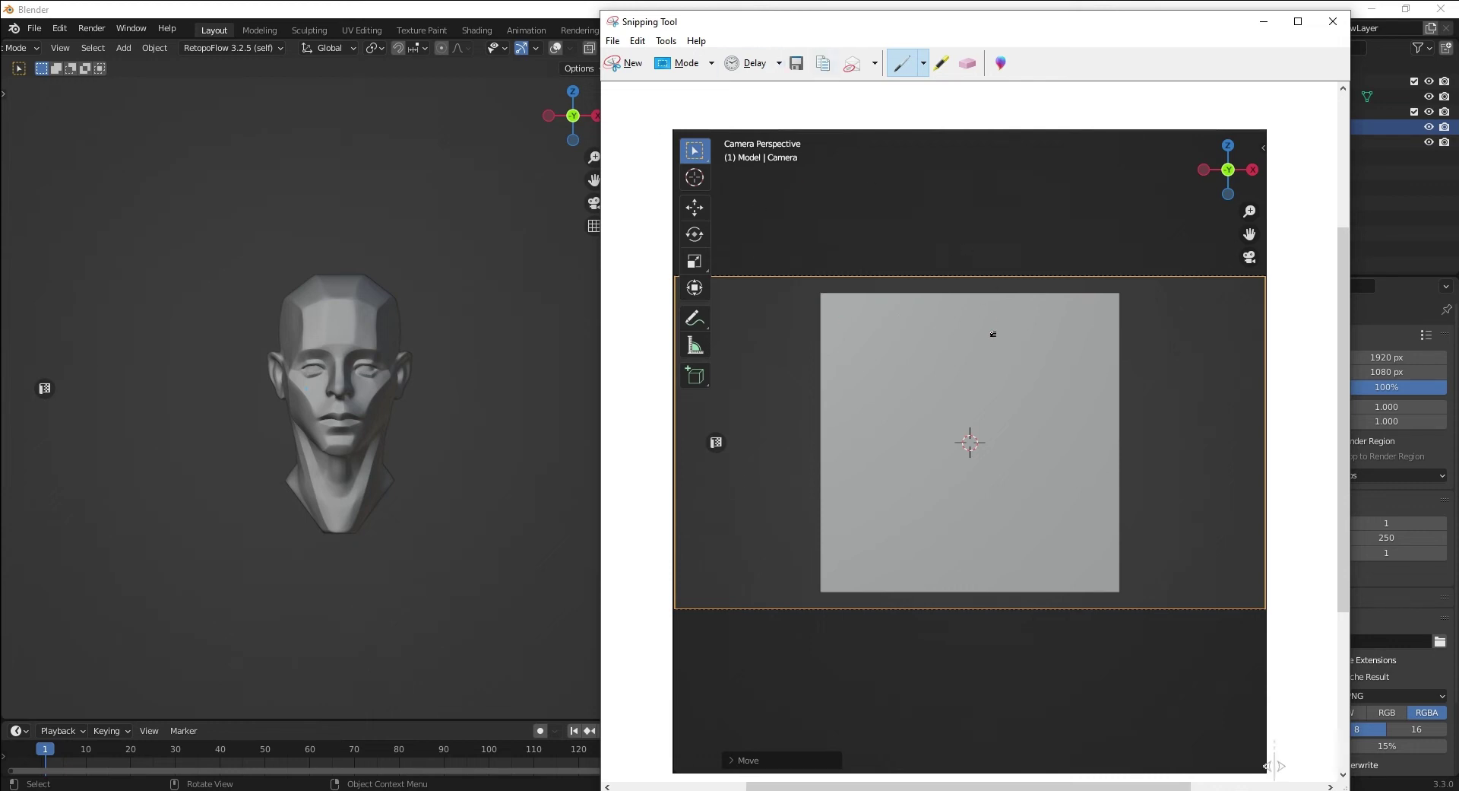
Save the capture as aa.PNG on the Desktop, replacing the existing file
key("ctrl+s")
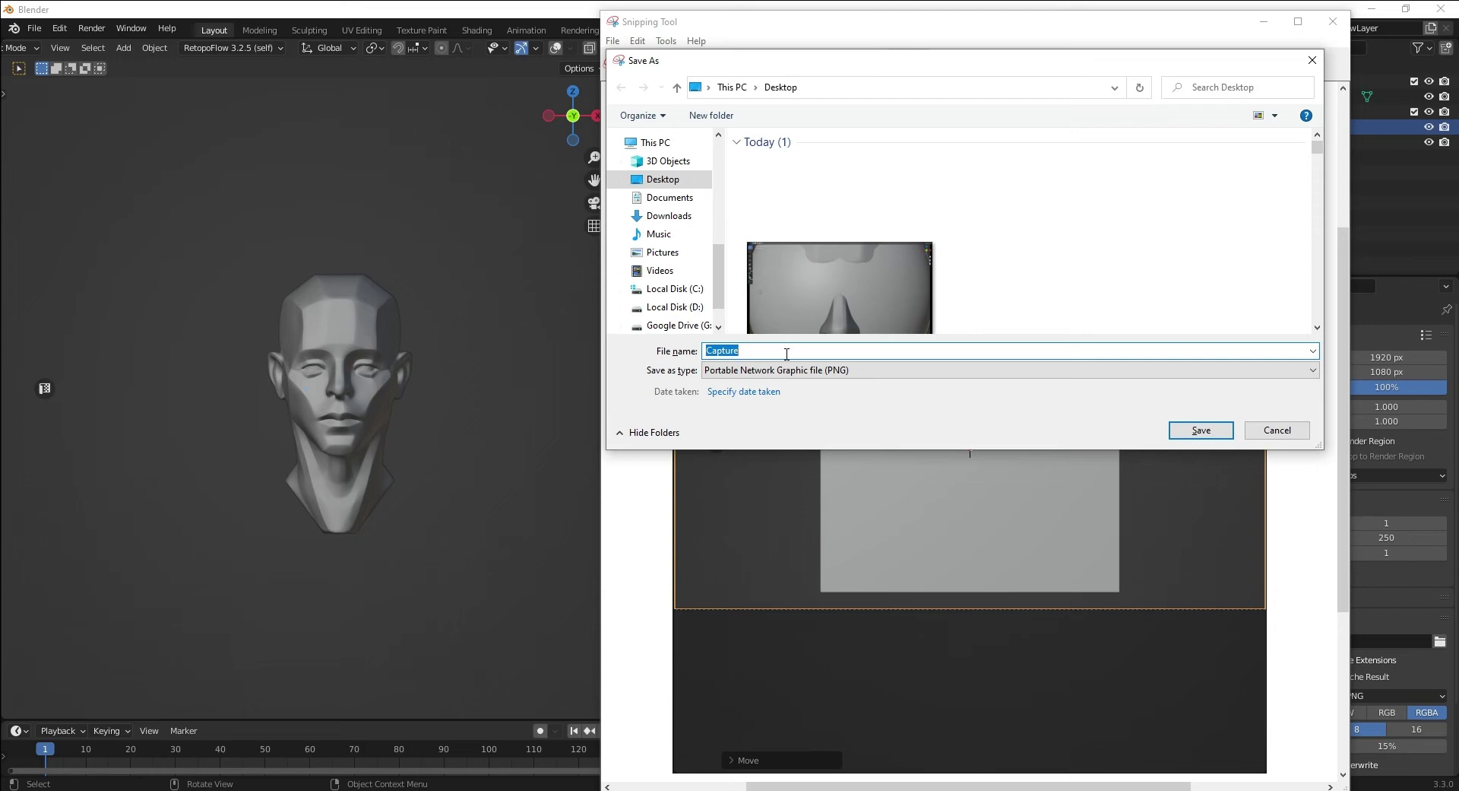
left_click(881, 272)
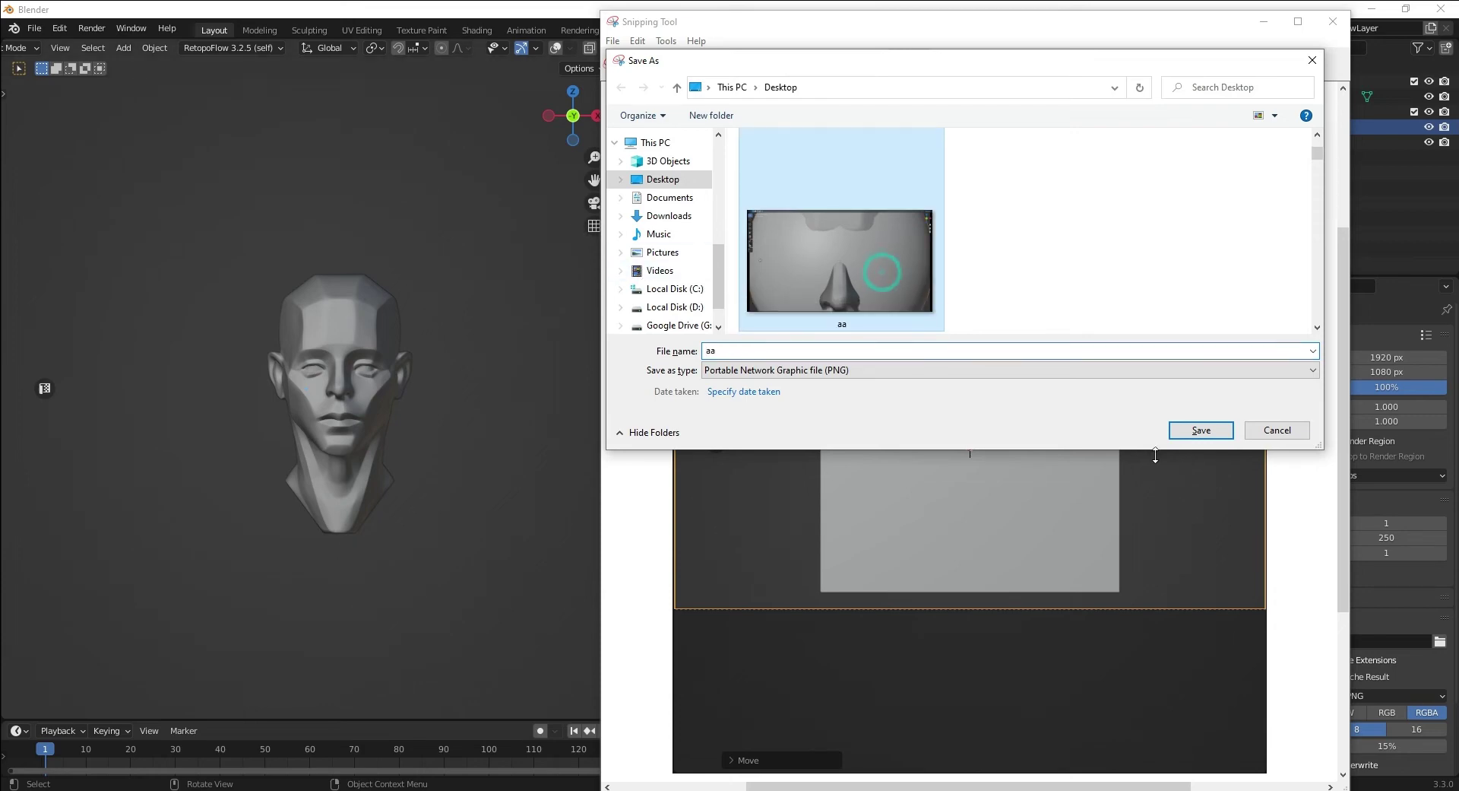
left_click(1190, 428)
left_click(761, 404)
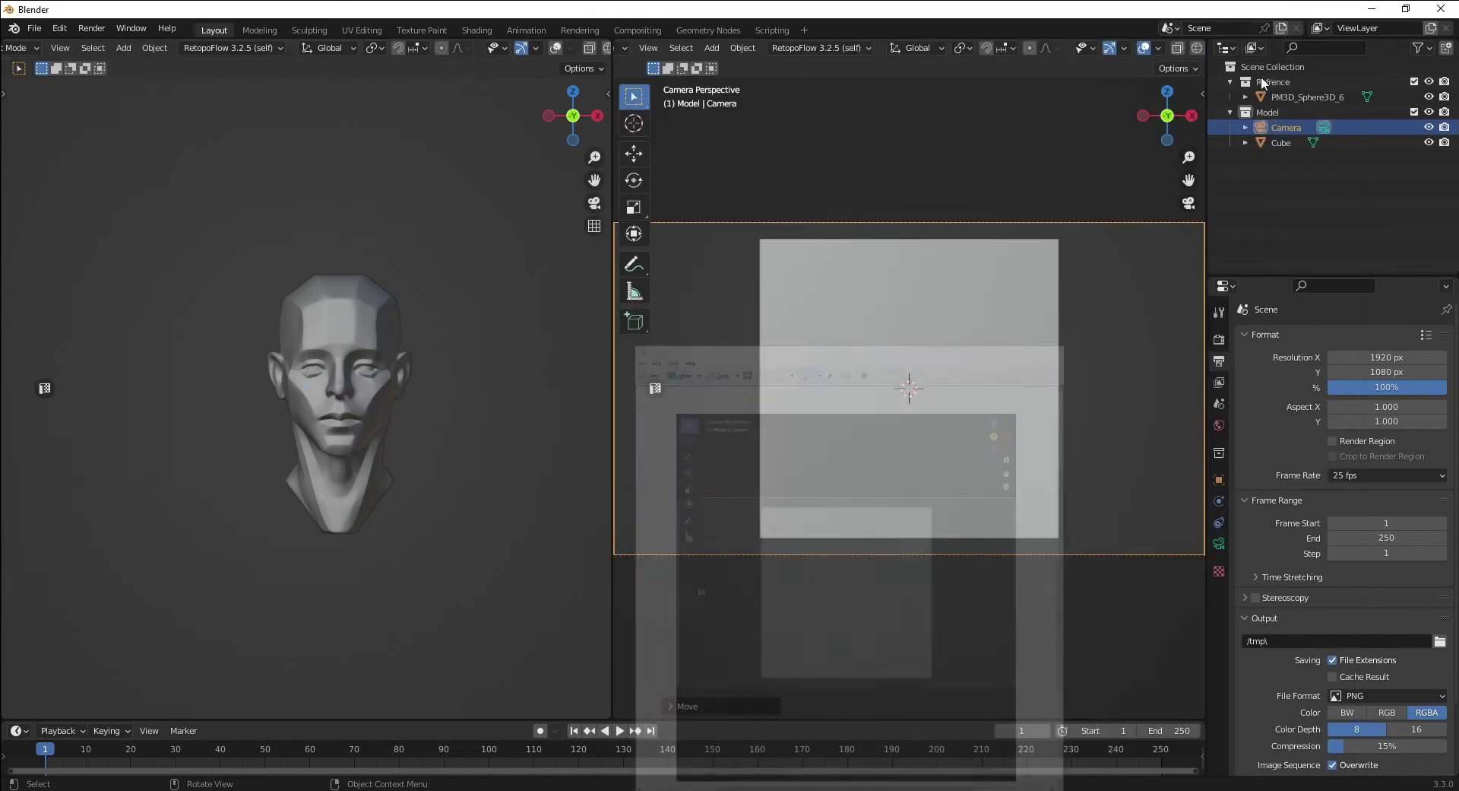
Minimize Snipping Tool and view aa.PNG's Details, noting its 782 x 847 dimensions
left_click(1264, 21)
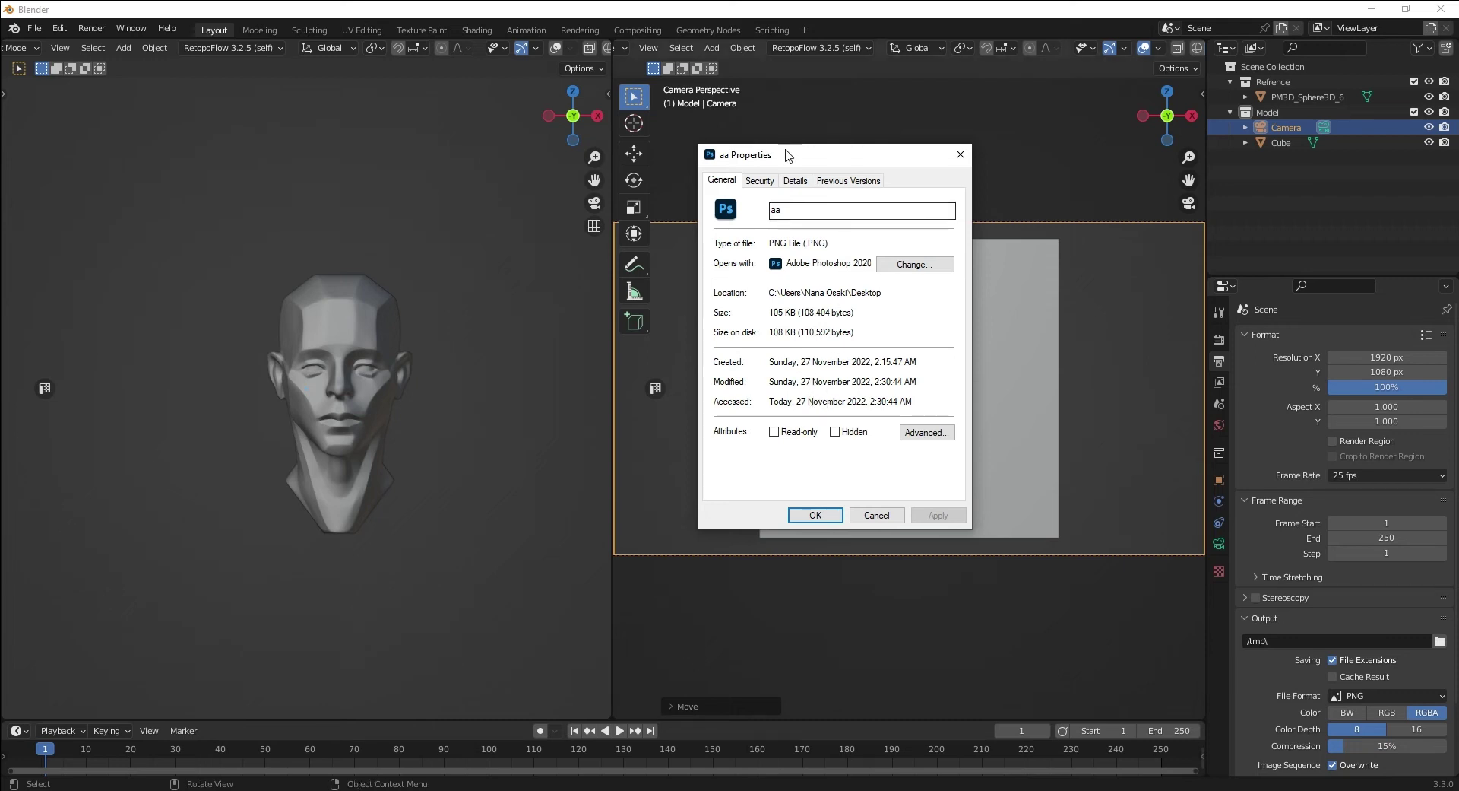
left_click(796, 180)
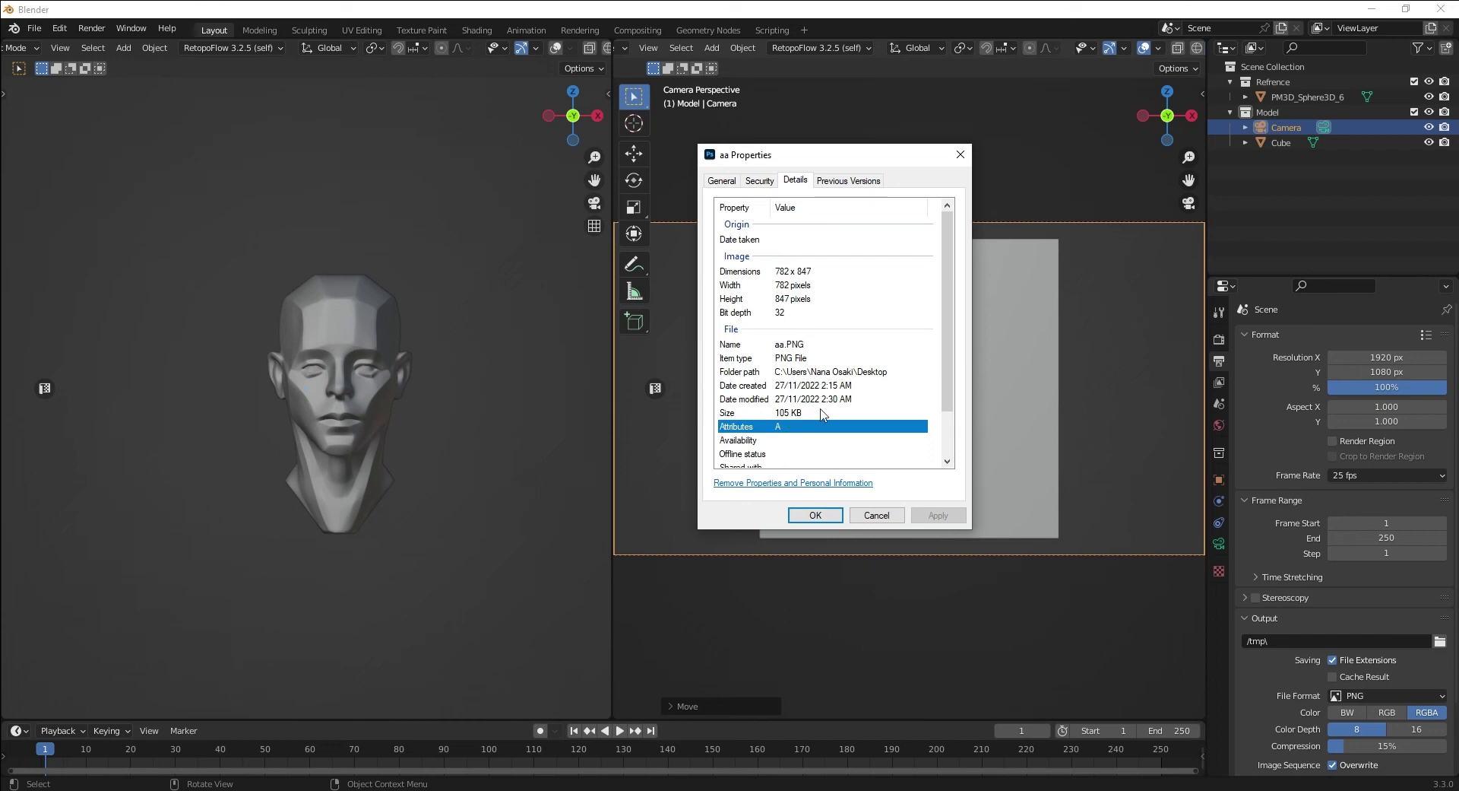
left_click(779, 270)
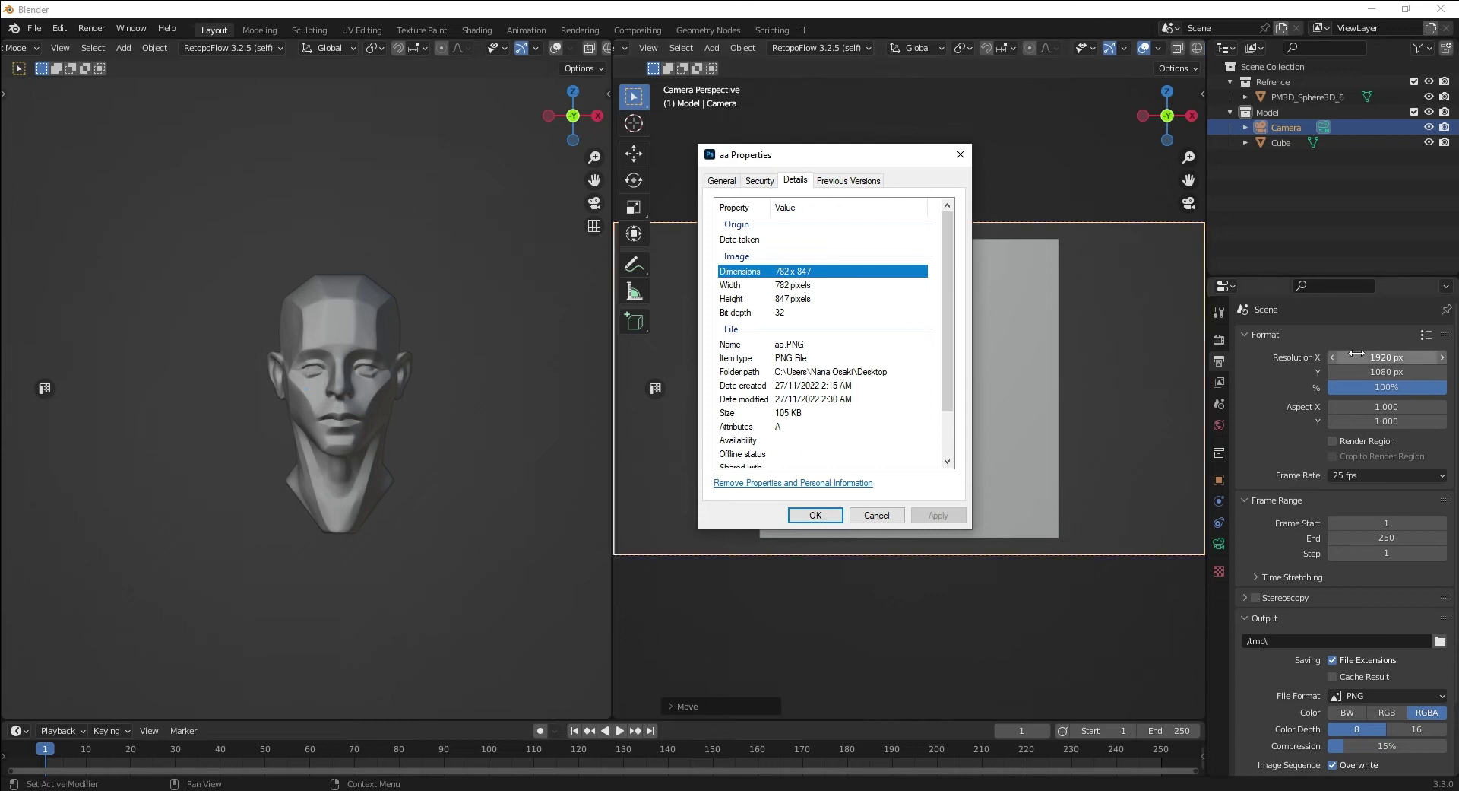
Enter Resolution X 782 and Resolution Y 847, rechecking the height in aa's properties
left_click(1359, 356)
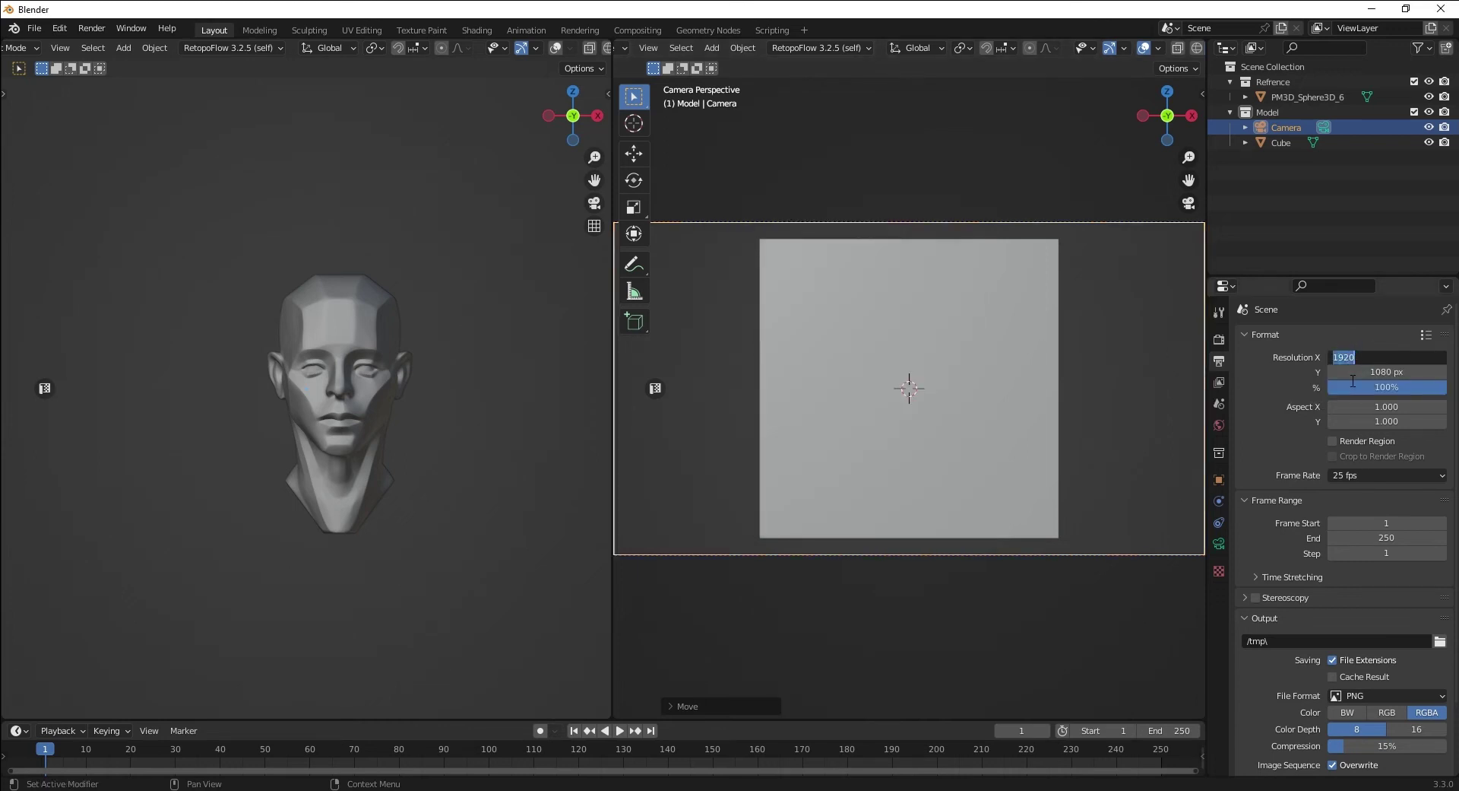
type("782")
key("Return")
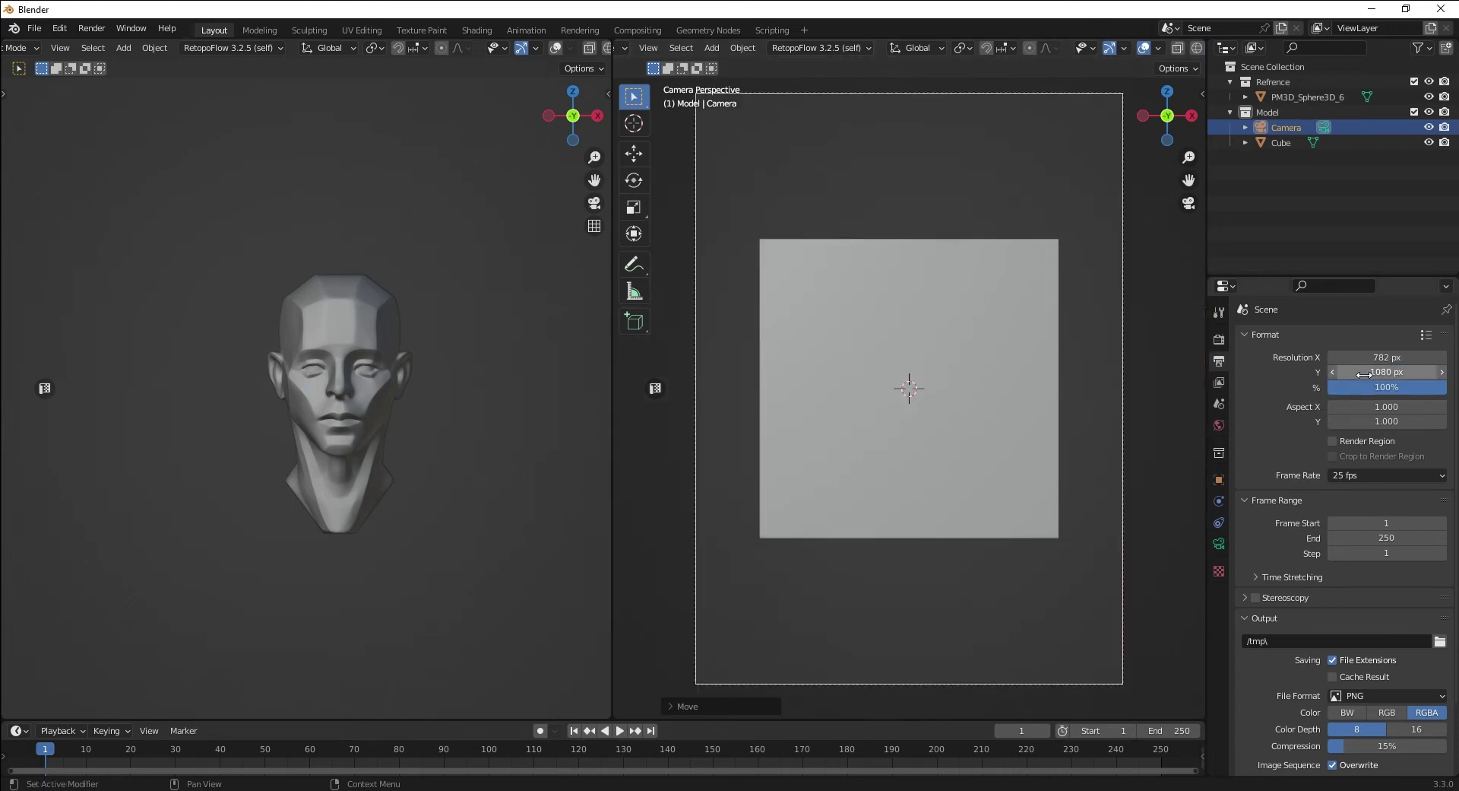
left_click(1368, 371)
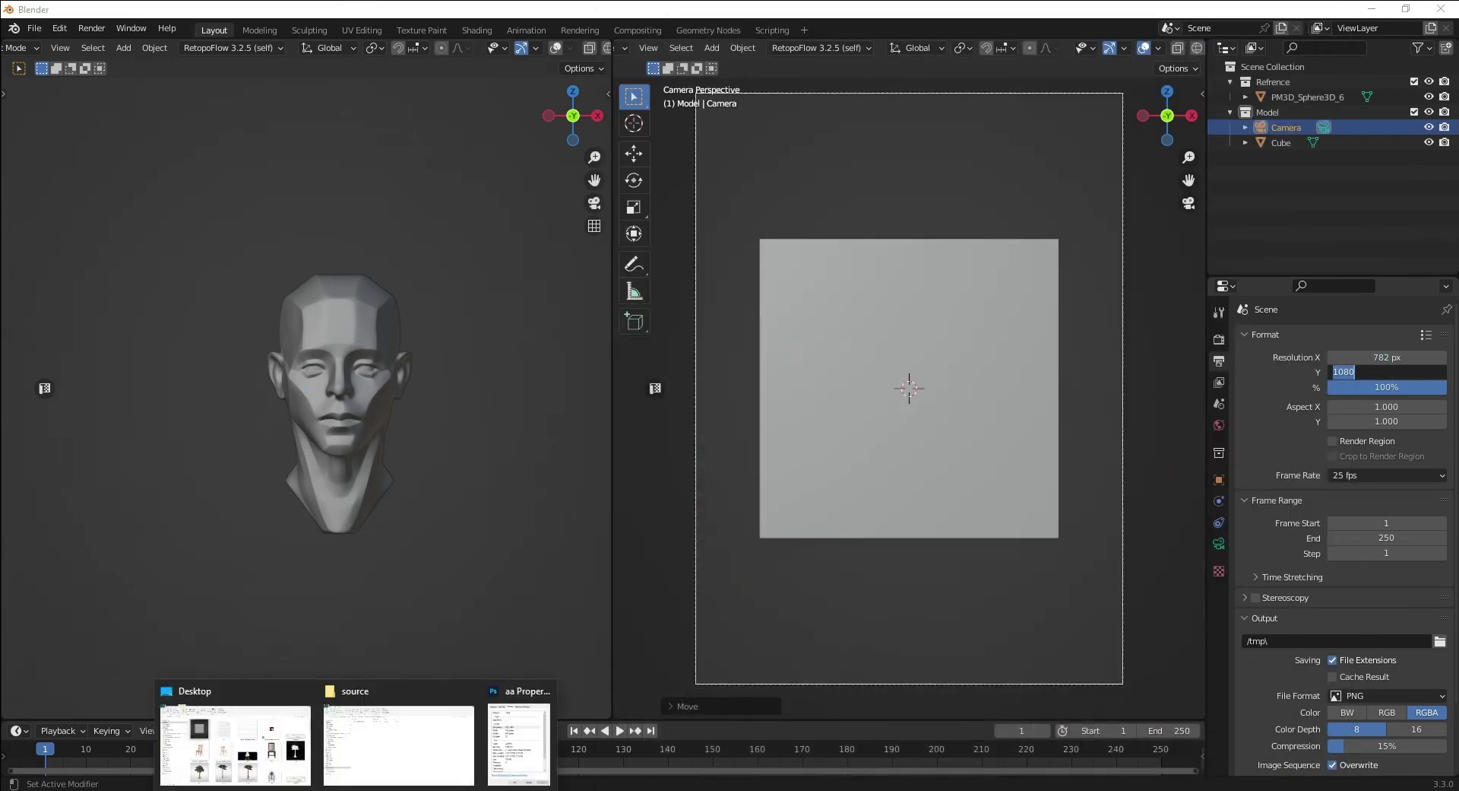
left_click(521, 717)
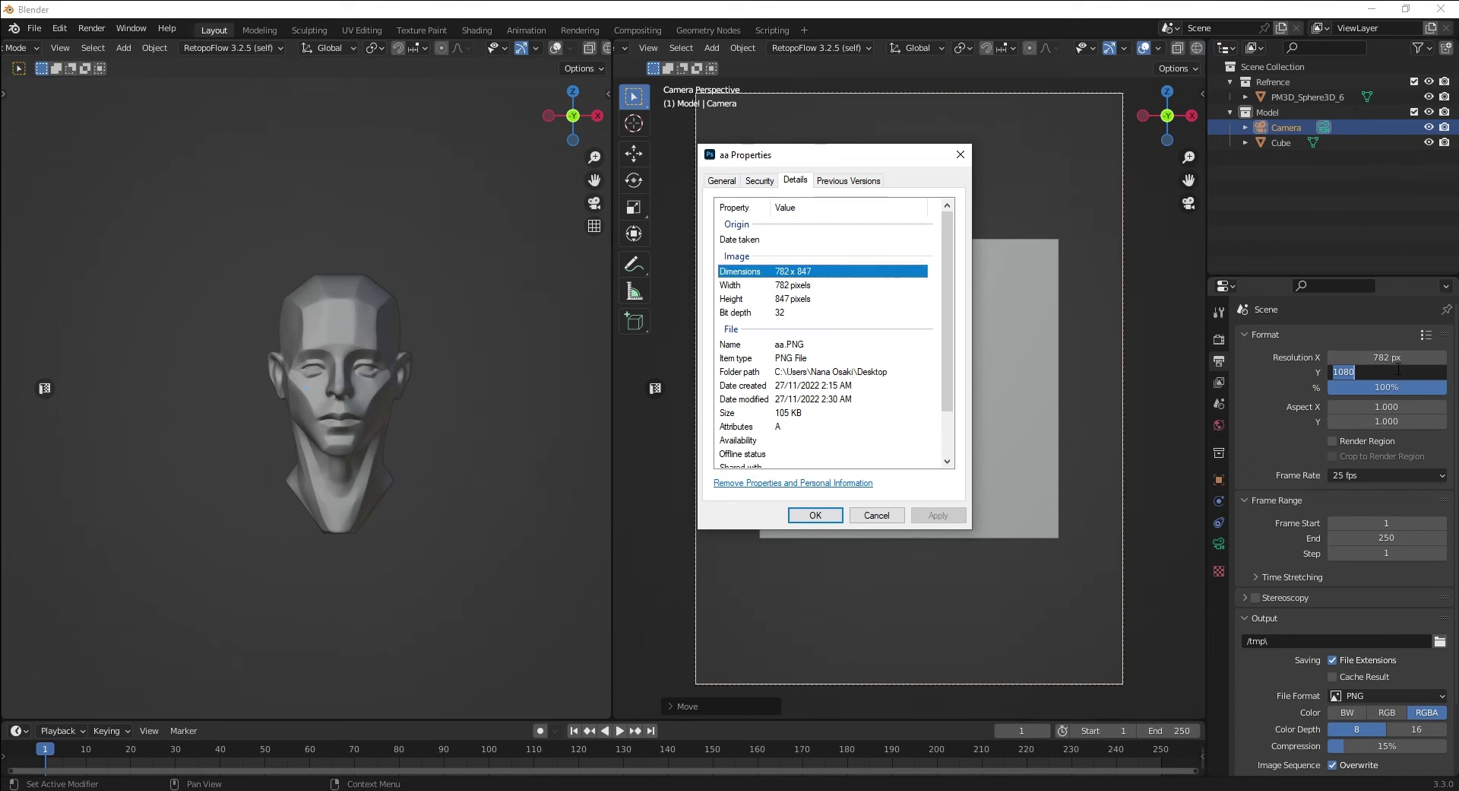
left_click(1452, 380)
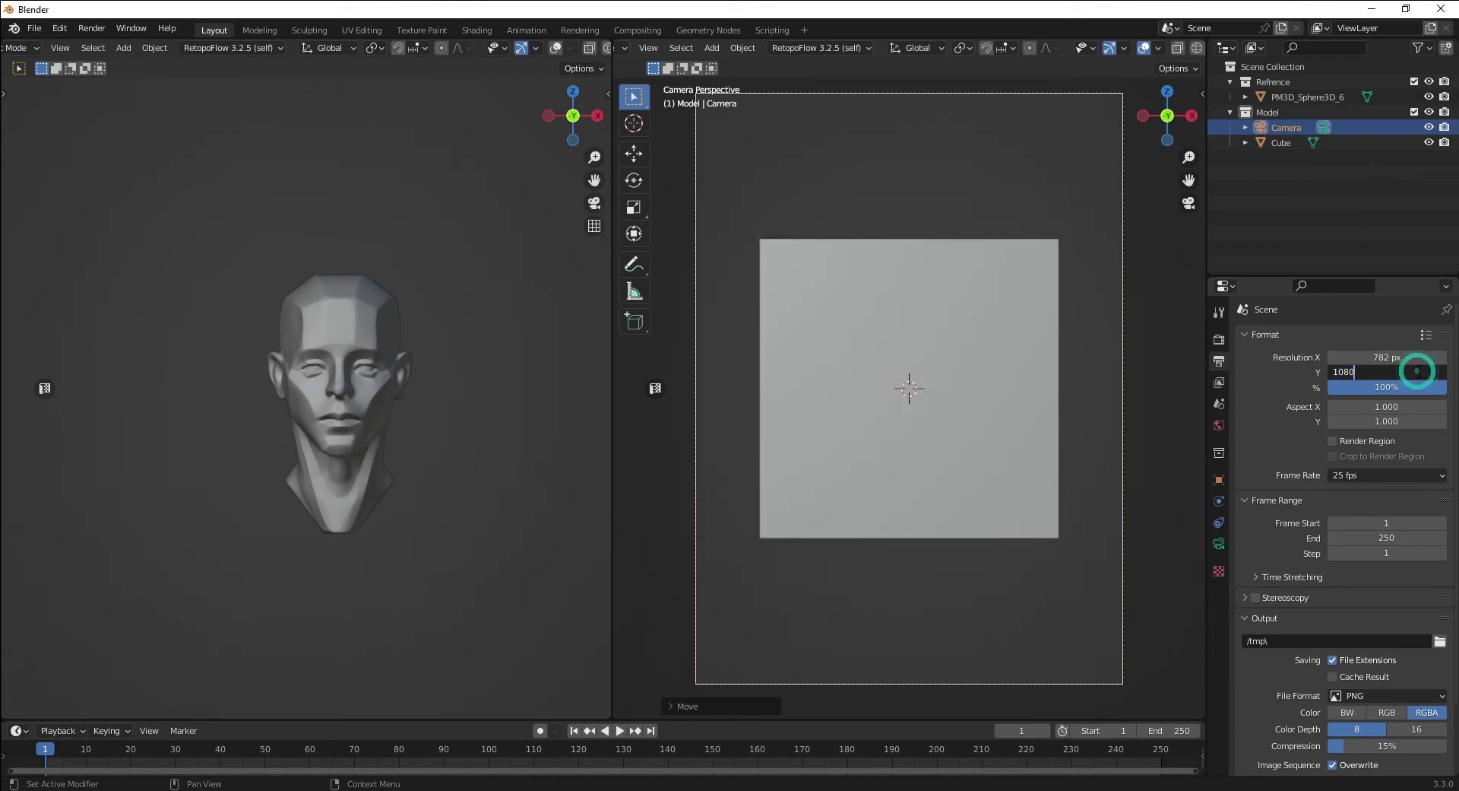
type("847")
key("Return")
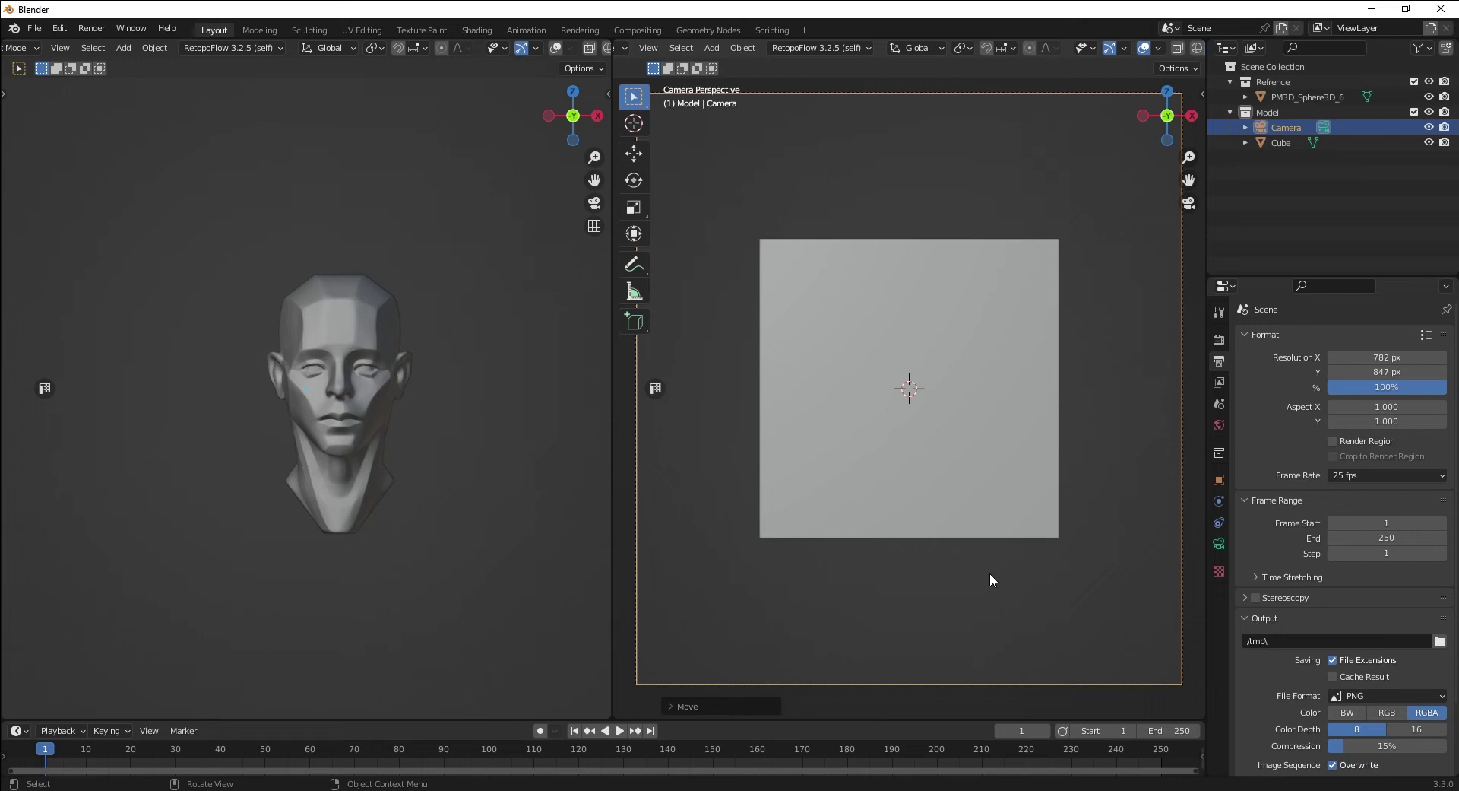
Fit the camera frame, briefly view the left viewport through the camera, then select Camera
key("Home")
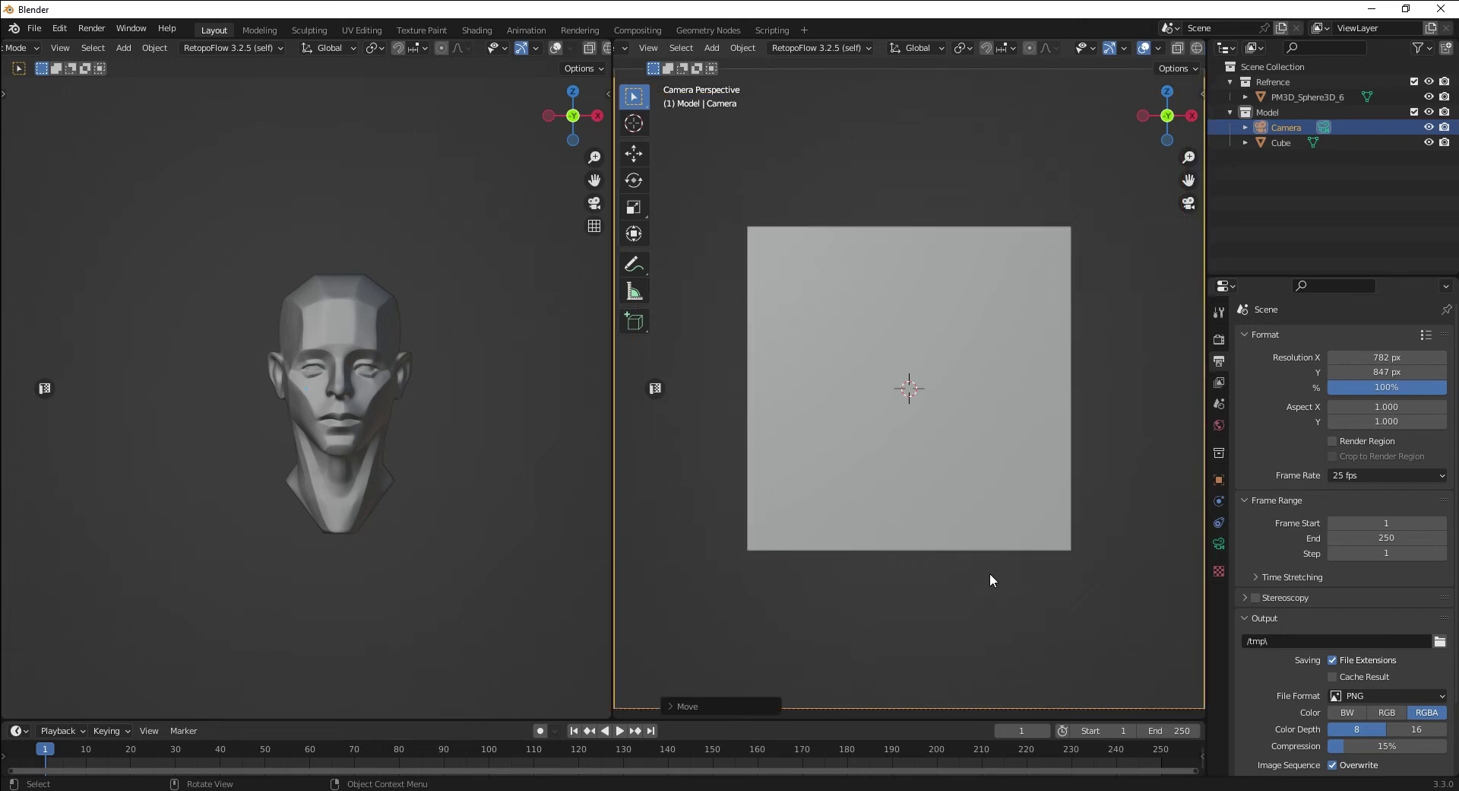
left_click(218, 397)
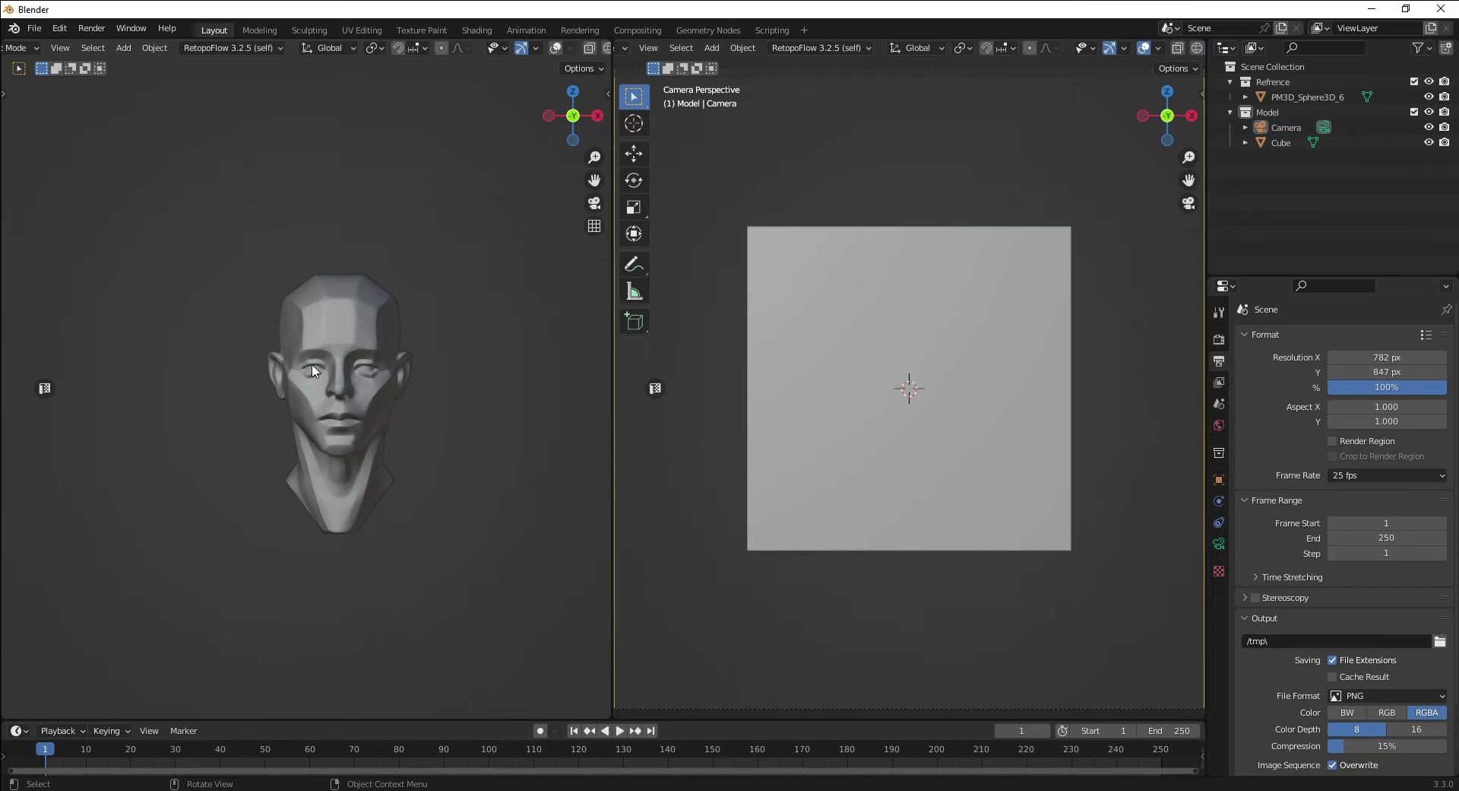
key("KP_0")
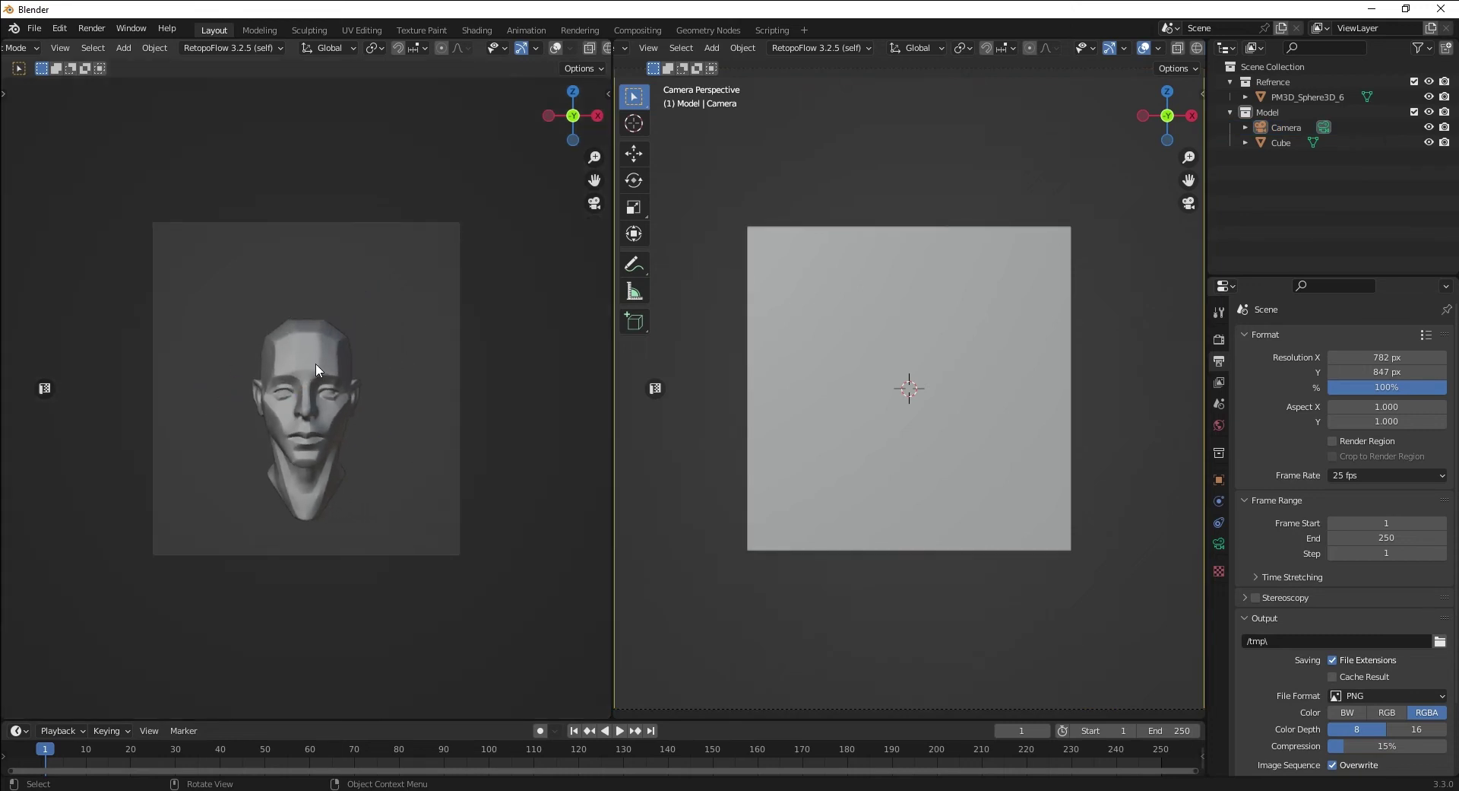
left_click(270, 220)
key("KP_0")
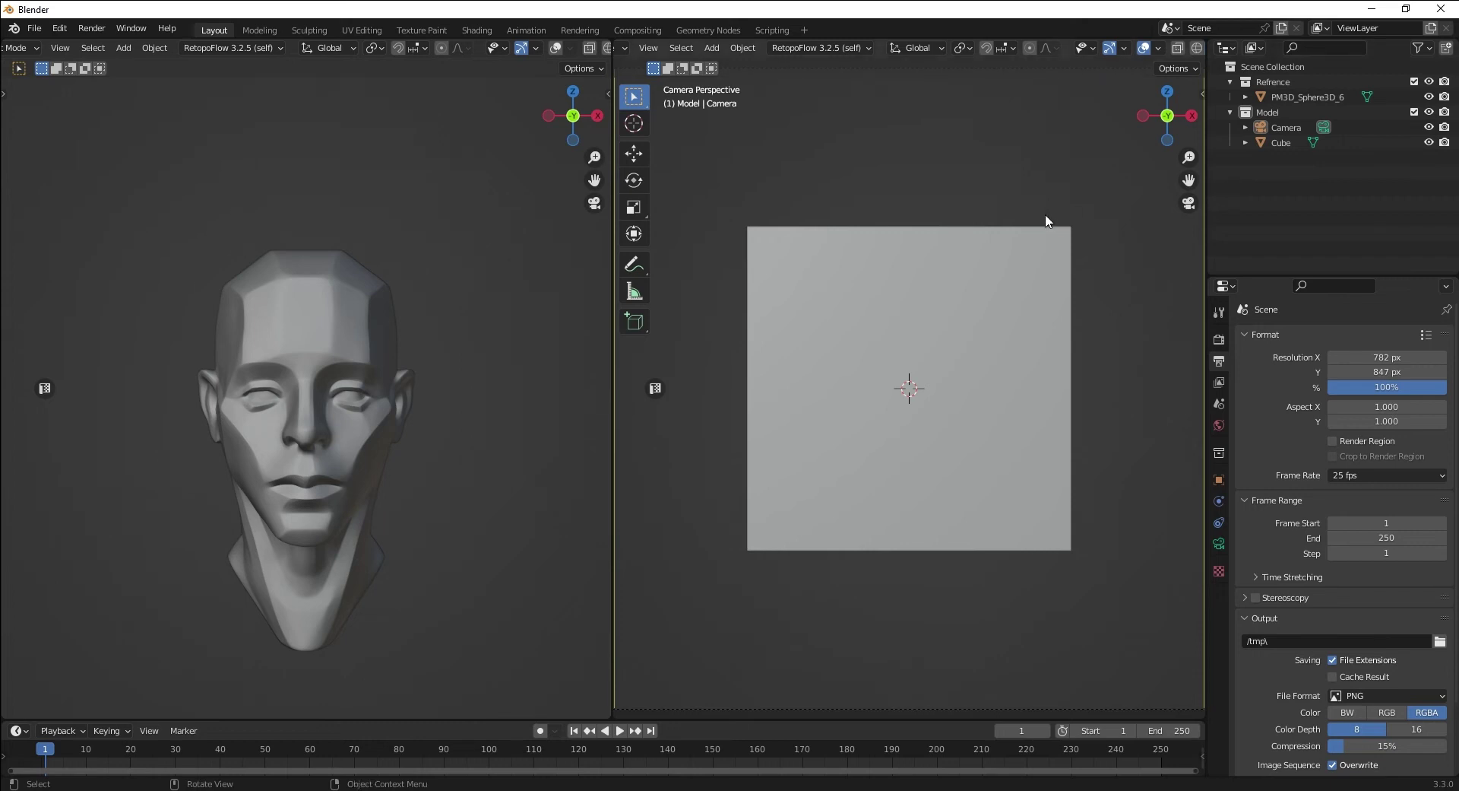
left_click(1275, 130)
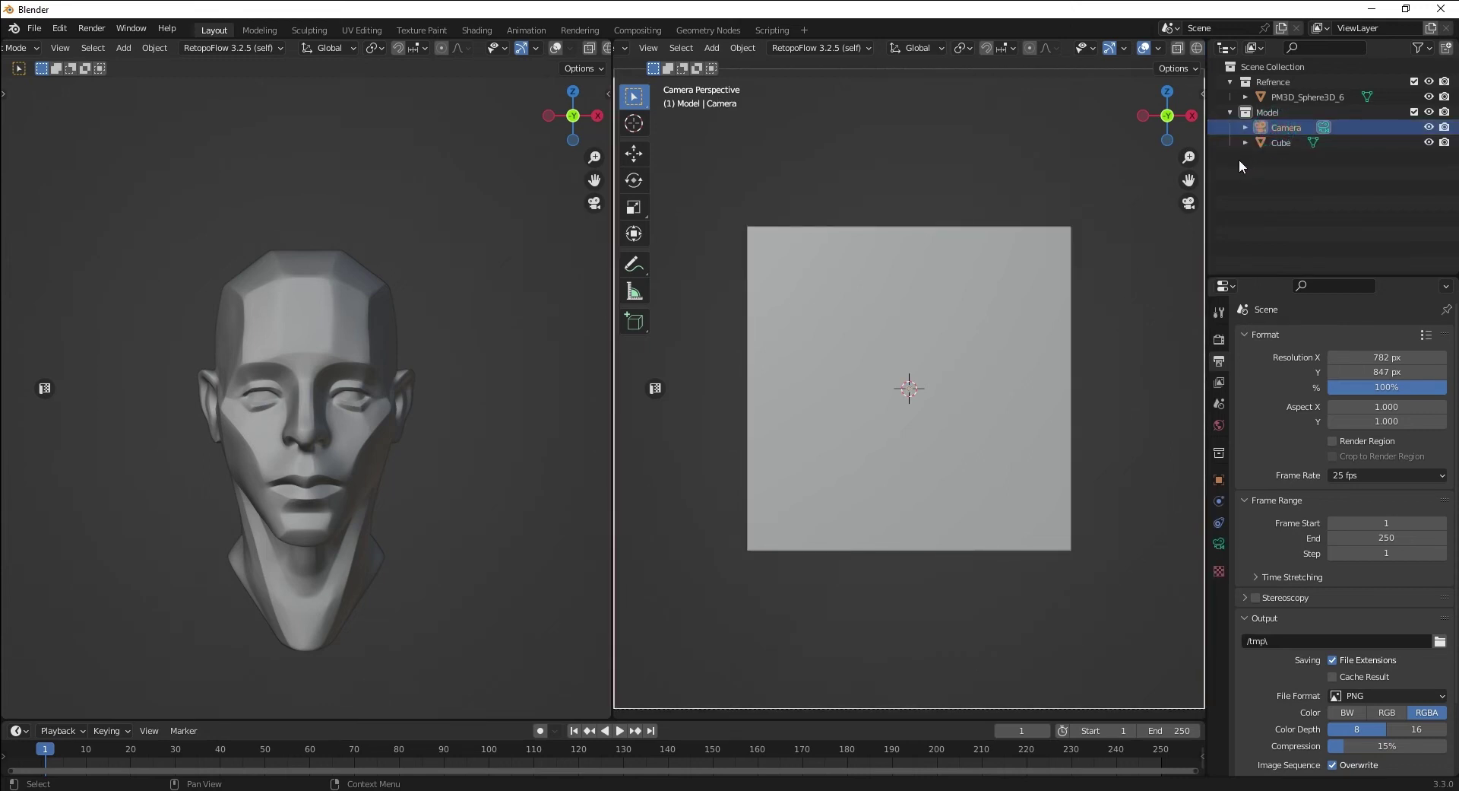
Enable Camera to View in the sidebar's View Lock settings, then hide the sidebar
left_click(1201, 92)
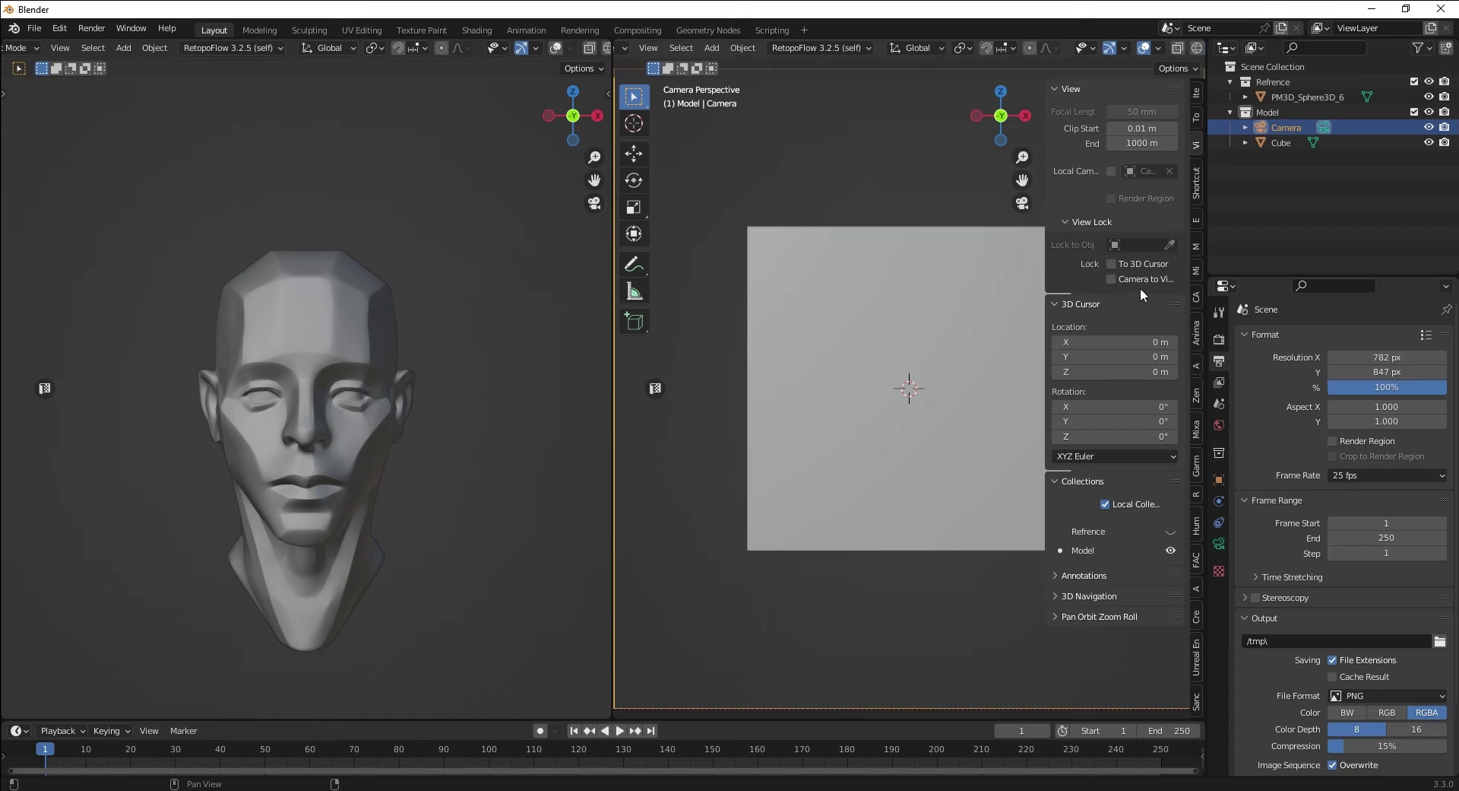
left_click(1161, 278)
left_click(1066, 87)
key("n")
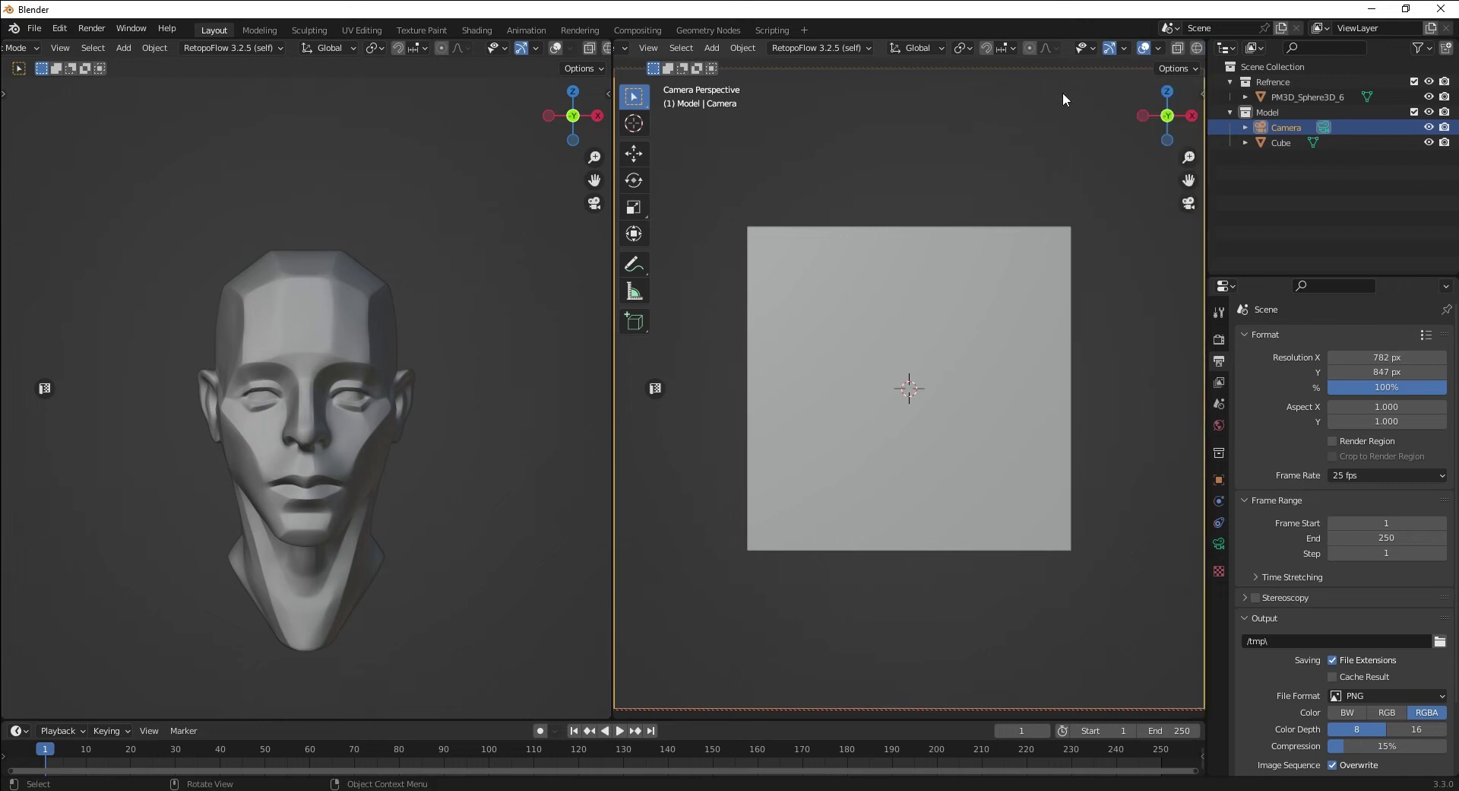
Orbit the locked camera to a three-quarter view of the Cube
middle_click_drag(1046, 316, 1003, 266)
left_click(1004, 245)
middle_click_drag(1044, 339, 1098, 368)
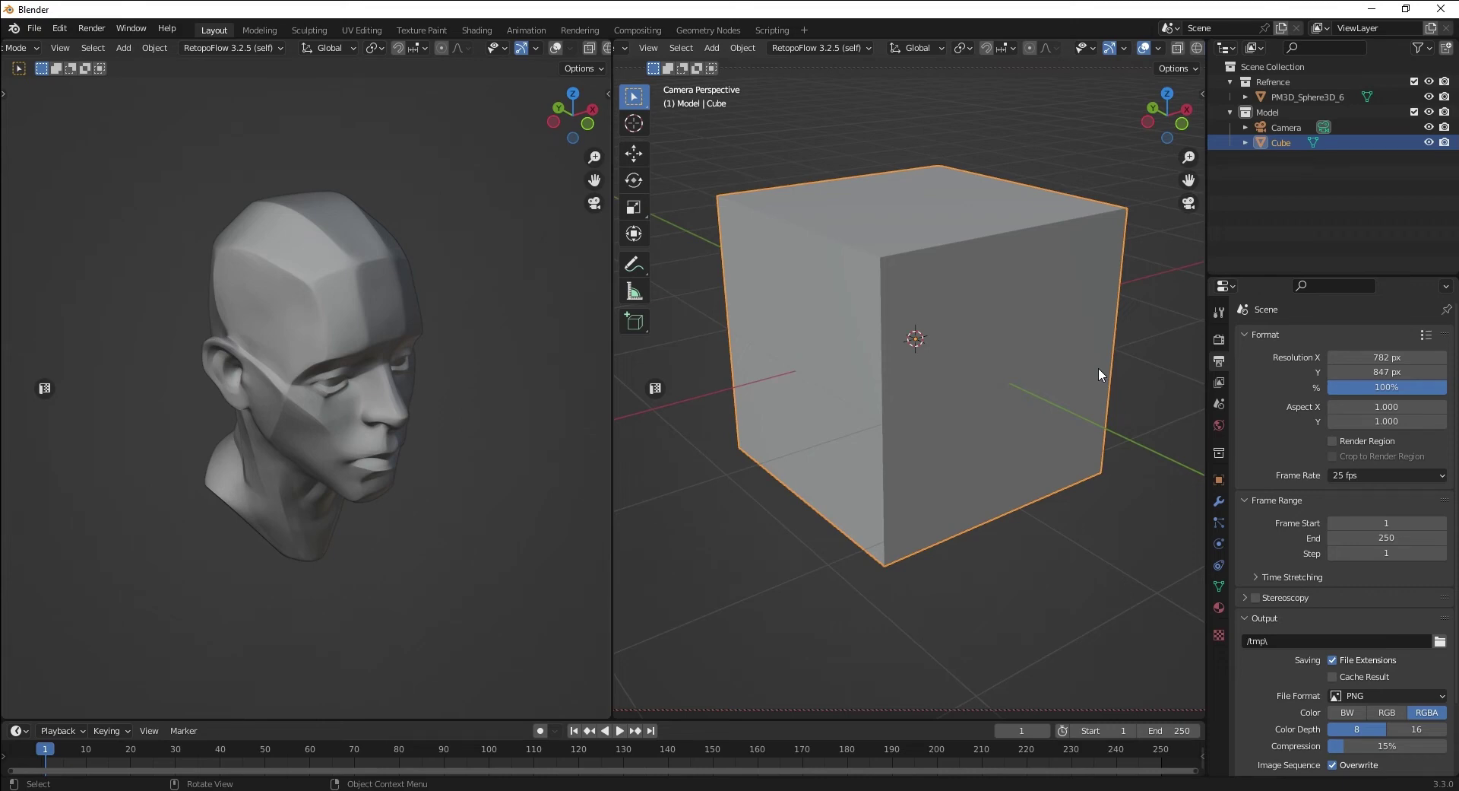
Leave camera view and orbit the left view around the reference head
key("KP_0")
scroll(1097, 367, "down", 3)
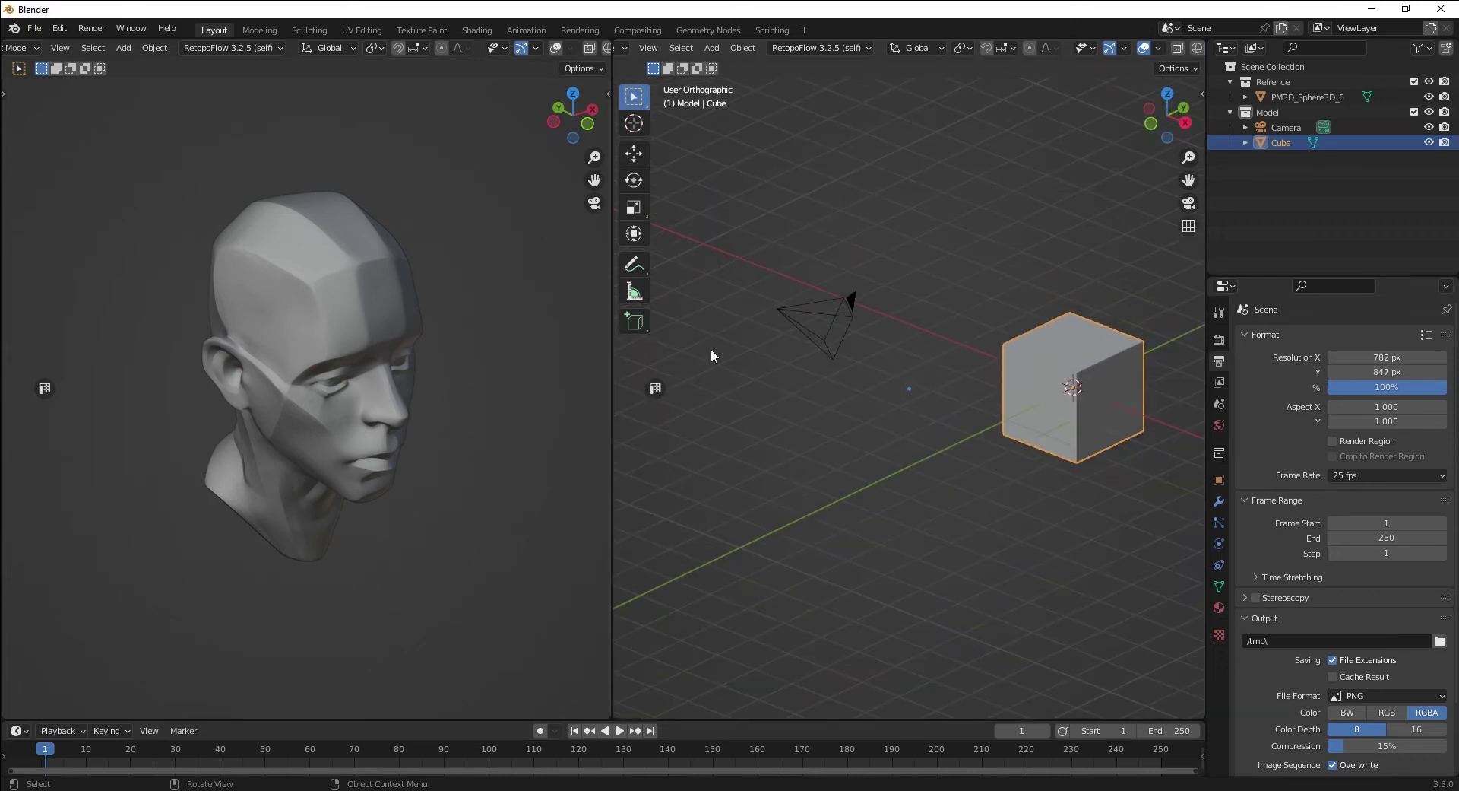
middle_click_drag(279, 348, 323, 349)
scroll(323, 349, "up", 3)
left_click(322, 349)
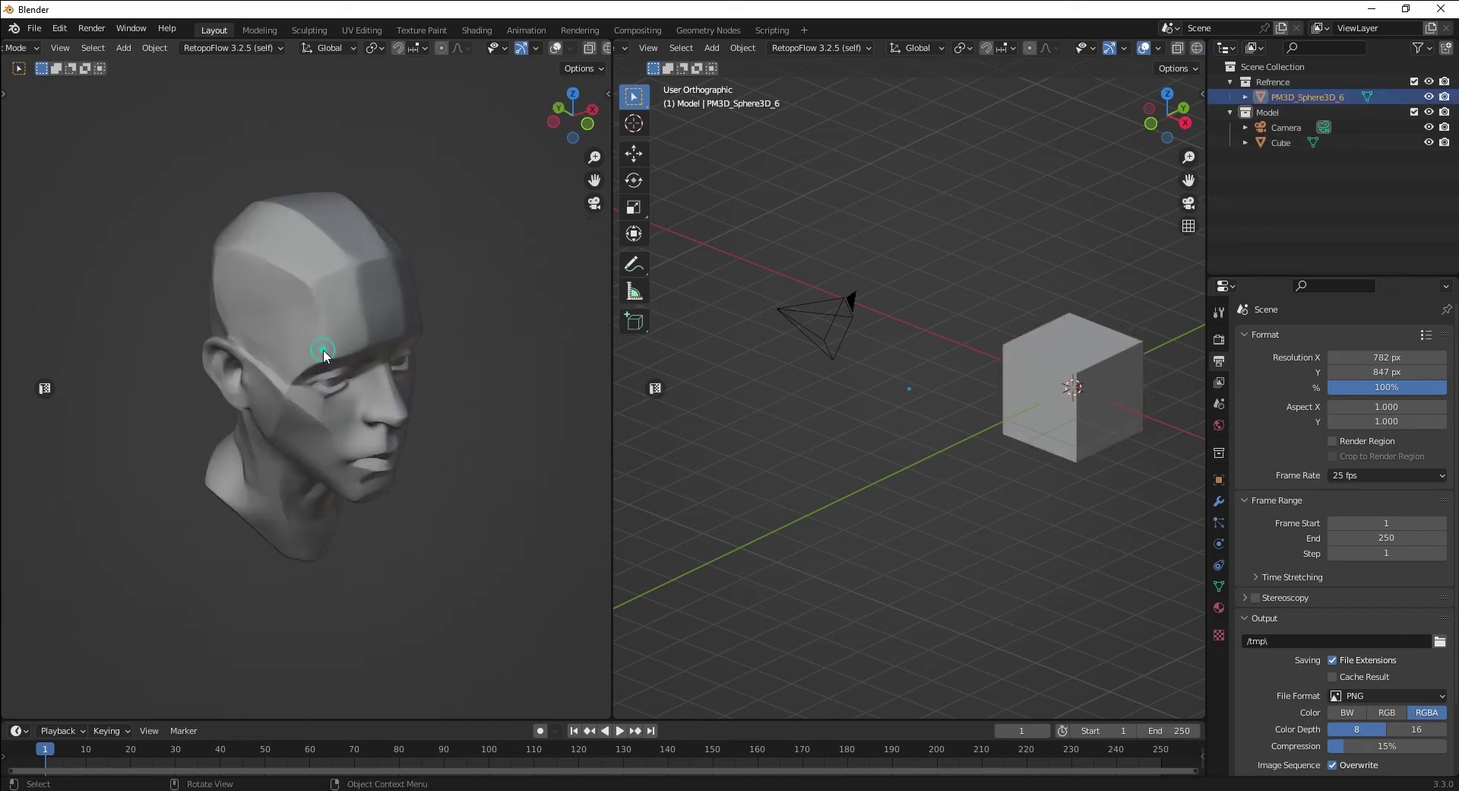
left_click(463, 396)
middle_click_drag(459, 398, 490, 362)
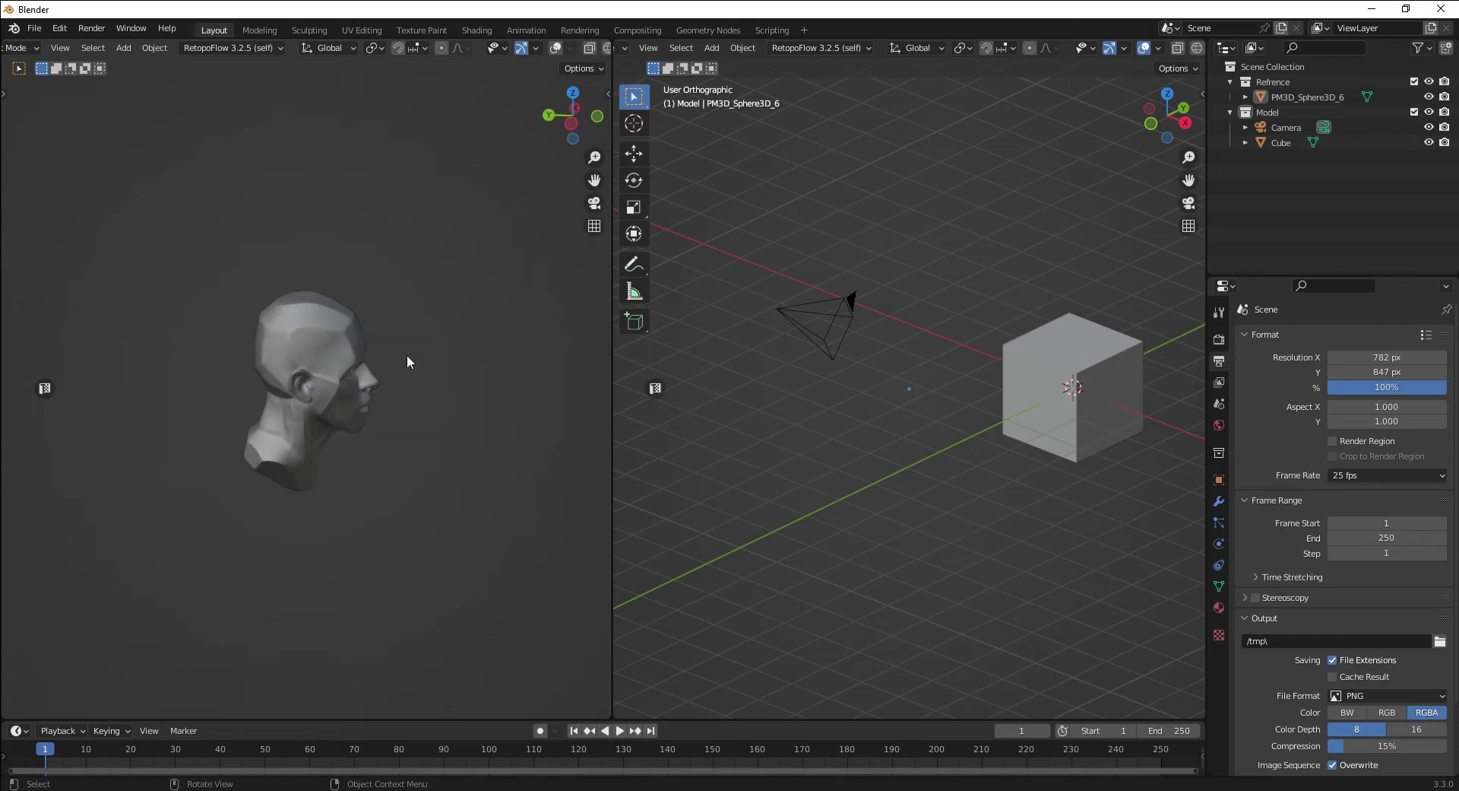
key("KP_0")
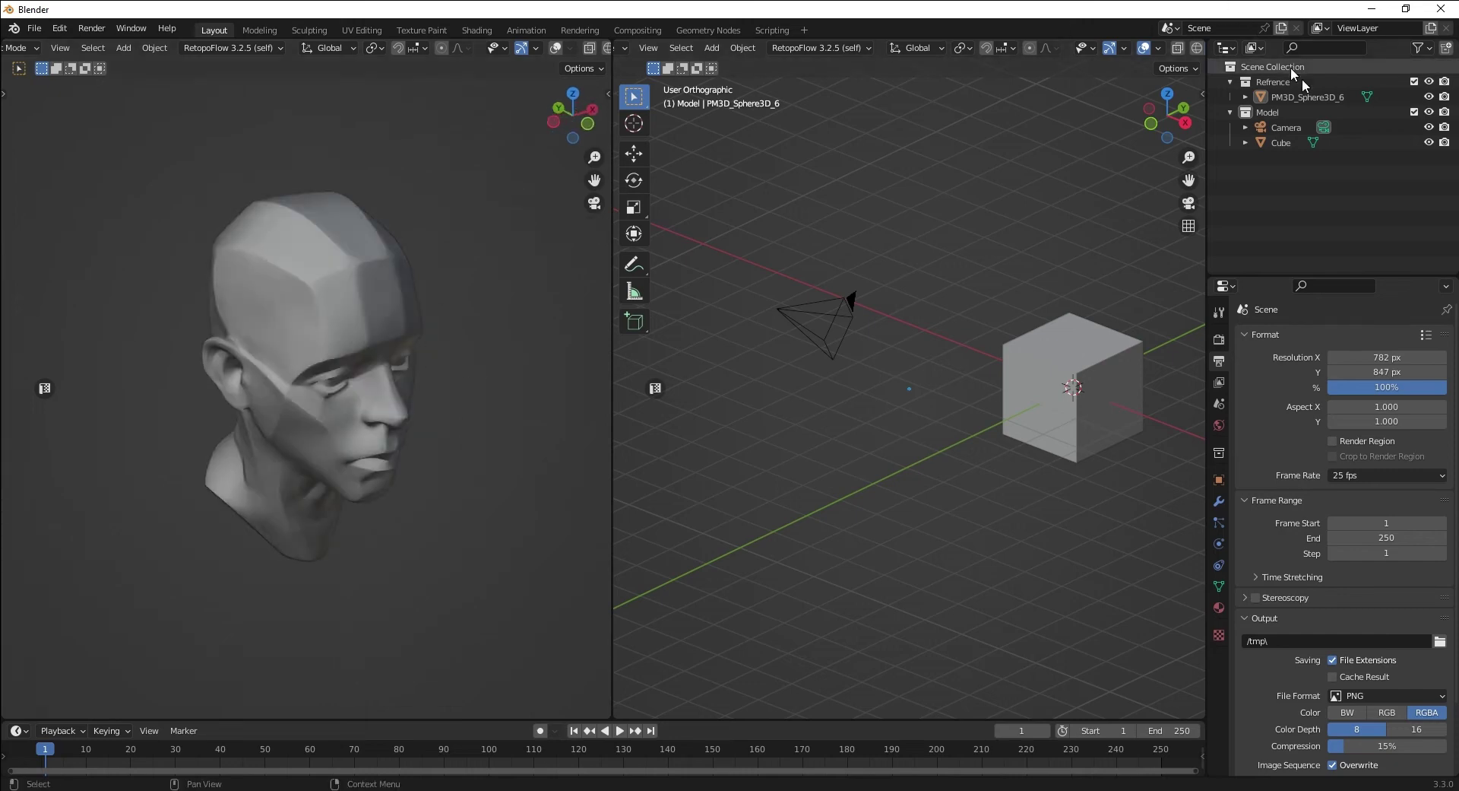
Move the Camera into the Refence collection and centre the left view on PM3D_Sphere3D_6
left_click_drag(1292, 131, 1277, 82)
middle_click_drag(404, 288, 378, 281)
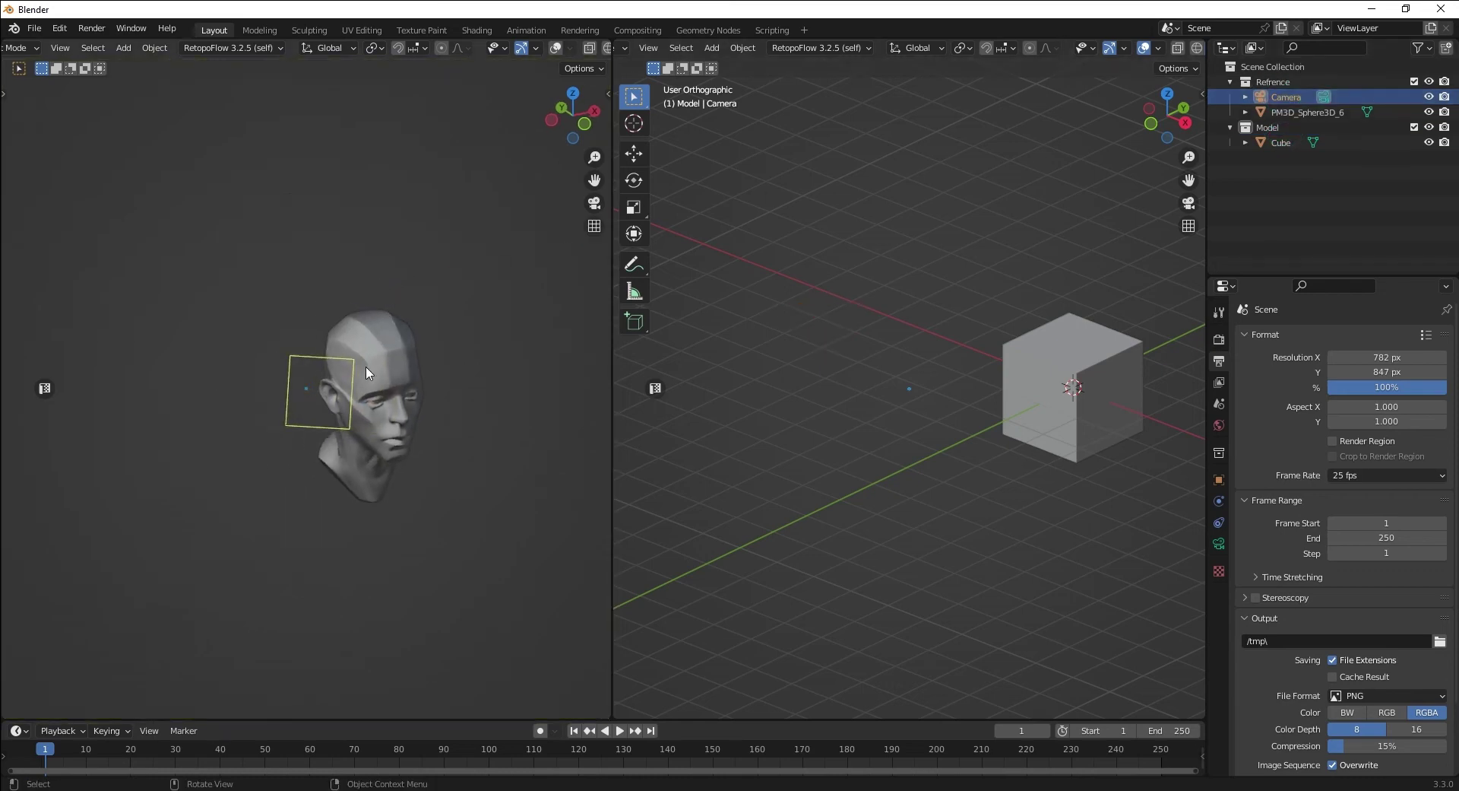
left_click(389, 371)
key("KP_Decimal")
scroll(387, 371, "up", 3)
scroll(336, 353, "down", 3)
scroll(332, 350, "up", 4)
Orbit the left view to a side profile of the head and select the Camera
left_click(608, 90)
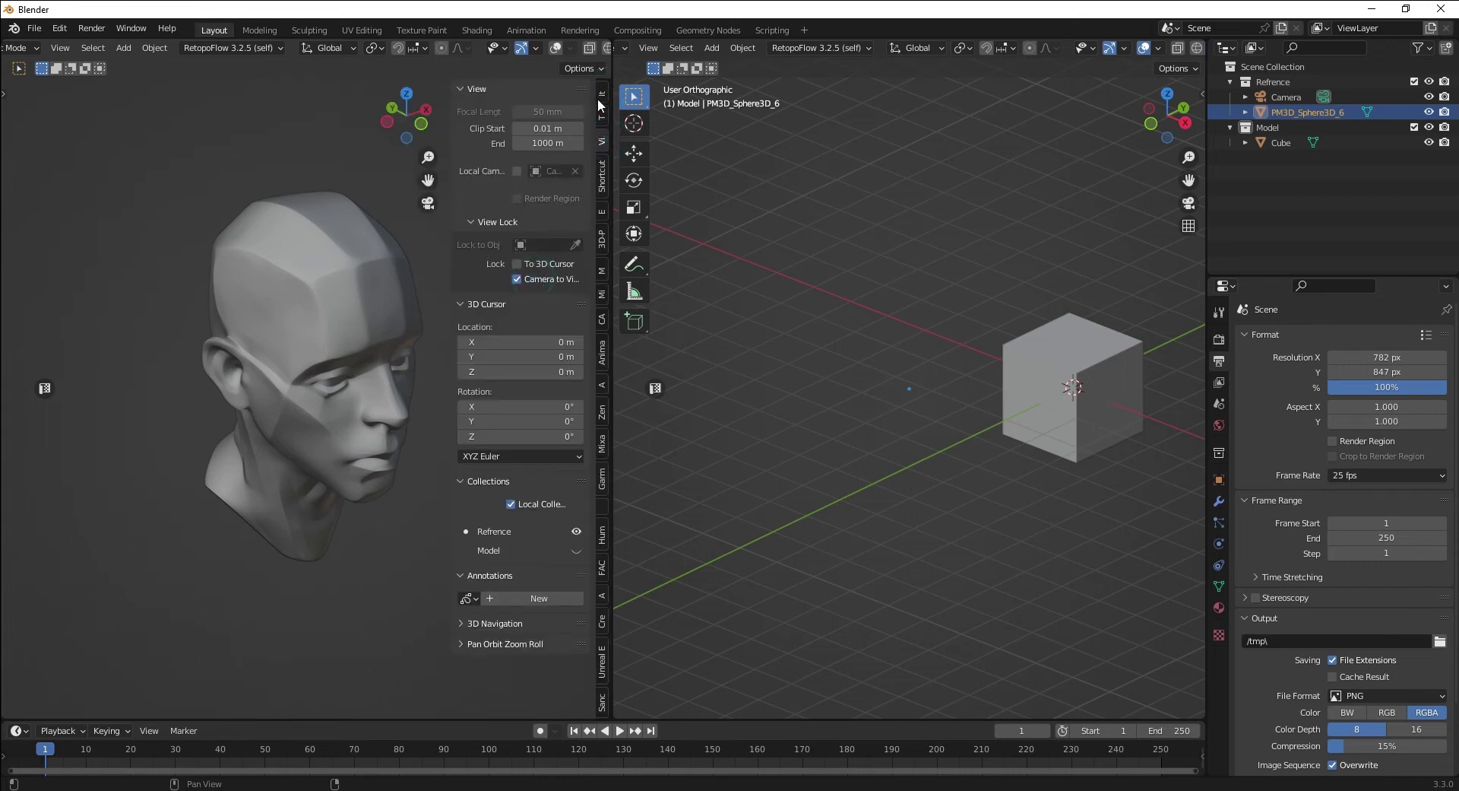
key("n")
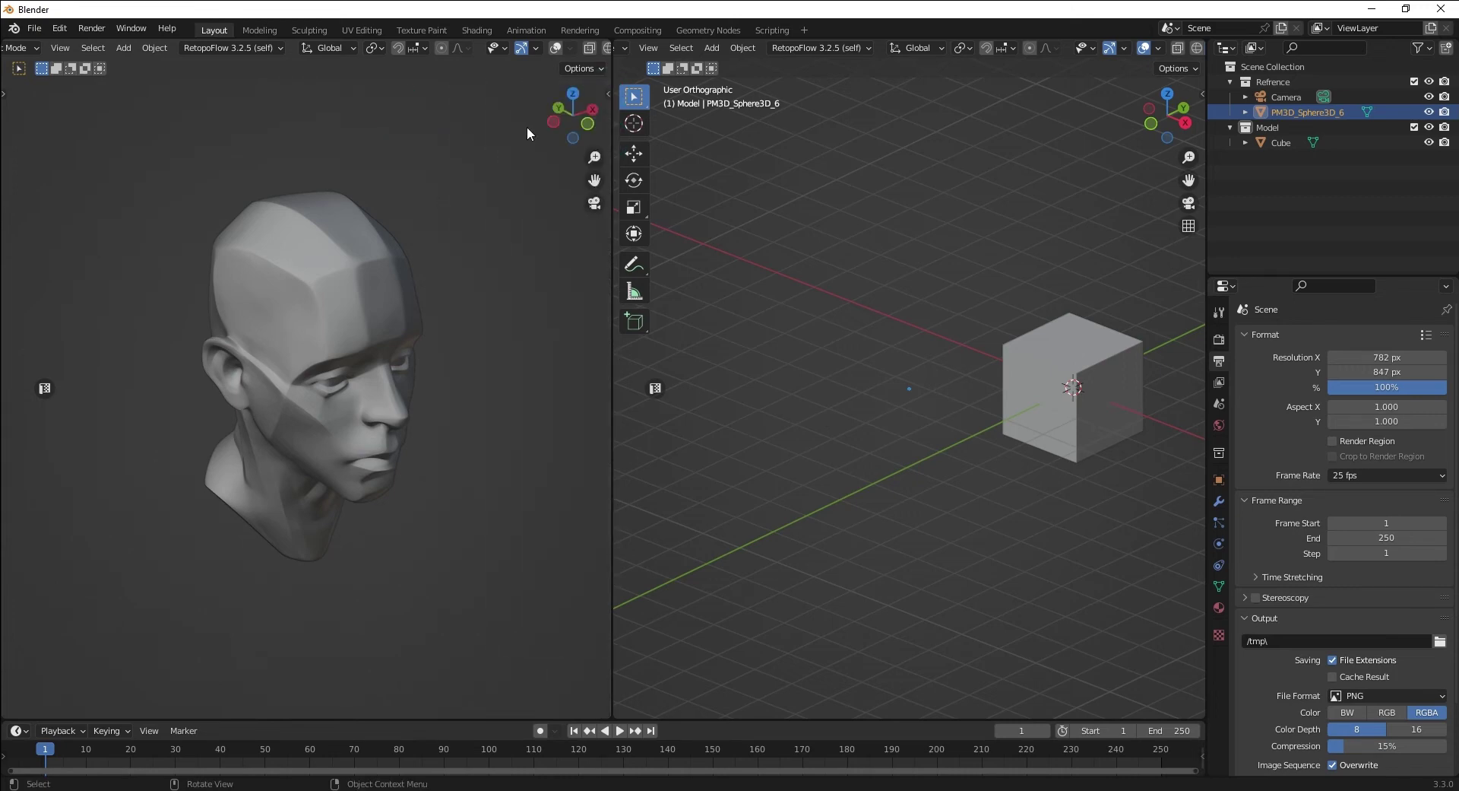
left_click(609, 90)
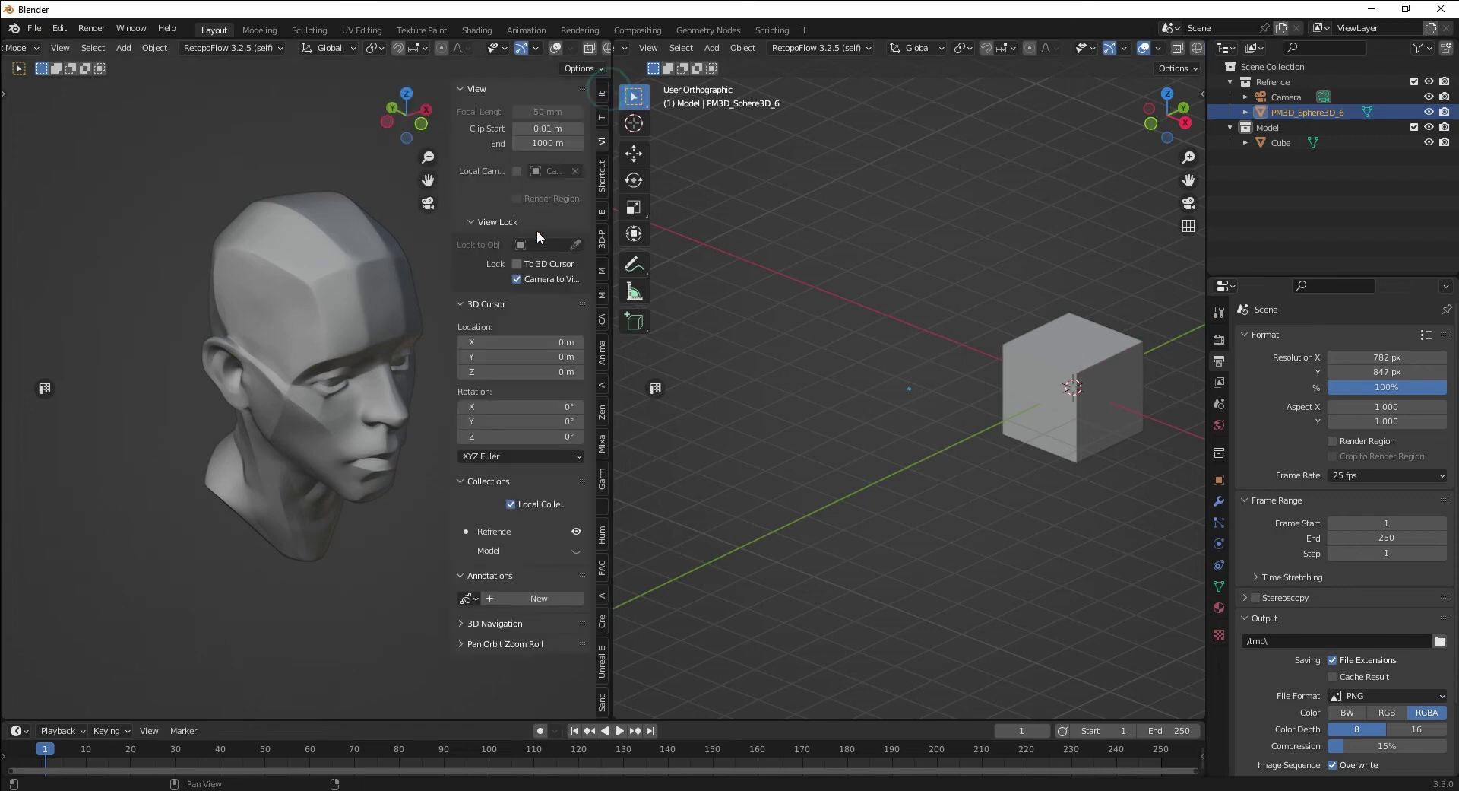
key("n")
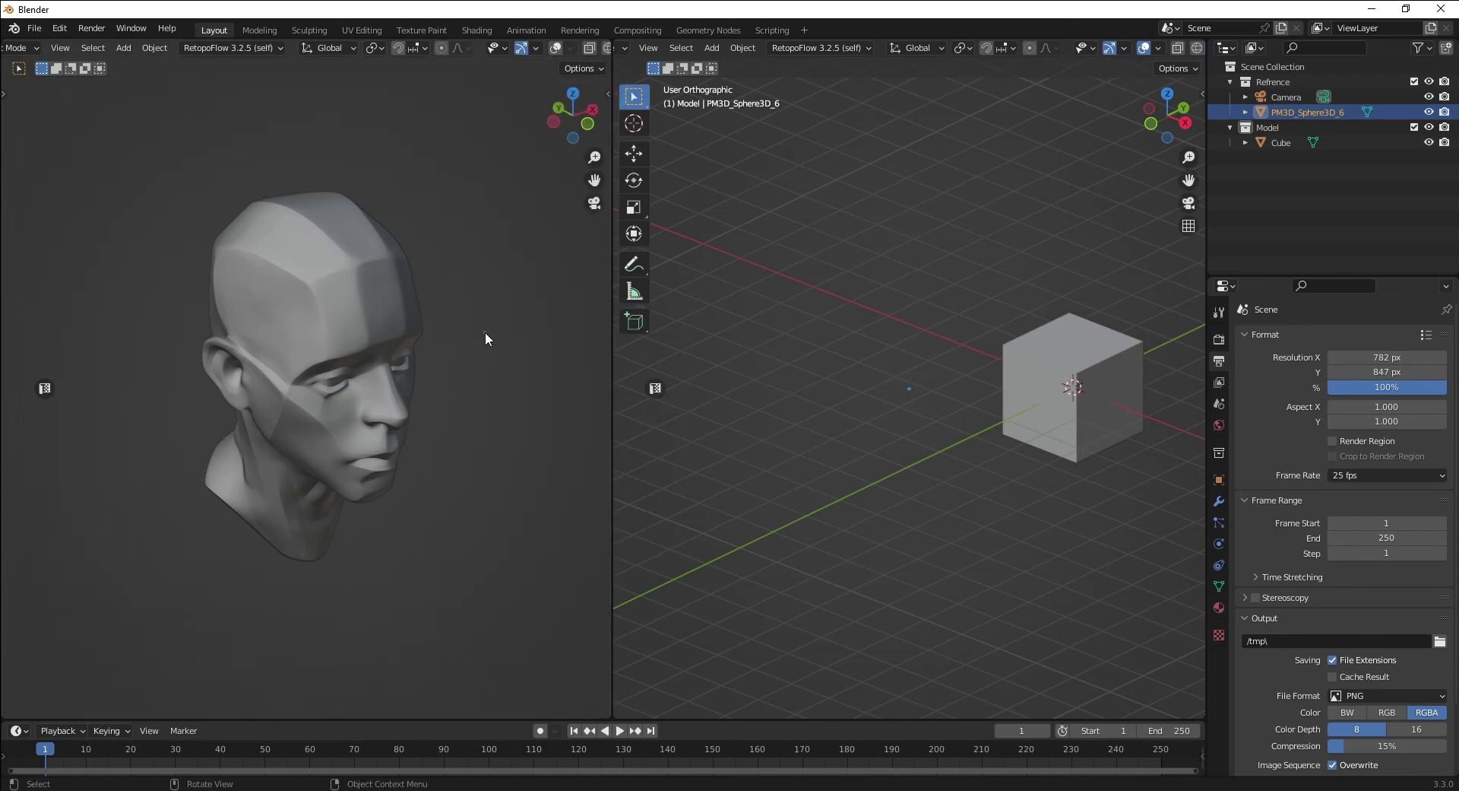
middle_click_drag(418, 349, 486, 344)
scroll(979, 380, "down", 6)
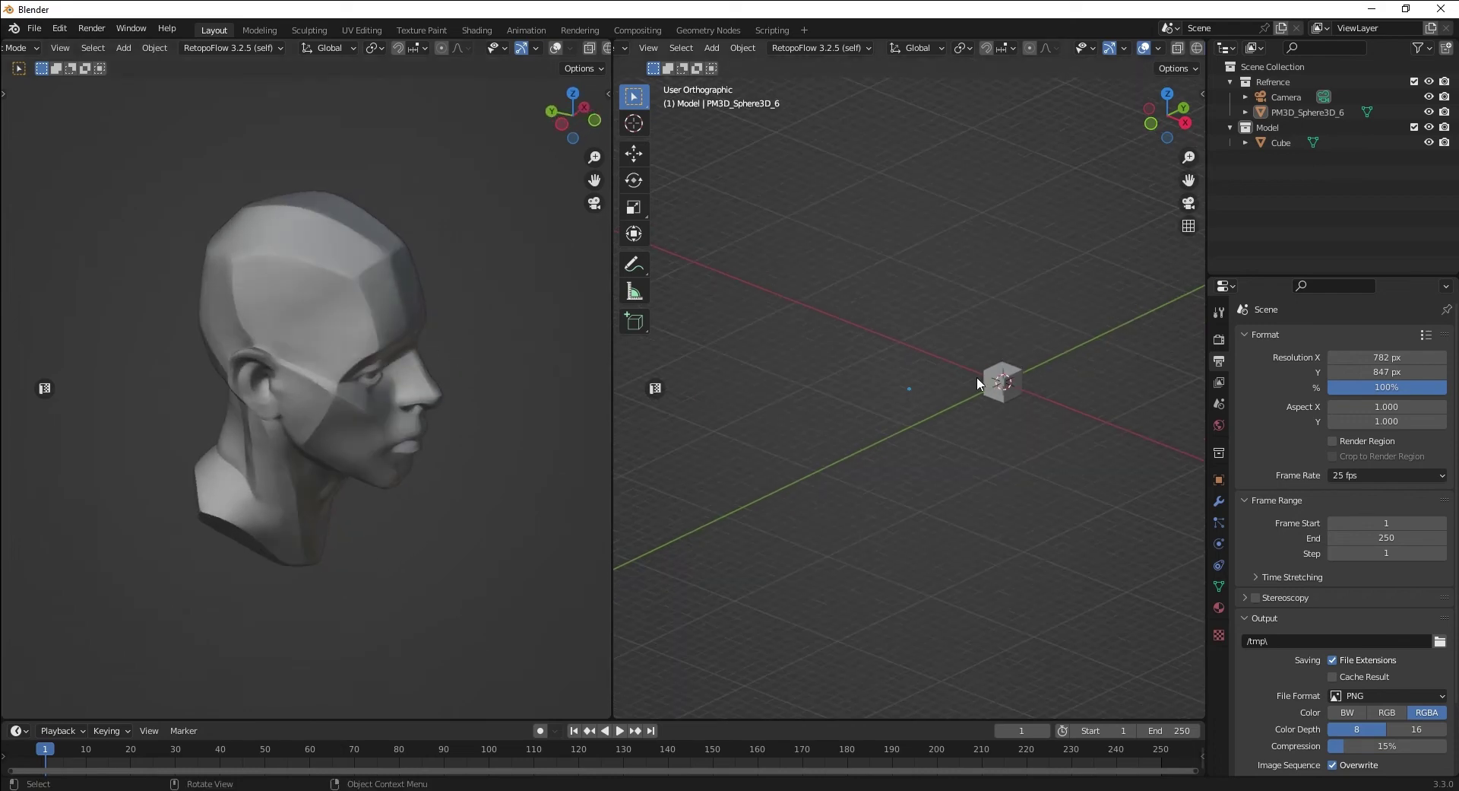
scroll(977, 376, "down", 3)
left_click(1286, 97)
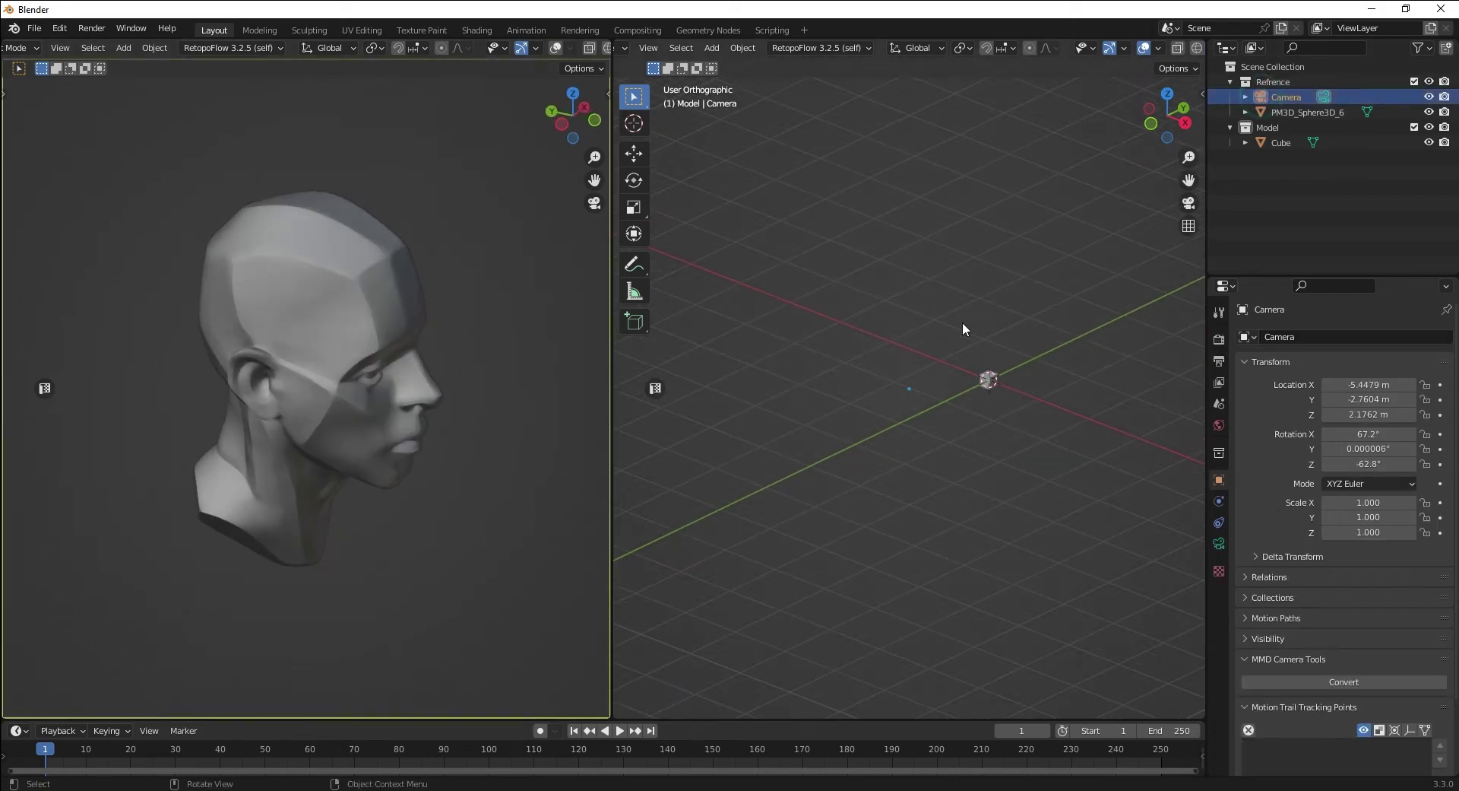
scroll(957, 334, "up", 5)
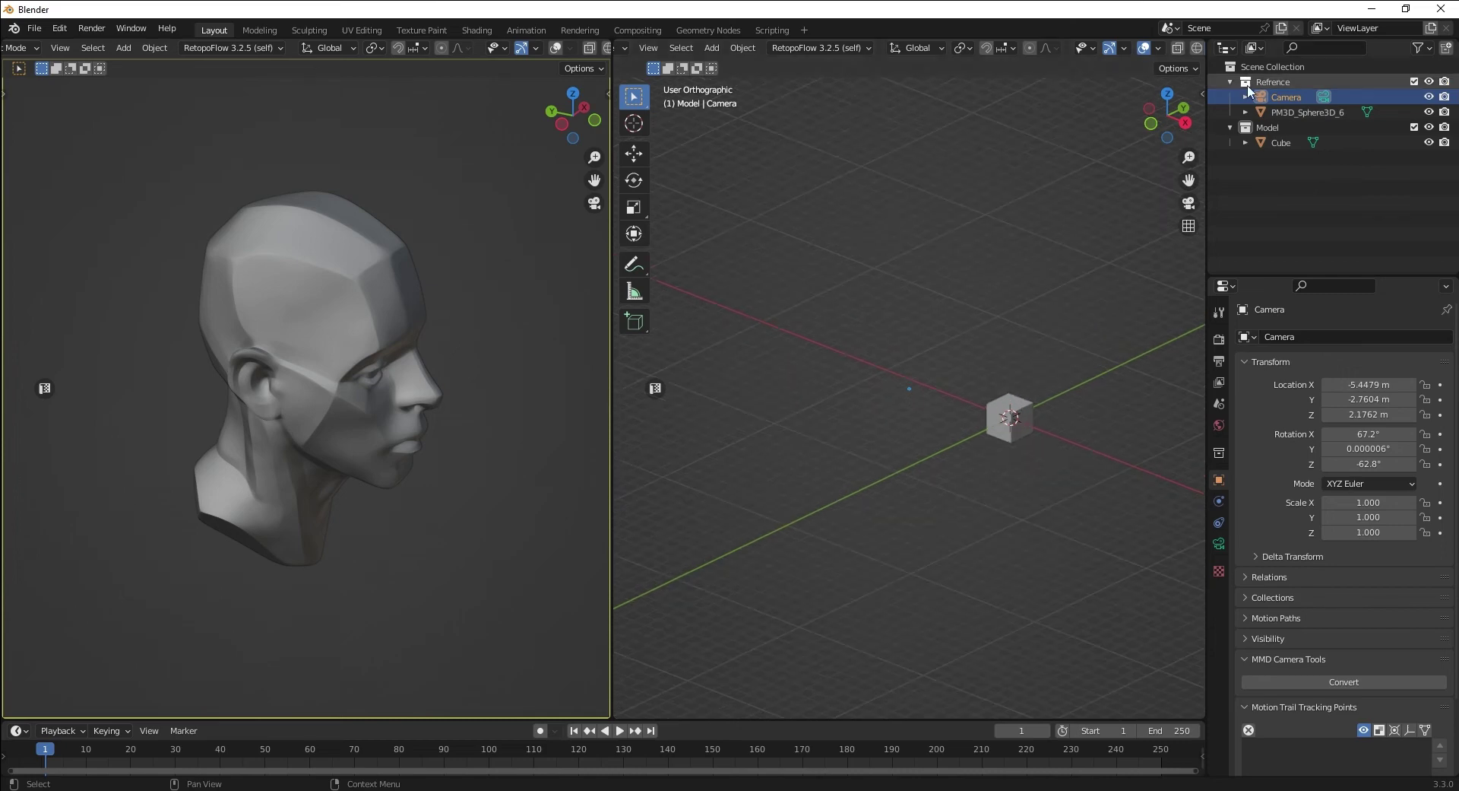
Take the camera out of Refrence and place it in a new collection named Camera
left_click_drag(1283, 101, 1293, 196)
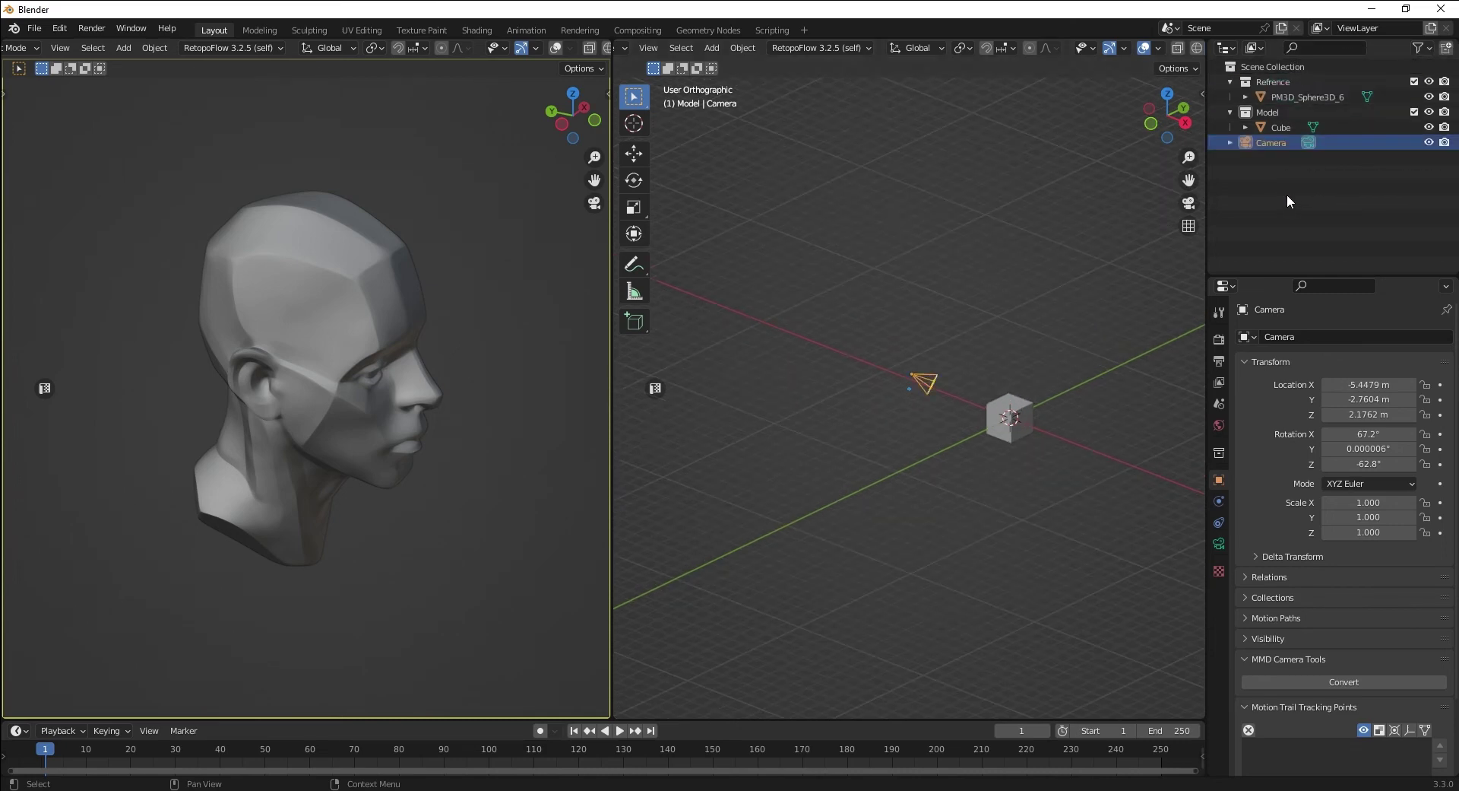
left_click_drag(1280, 144, 1276, 217)
right_click(1271, 179)
left_click(1266, 176)
left_click(1277, 143)
double_click(1277, 142)
type("Camera")
key("Return")
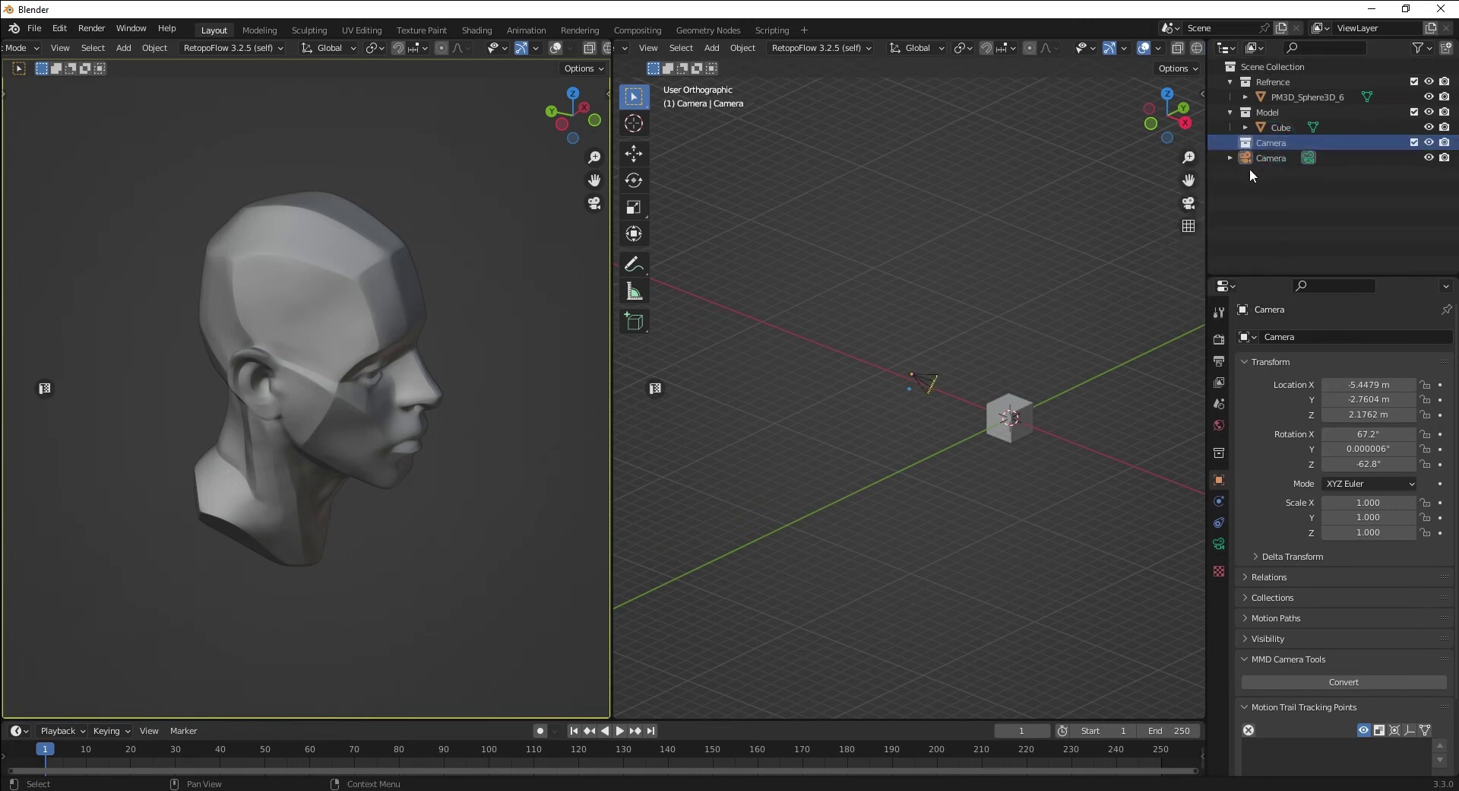
left_click_drag(1262, 159, 1284, 139)
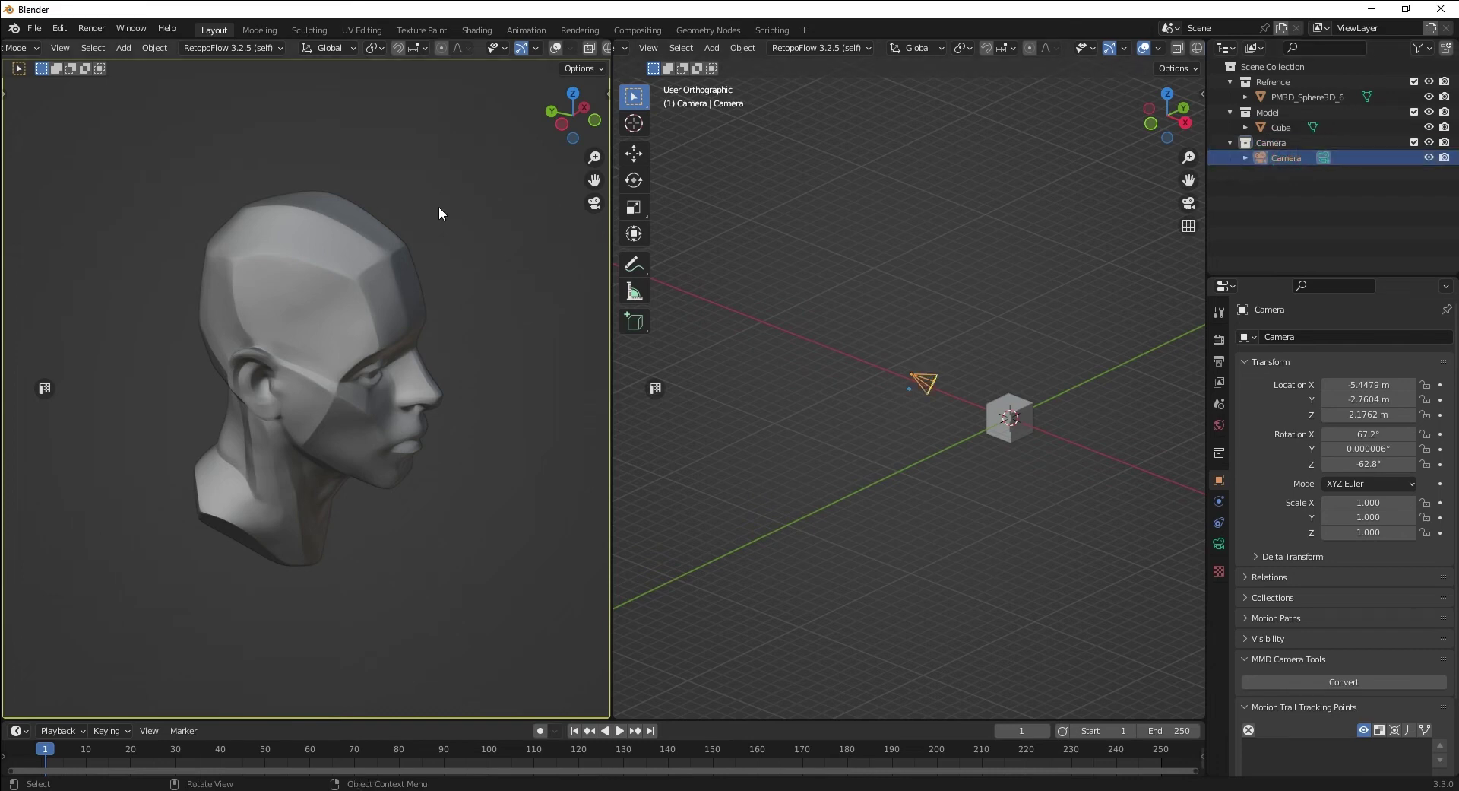
left_click(607, 94)
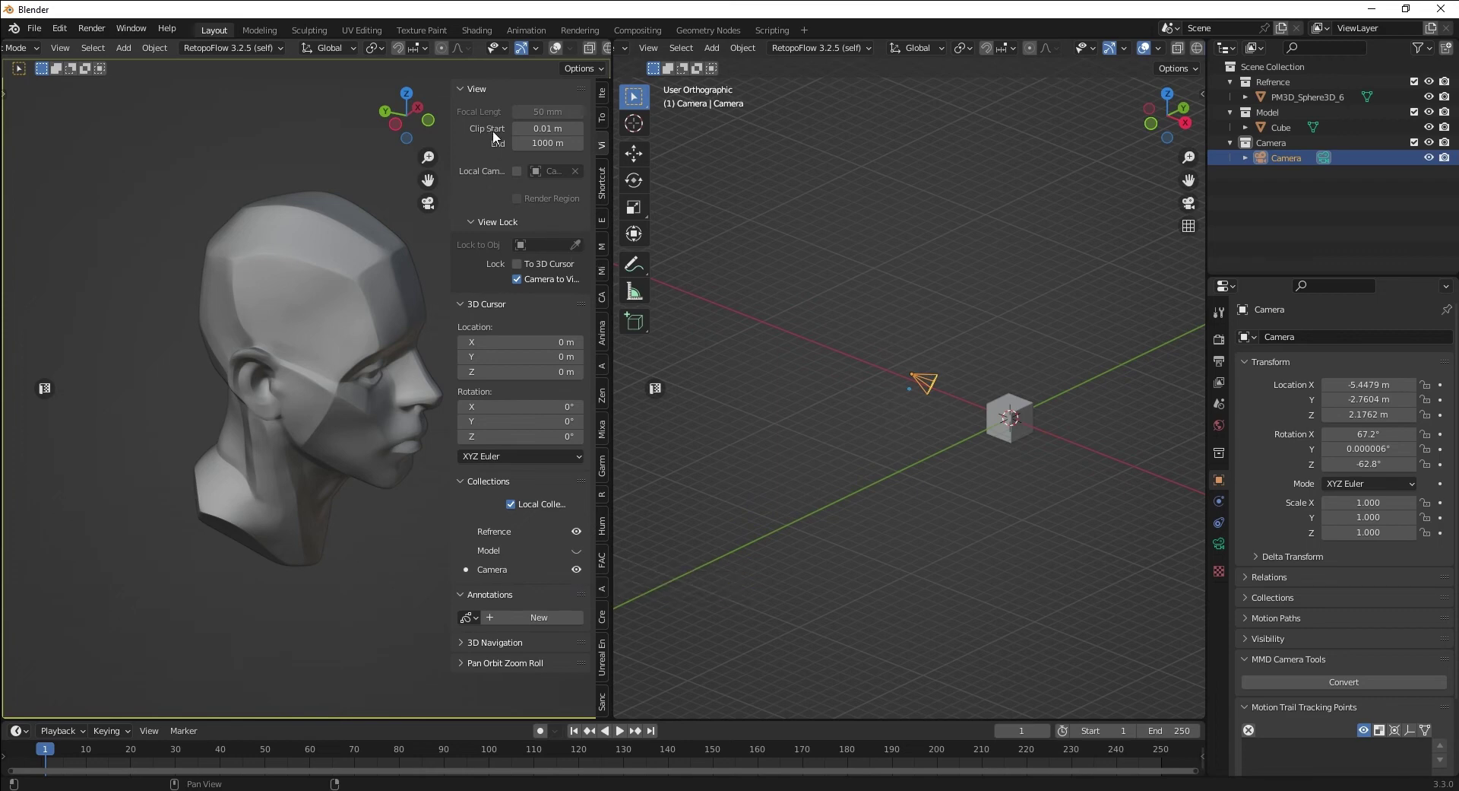
Deselect the camera and orbit it around the head to a higher angle in the left view
key("n")
left_click(1203, 92)
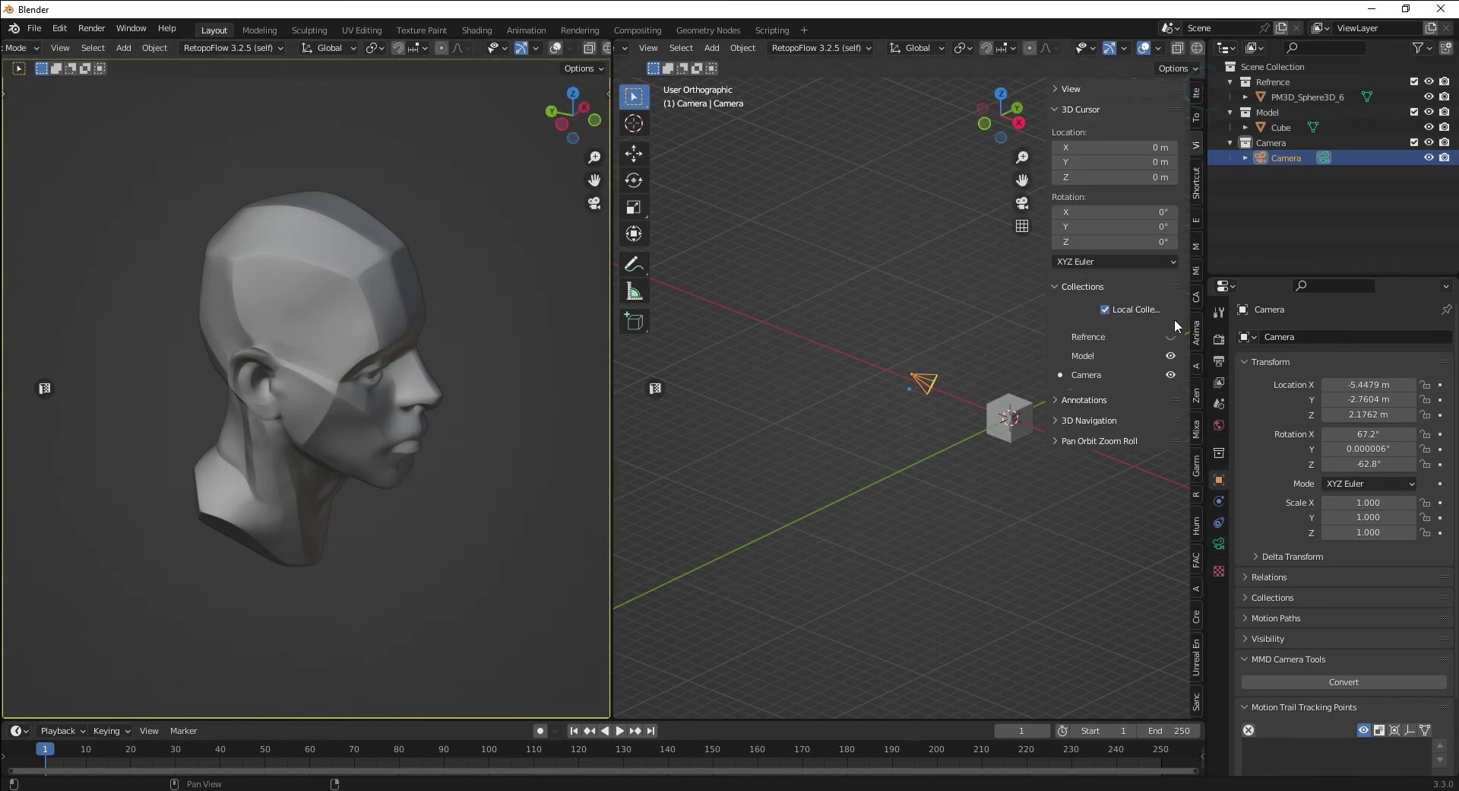
key("n")
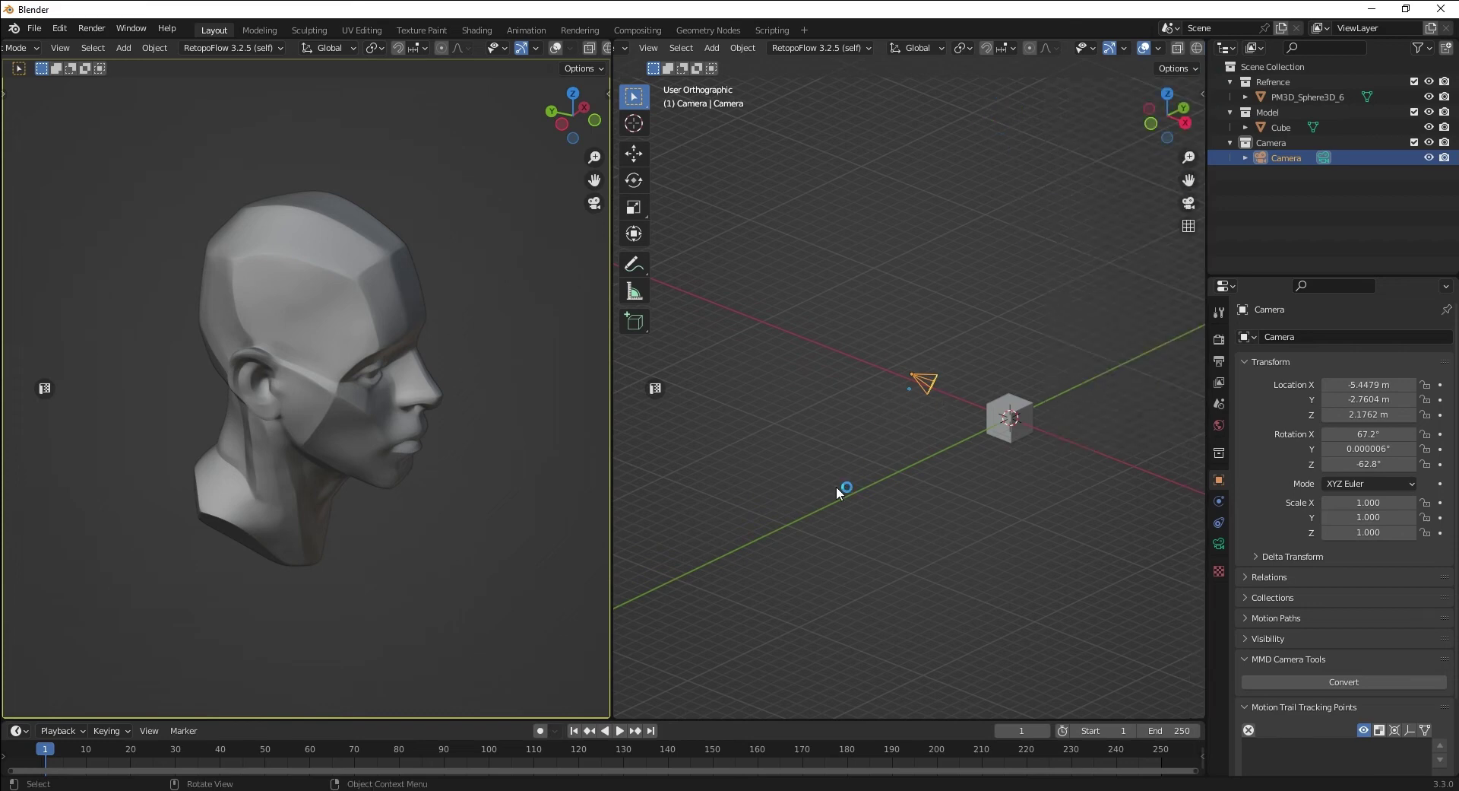
left_click(842, 480)
middle_click_drag(461, 381, 335, 380)
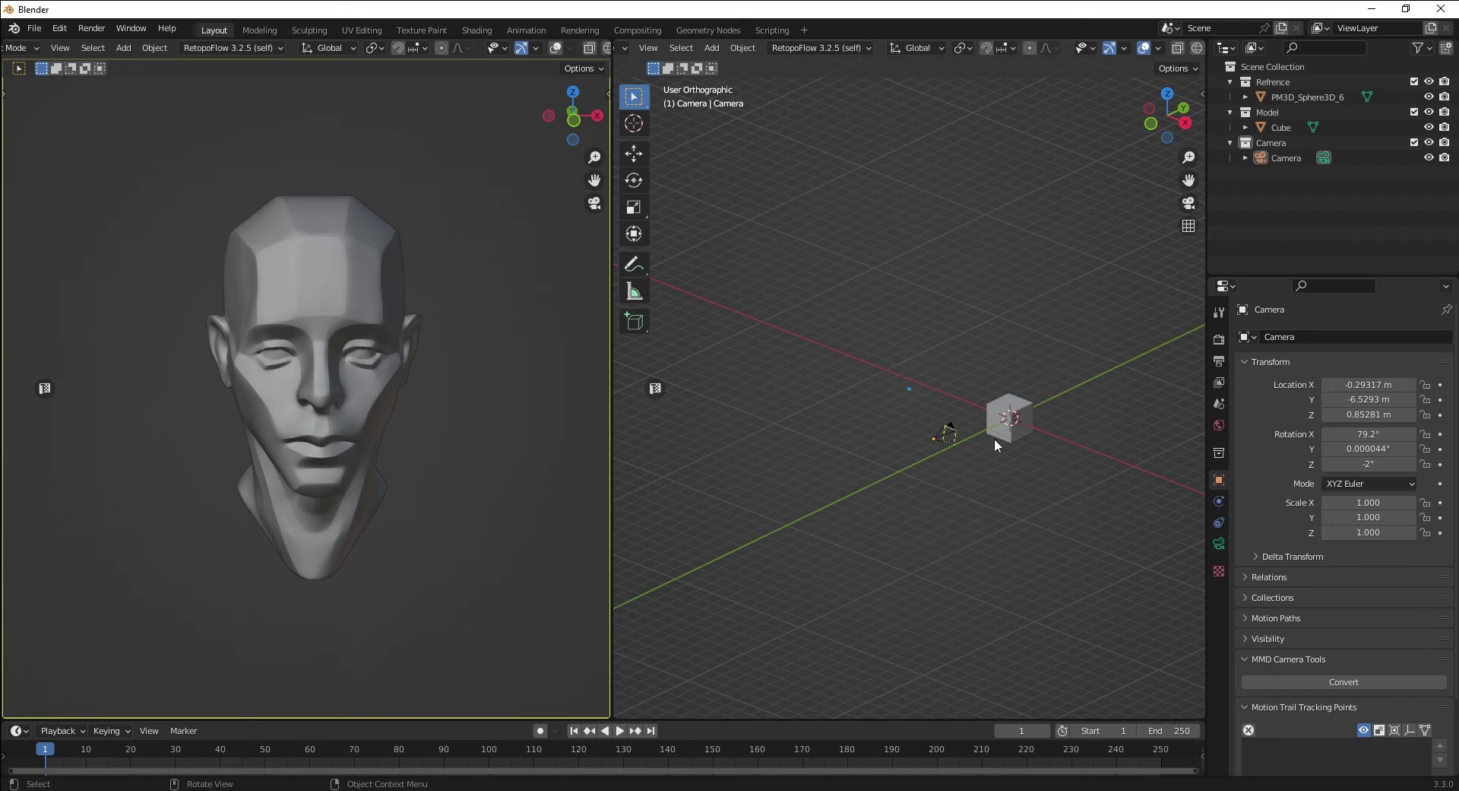
middle_click_drag(532, 357, 197, 476)
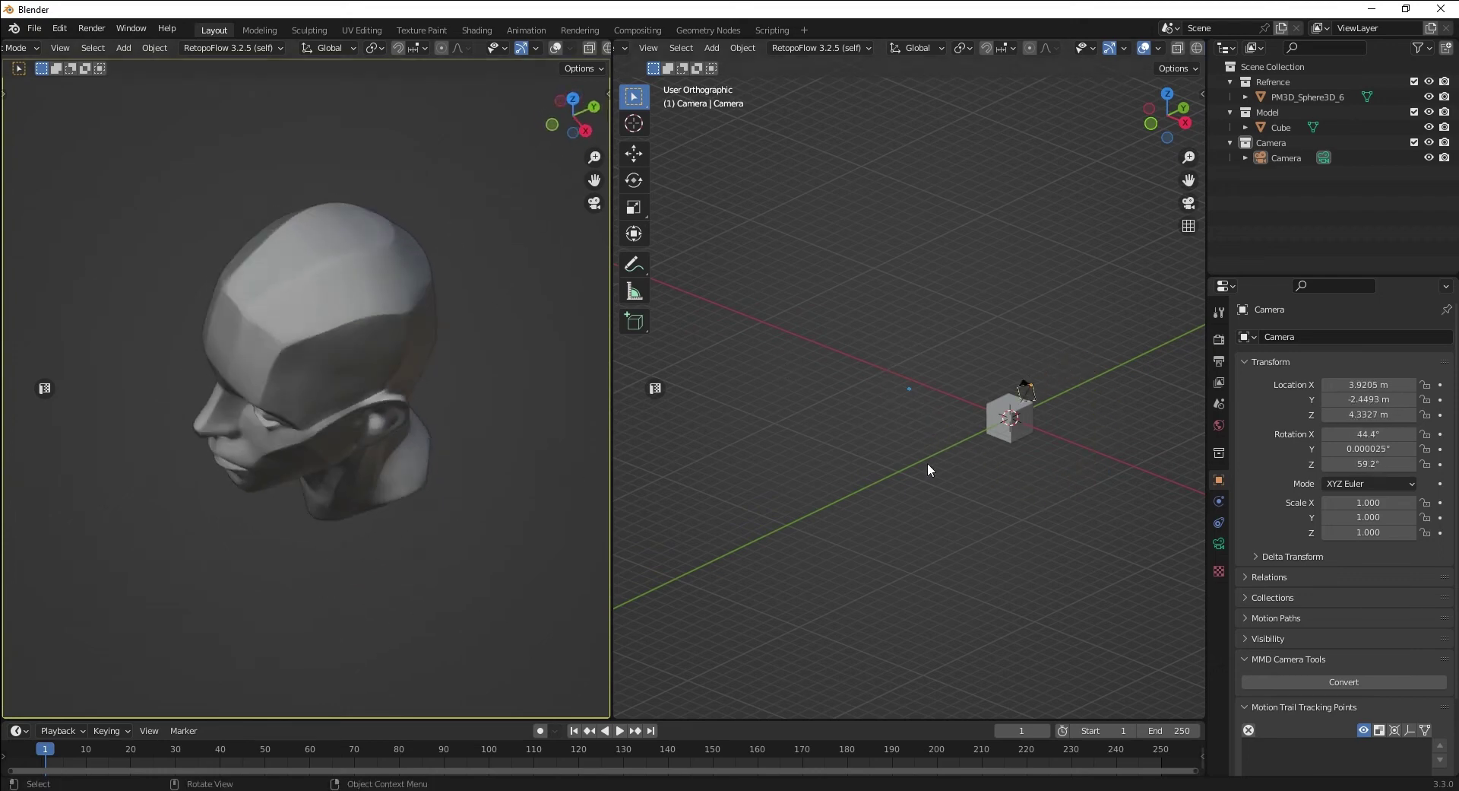
Look through the camera in the right view, checking the front orthographic view along the way
key("KP_0")
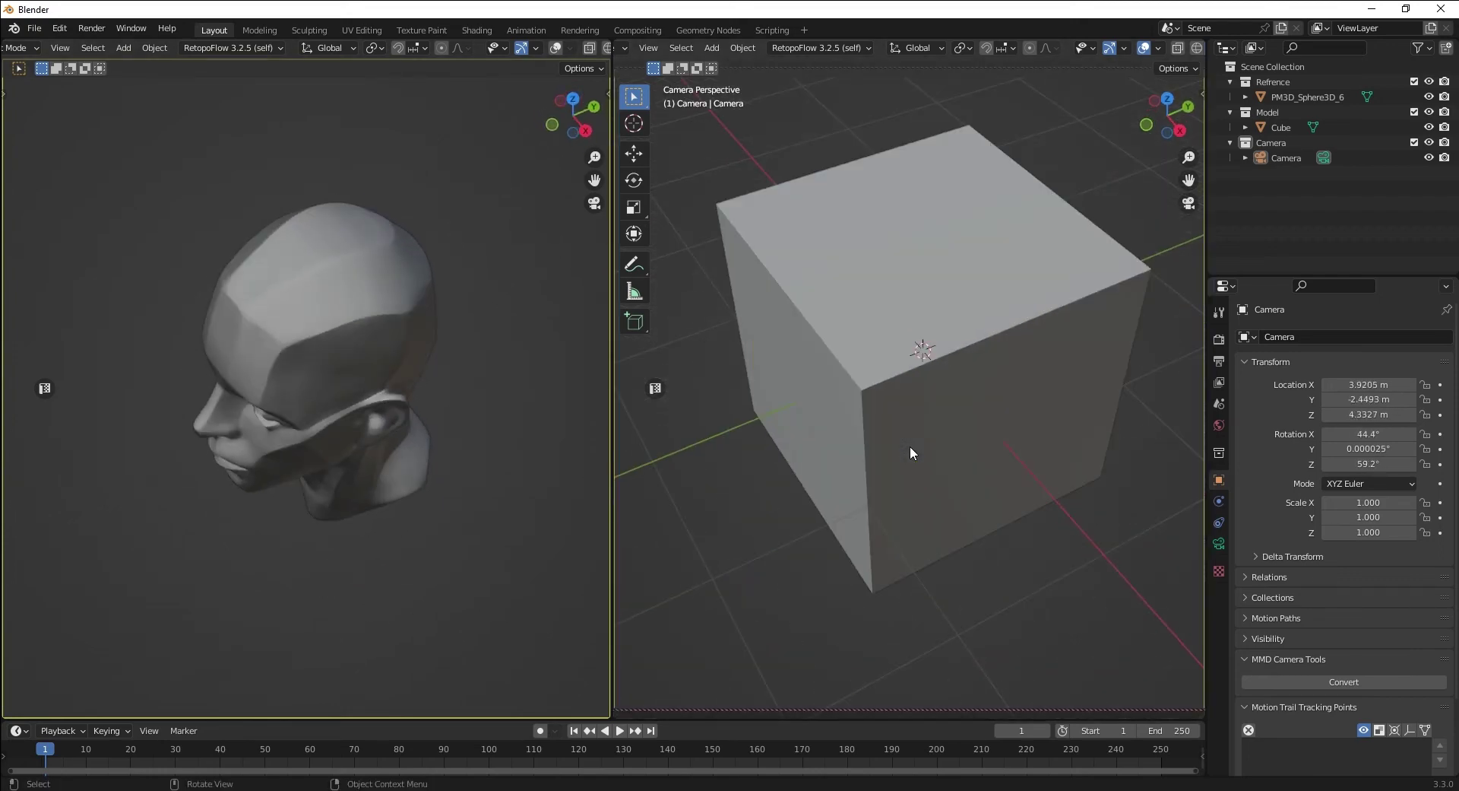
middle_click_drag(936, 418, 1052, 405)
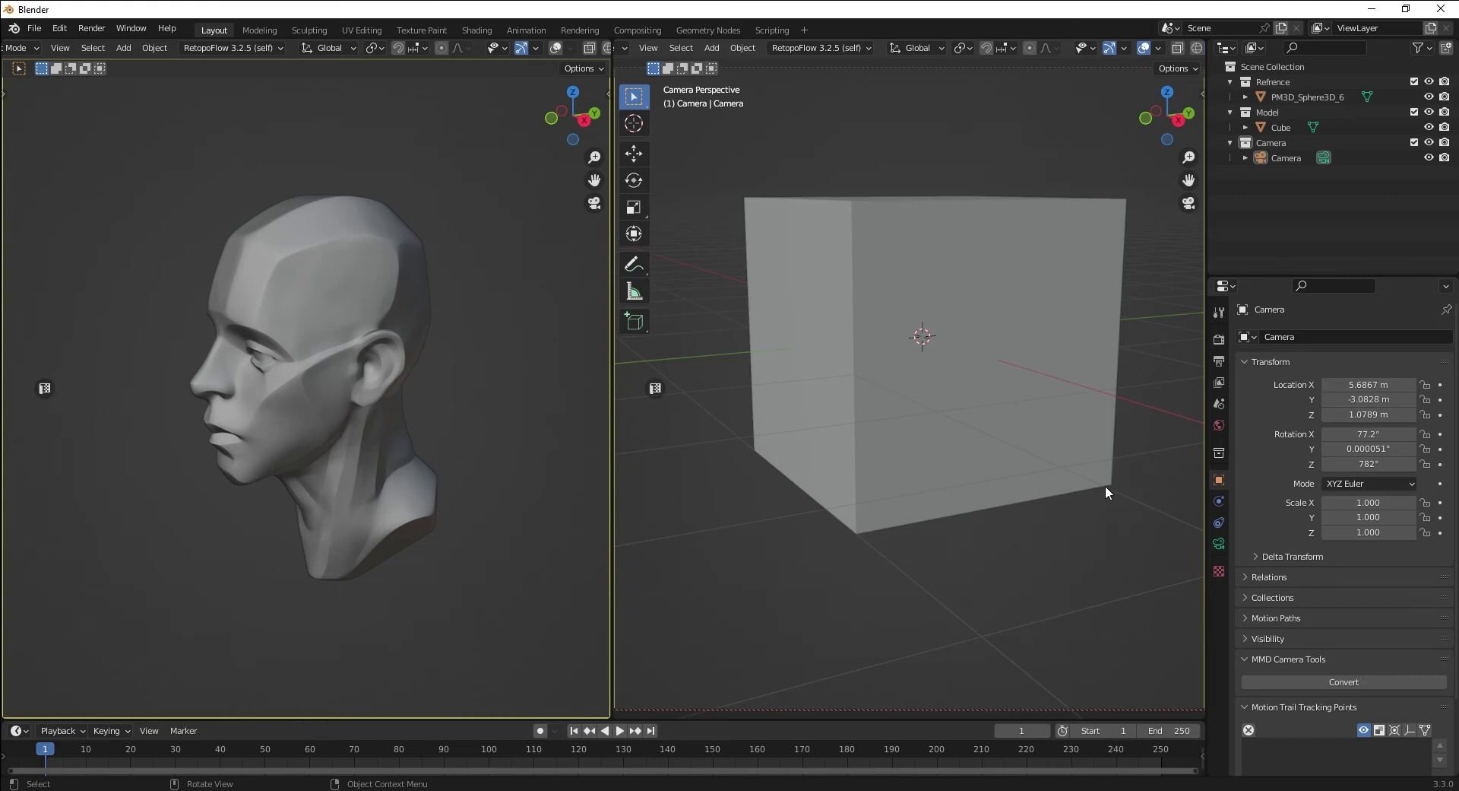
key("KP_1")
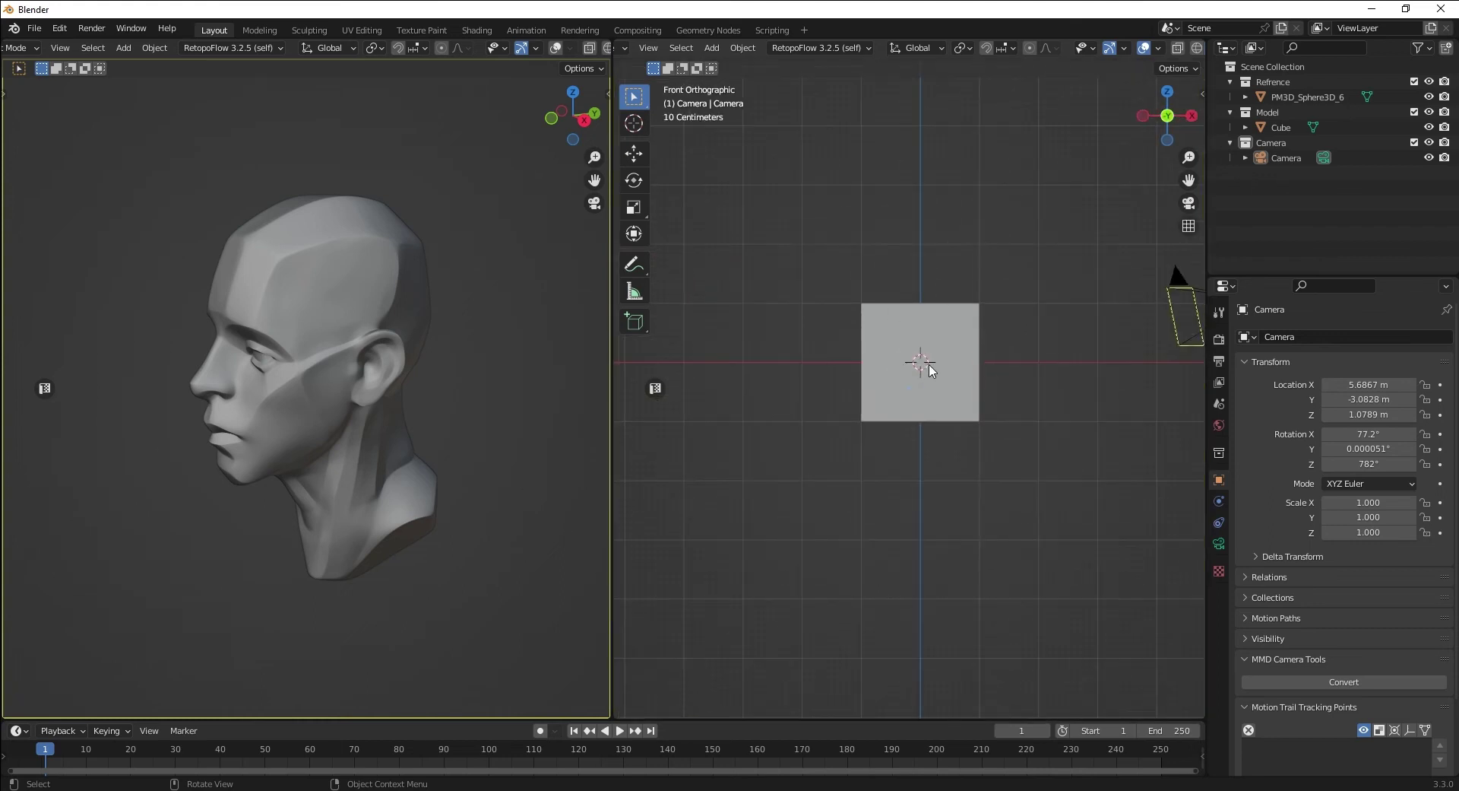
middle_click_drag(843, 311, 898, 258)
scroll(900, 260, "down", 1)
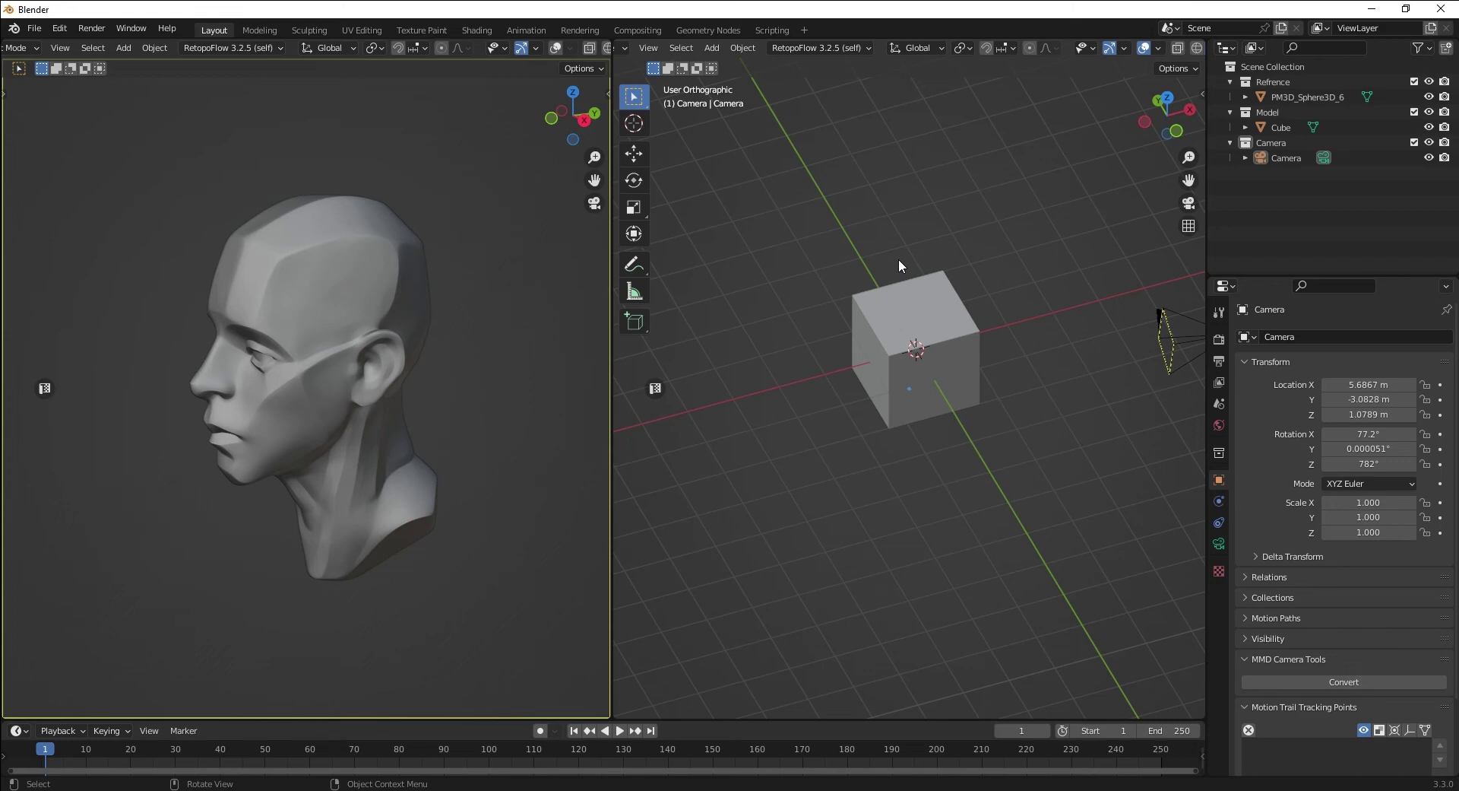
key("KP_0")
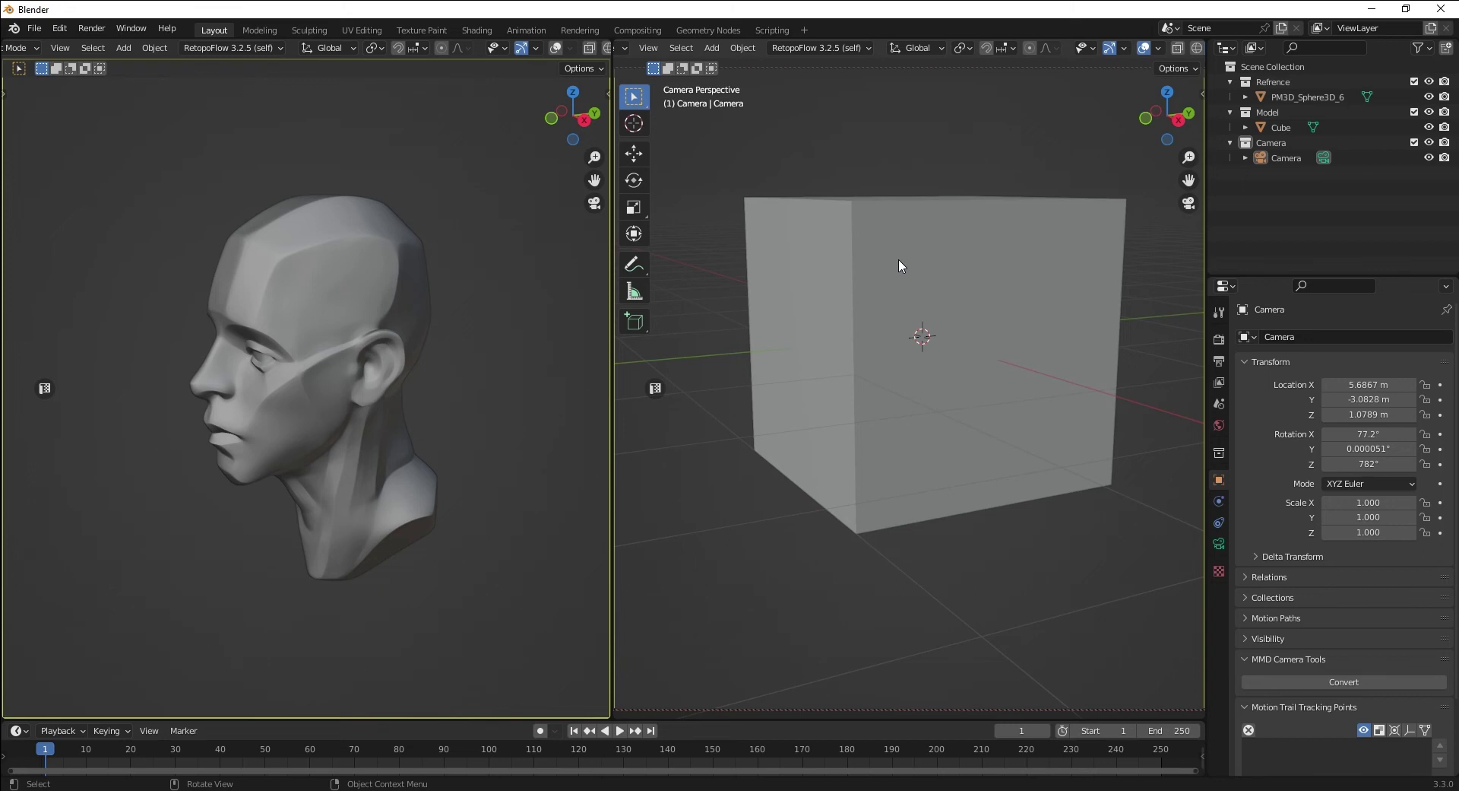
Select the Cube and orbit the shared camera until the cube faces it square-on
left_click(899, 258)
middle_click_drag(769, 287, 908, 318)
scroll(904, 325, "down", 3)
middle_click_drag(1043, 311, 941, 296)
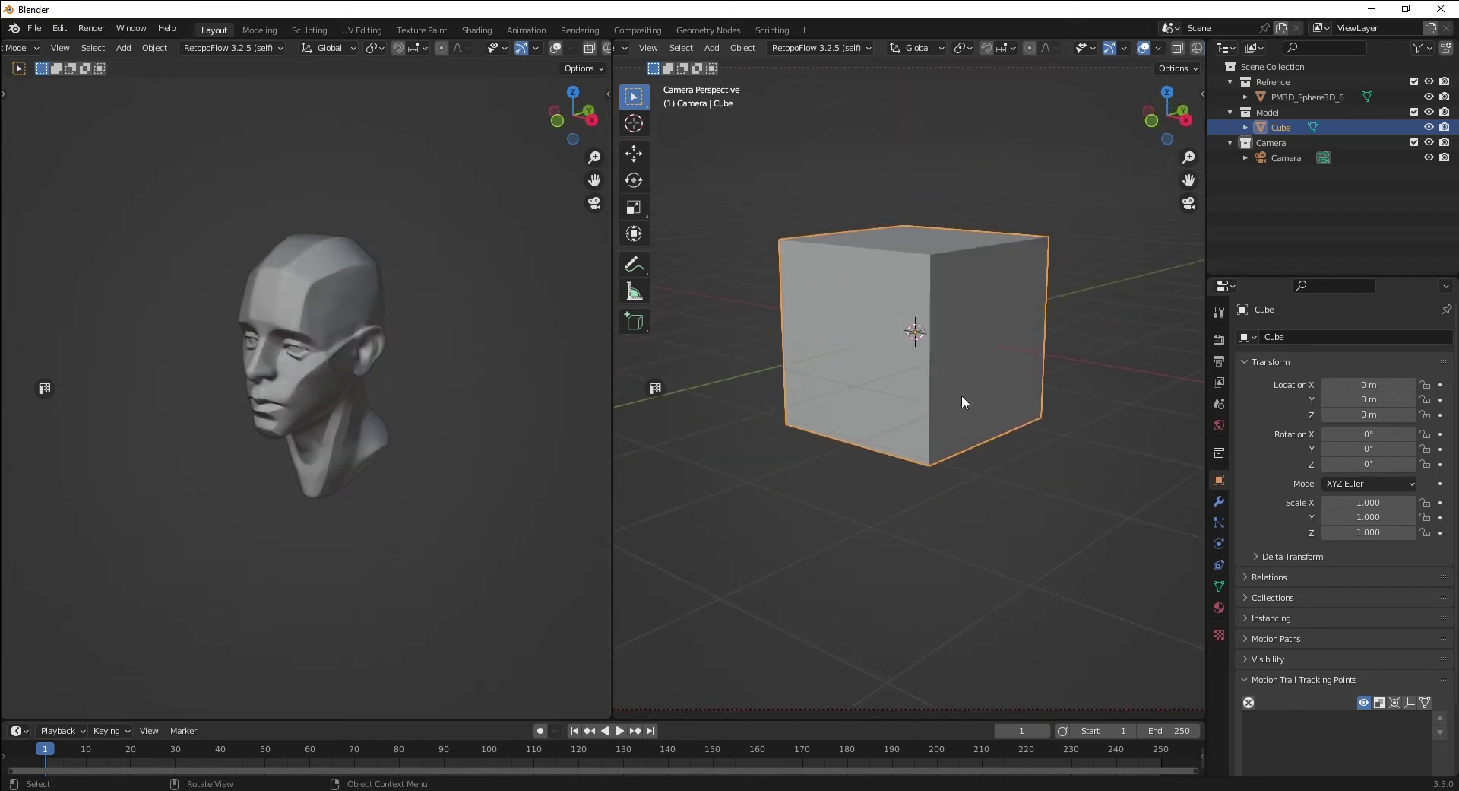
middle_click_drag(963, 402, 898, 372)
middle_click_drag(1084, 369, 1160, 377)
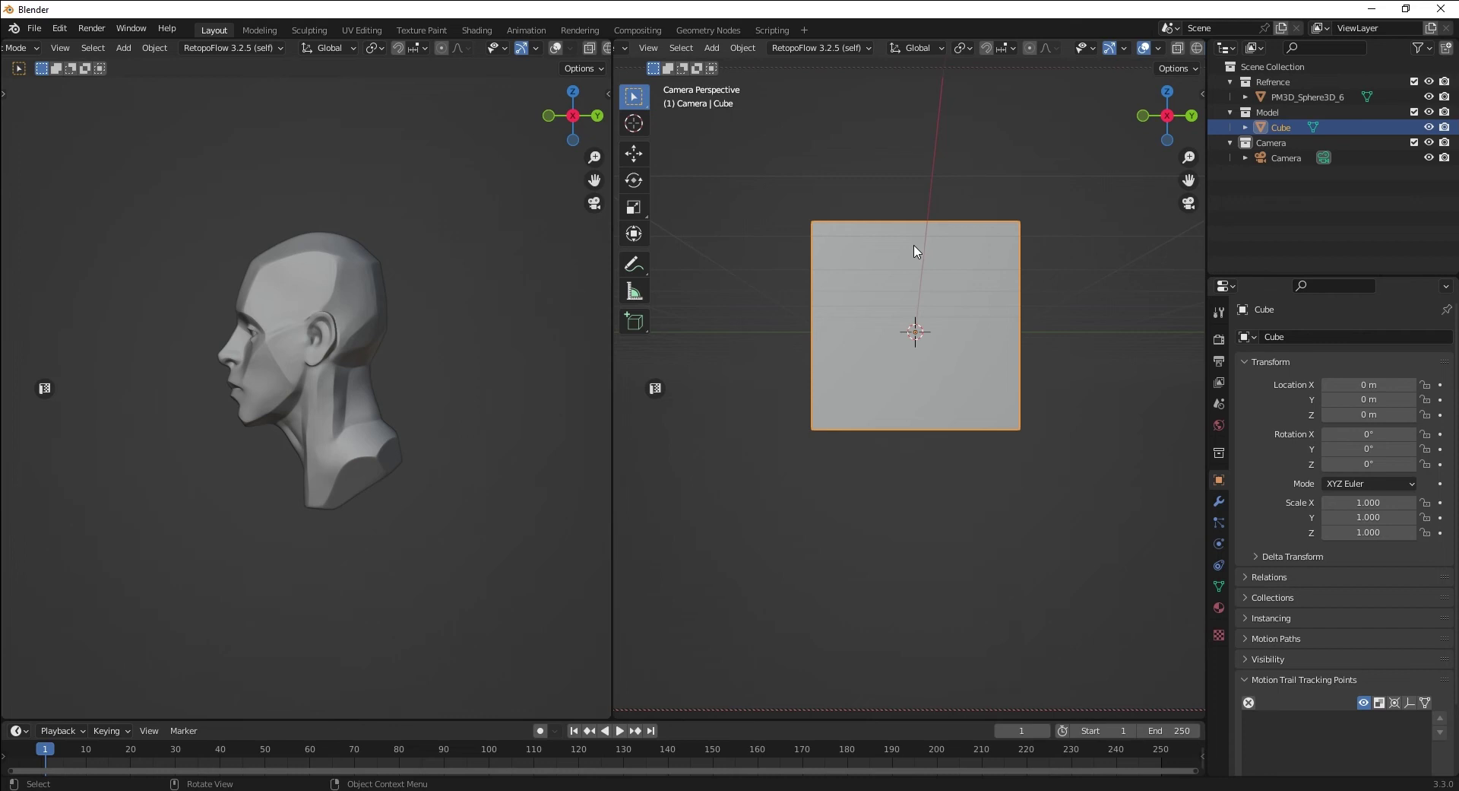
middle_click_drag(795, 296, 951, 305)
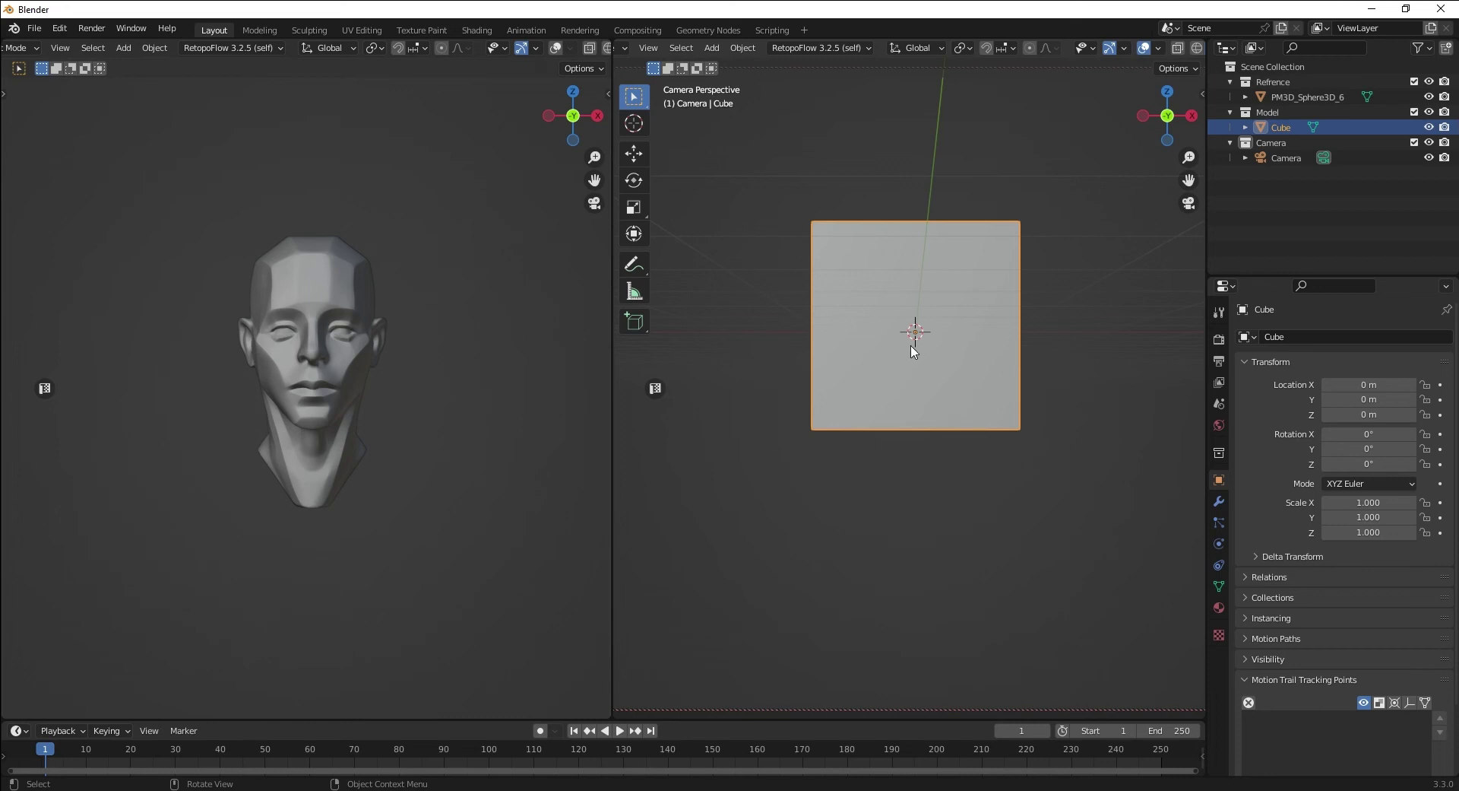
middle_click_drag(1085, 368, 1067, 390)
middle_click_drag(828, 273, 1031, 446, "alt")
Check the back orthographic view, return to the camera, and pan so subjects sit lower
scroll(1031, 445, "down", 1)
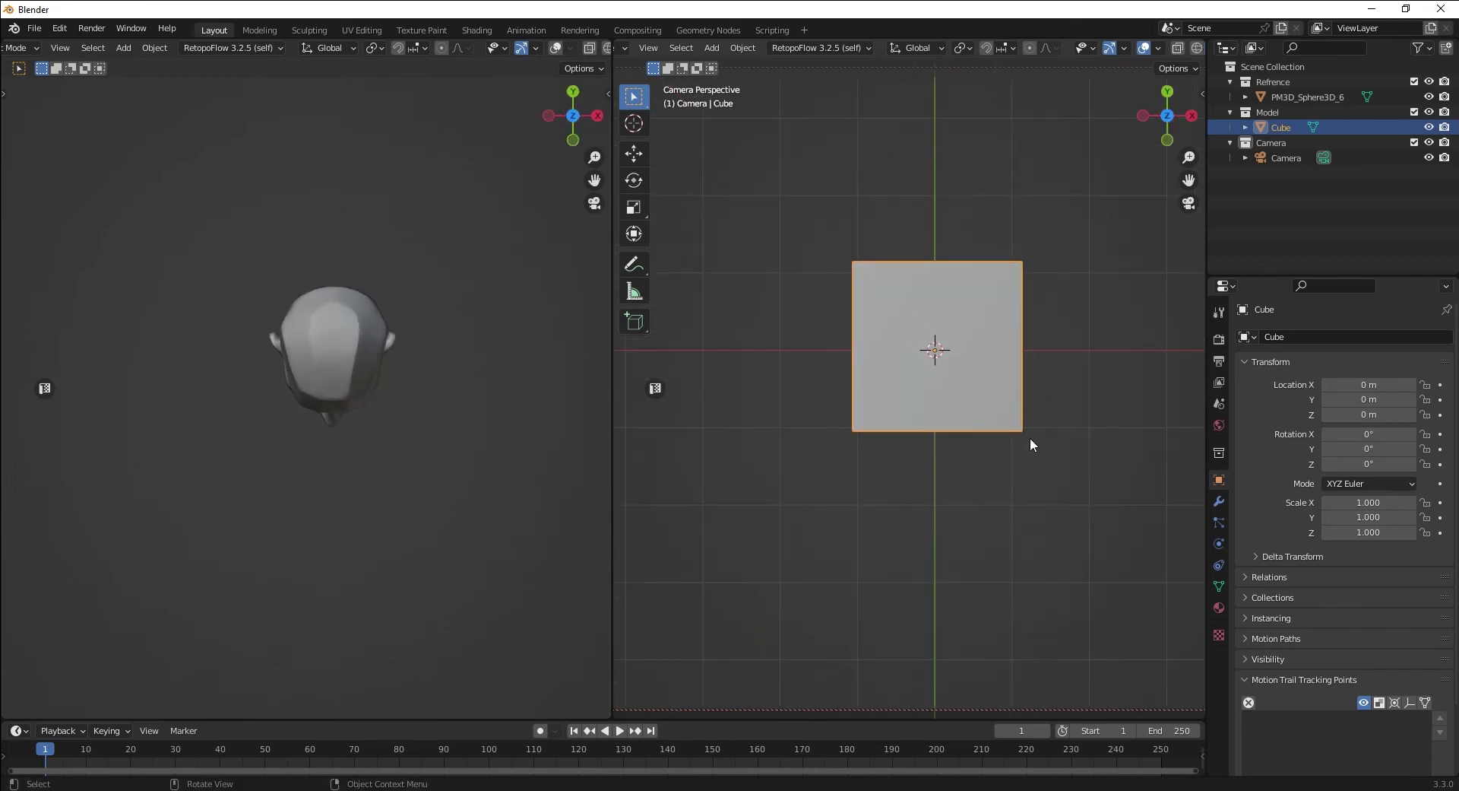
scroll(1031, 444, "up", 4)
key("ctrl+KP_1")
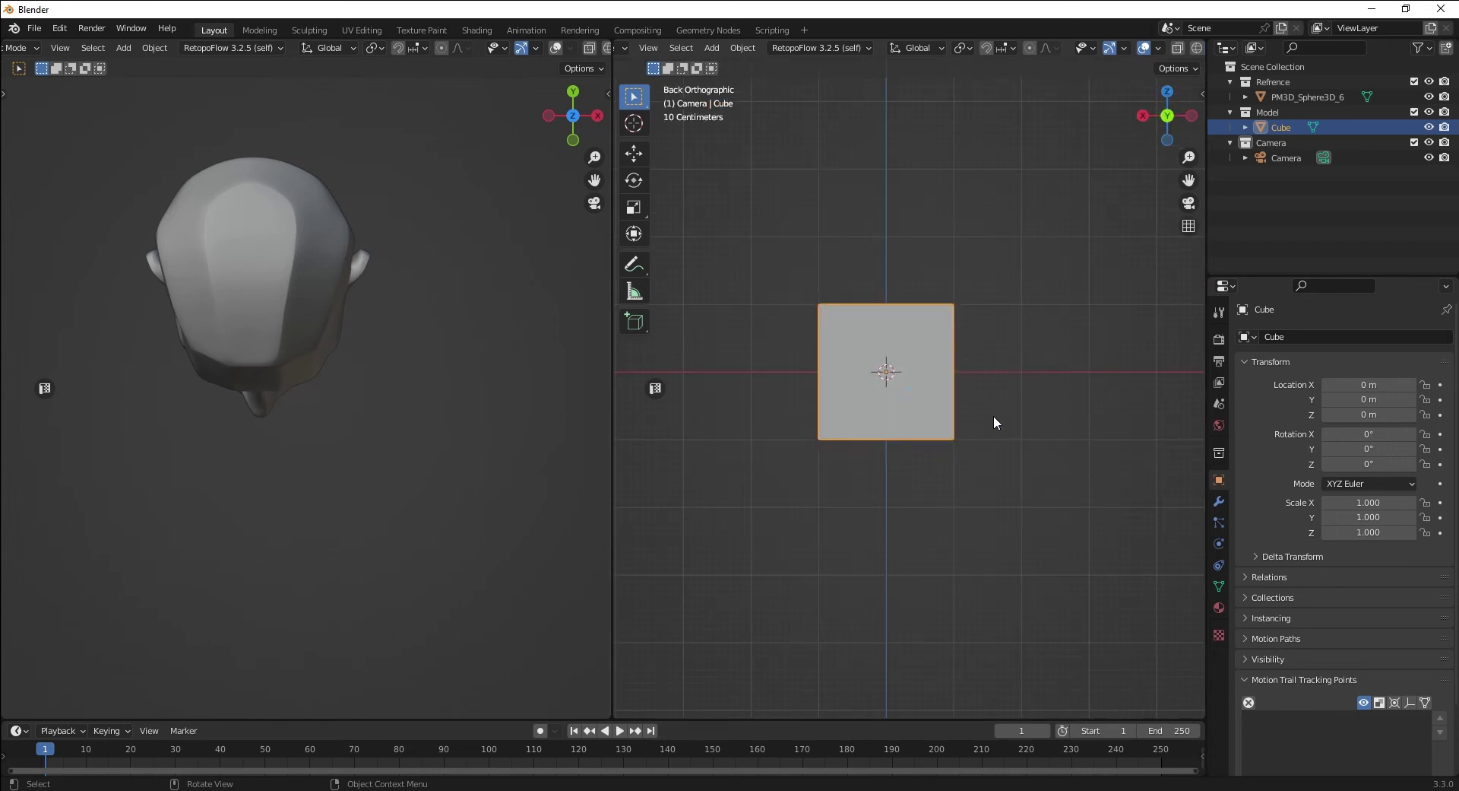
key("KP_0")
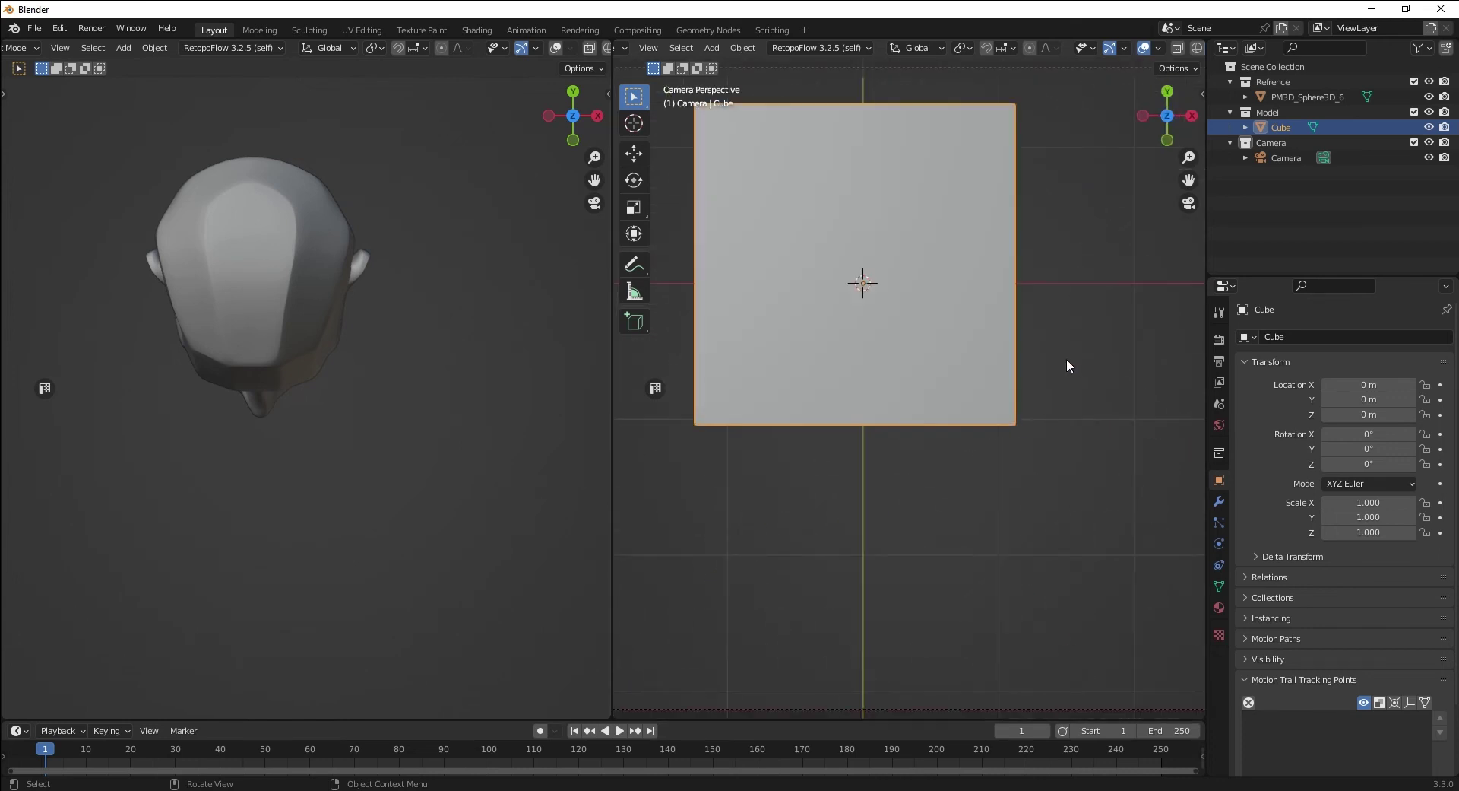
scroll(1075, 350, "down", 2)
scroll(1075, 350, "up", 1)
middle_click_drag(1075, 350, 1043, 190)
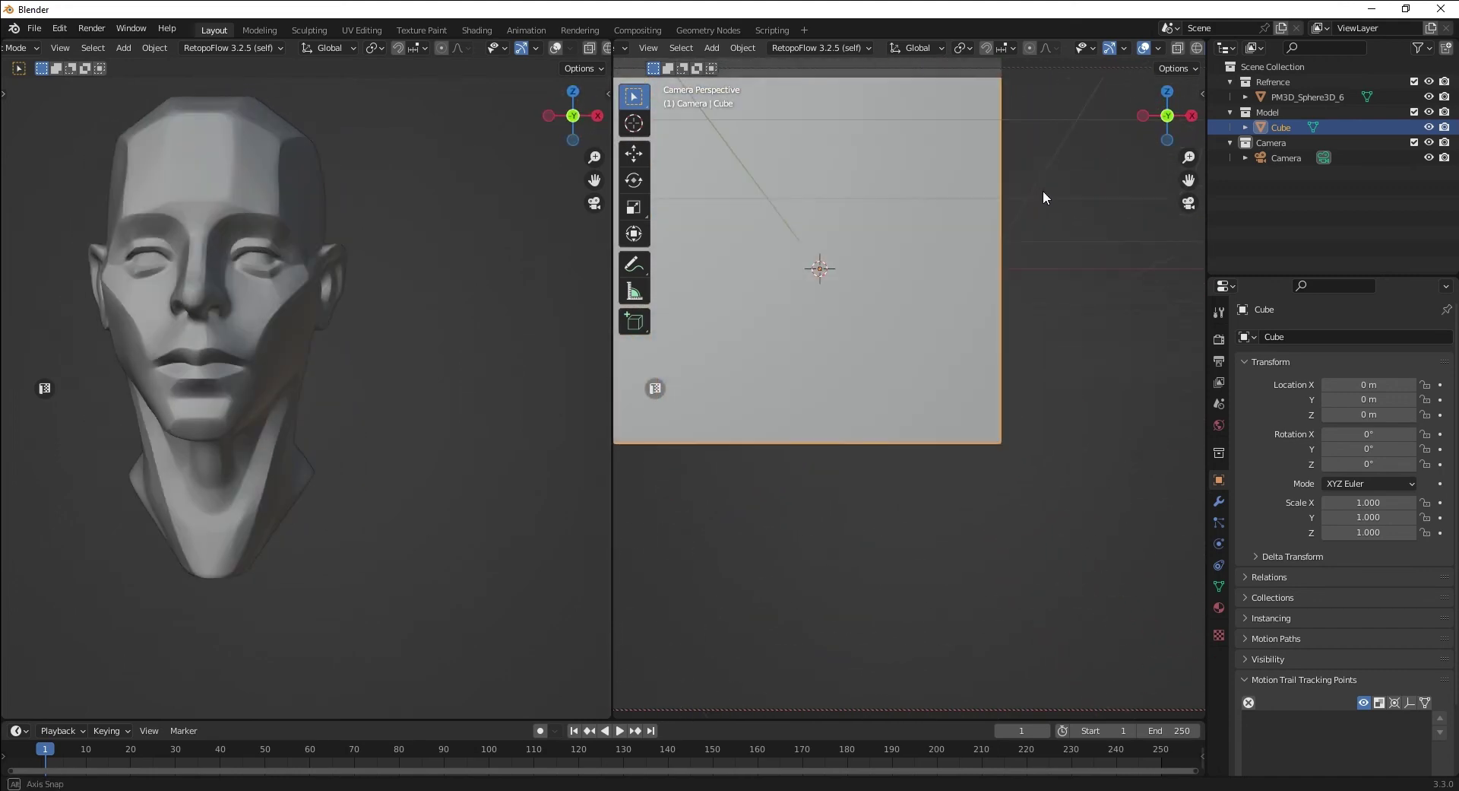
middle_click_drag(870, 218, 928, 403, "shift")
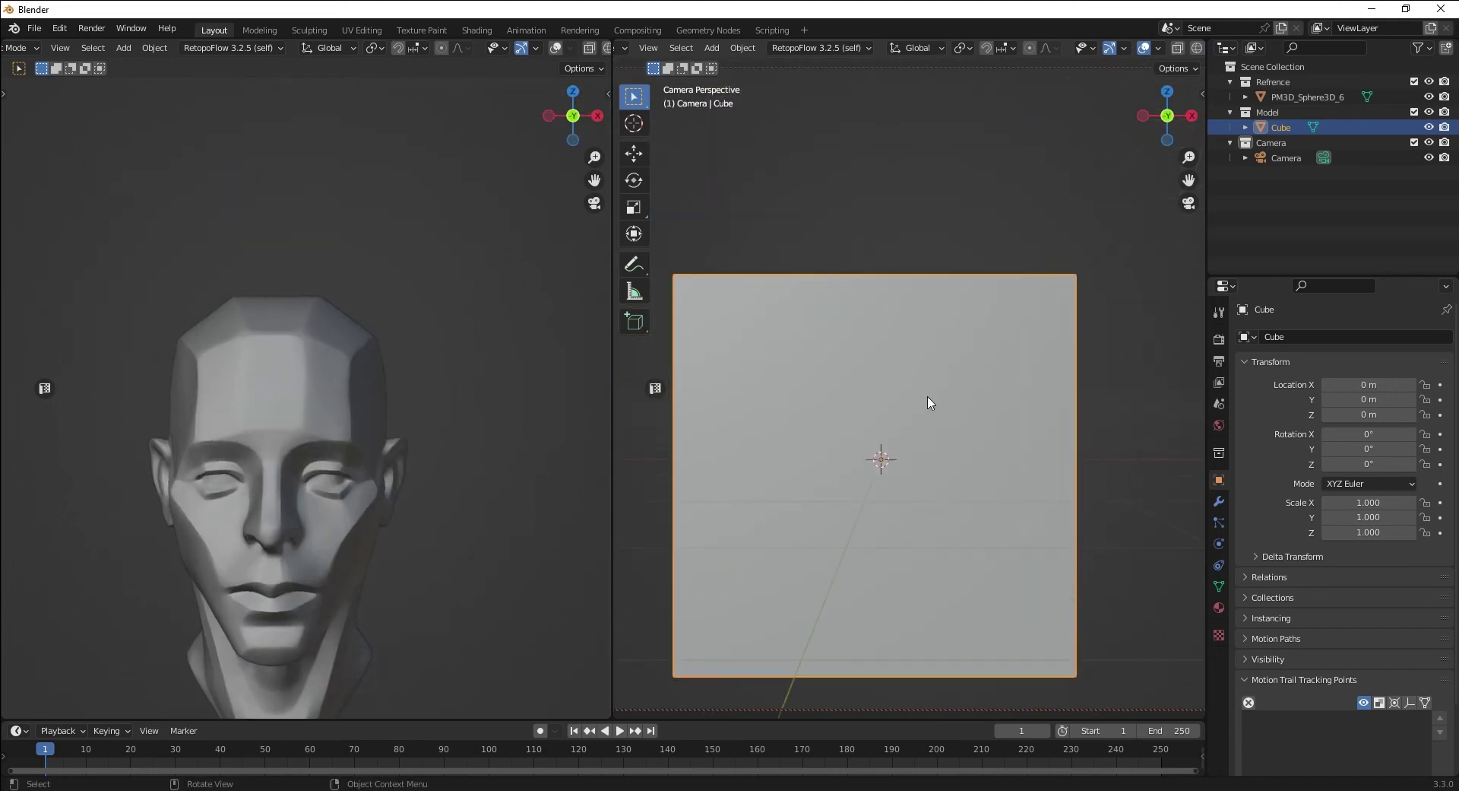
Select the camera and set its lens Focal Length to 90 mm
left_click(1288, 158)
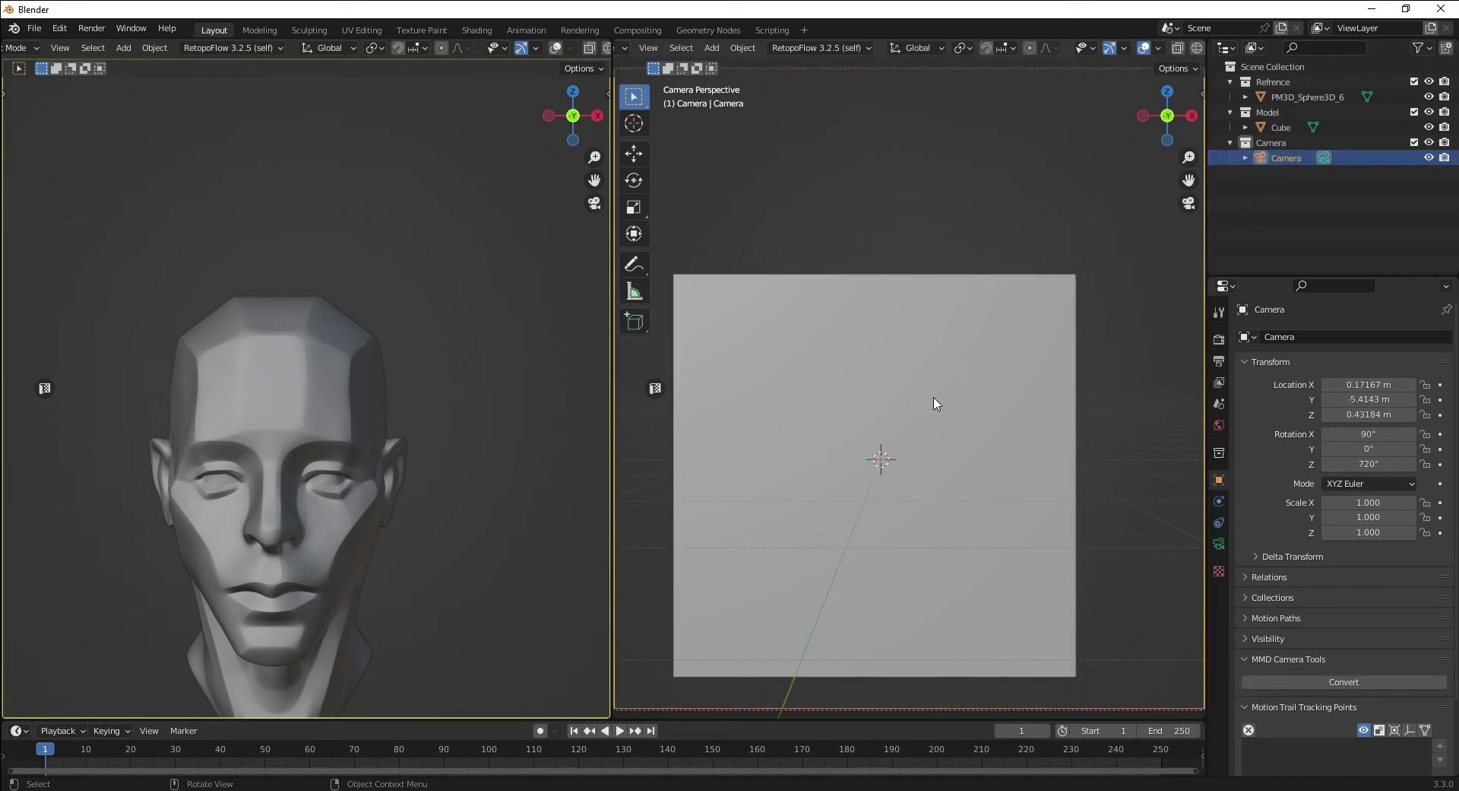
left_click(1219, 543)
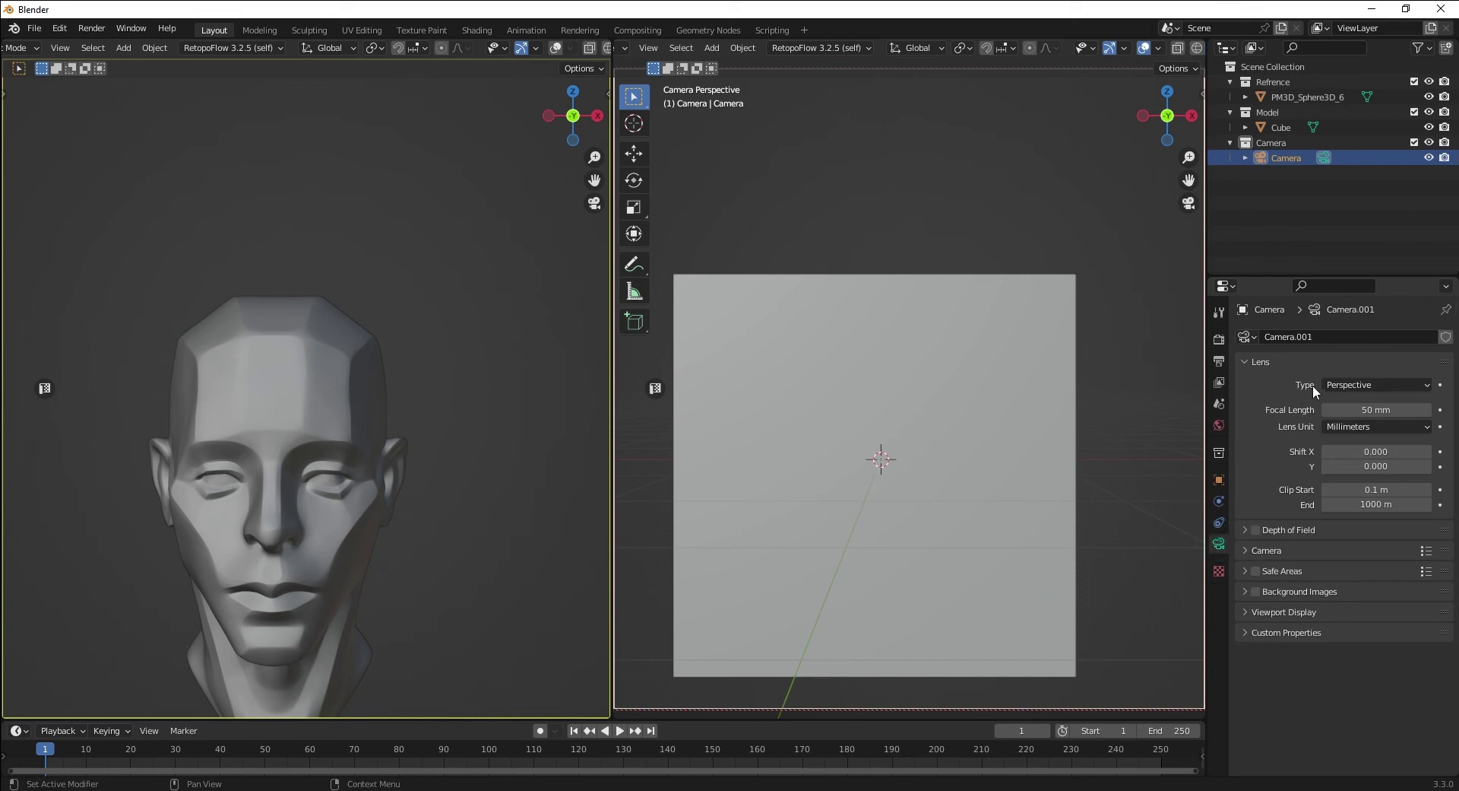
left_click(1366, 409)
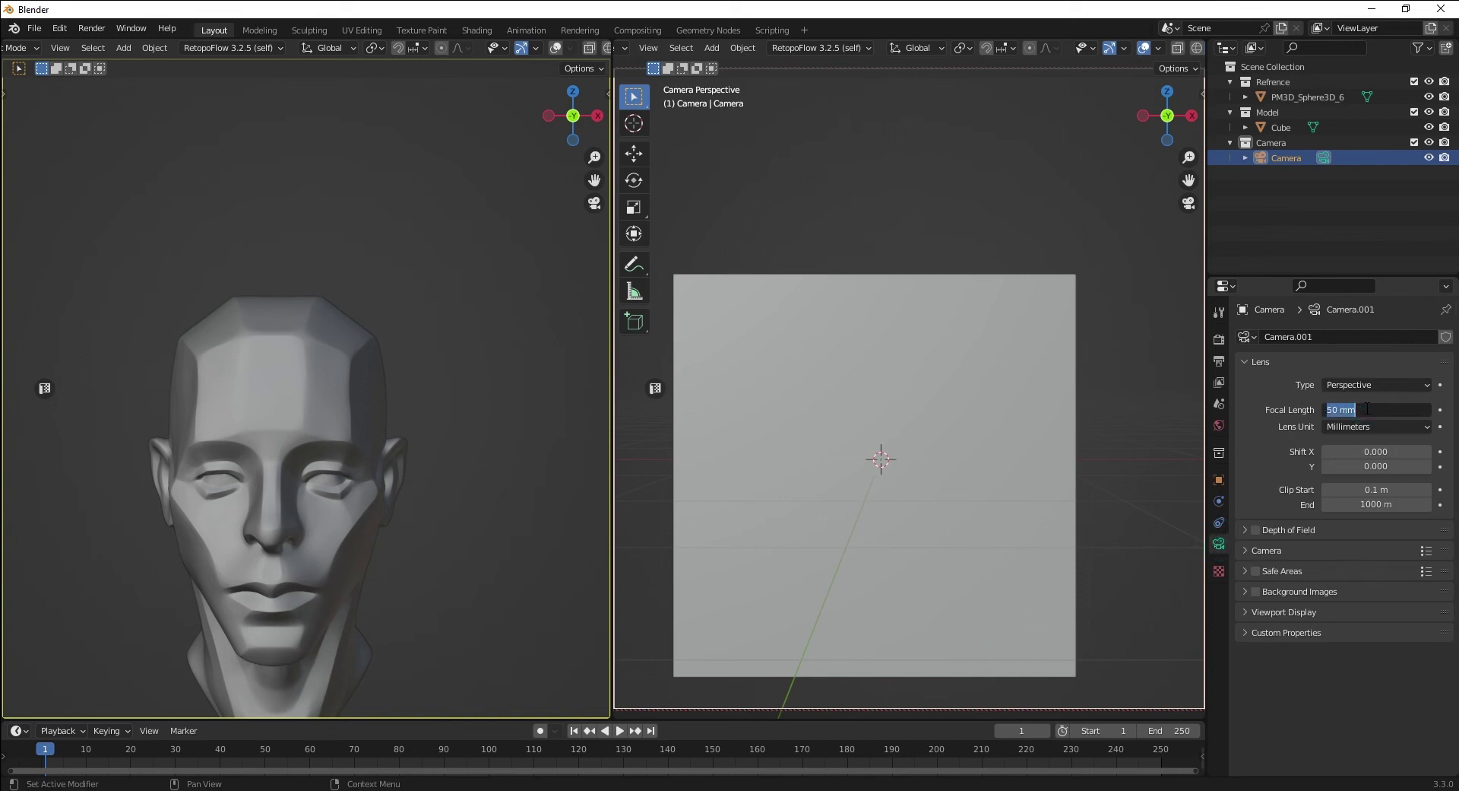
type("90")
key("Return")
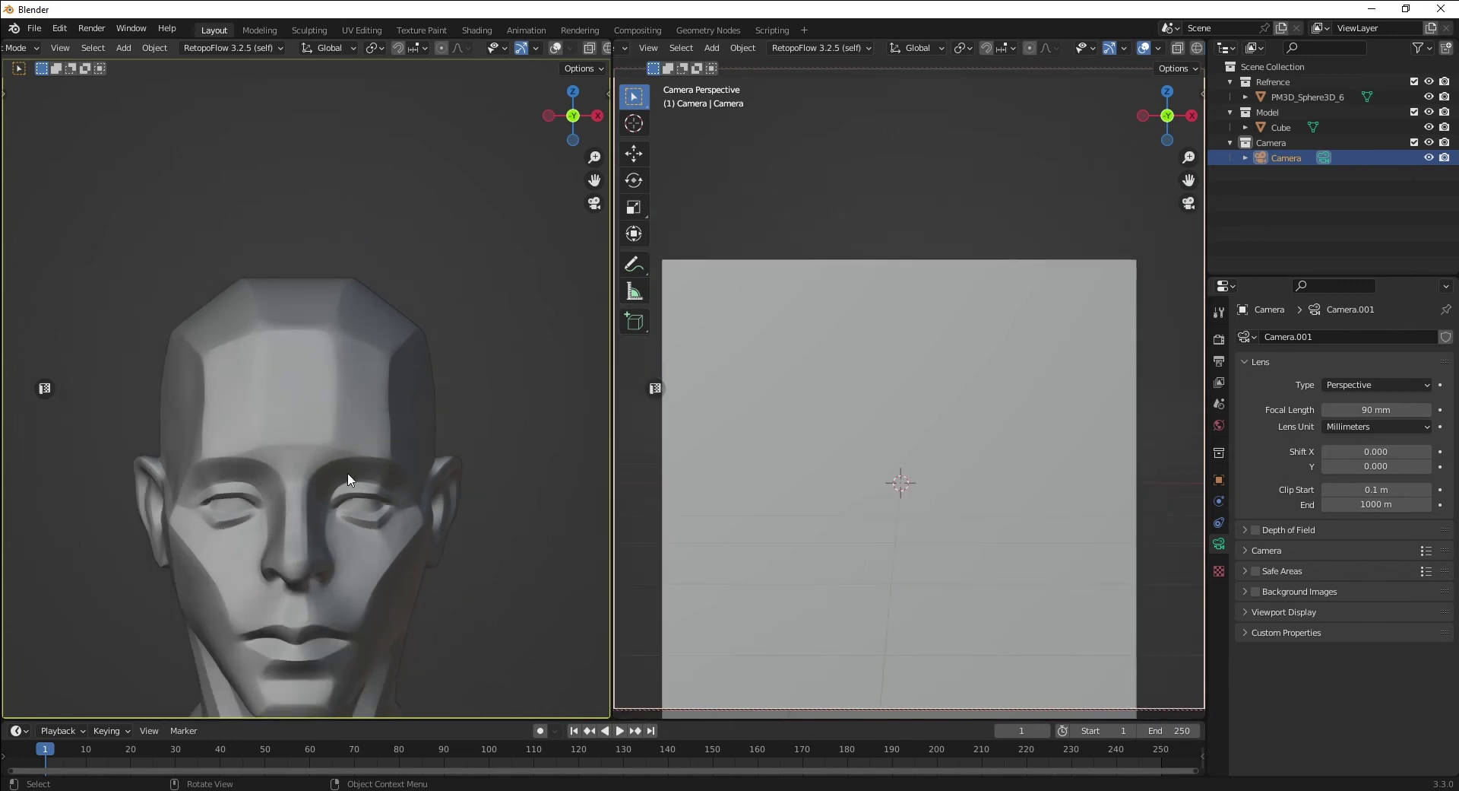
scroll(348, 482, "down", 2)
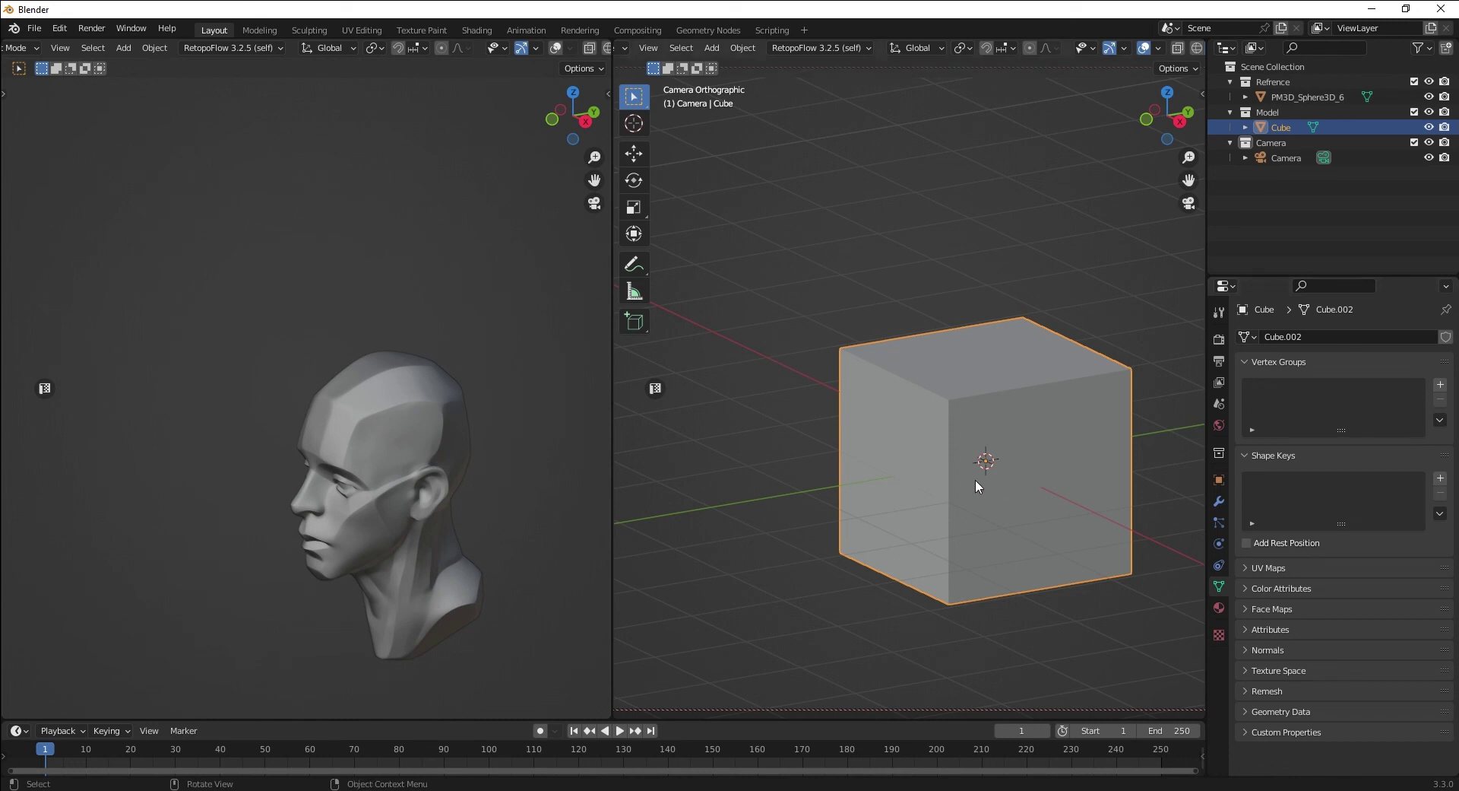
Show the Selectable toggles in the Outliner and make the Camera collection unselectable
left_click(1418, 47)
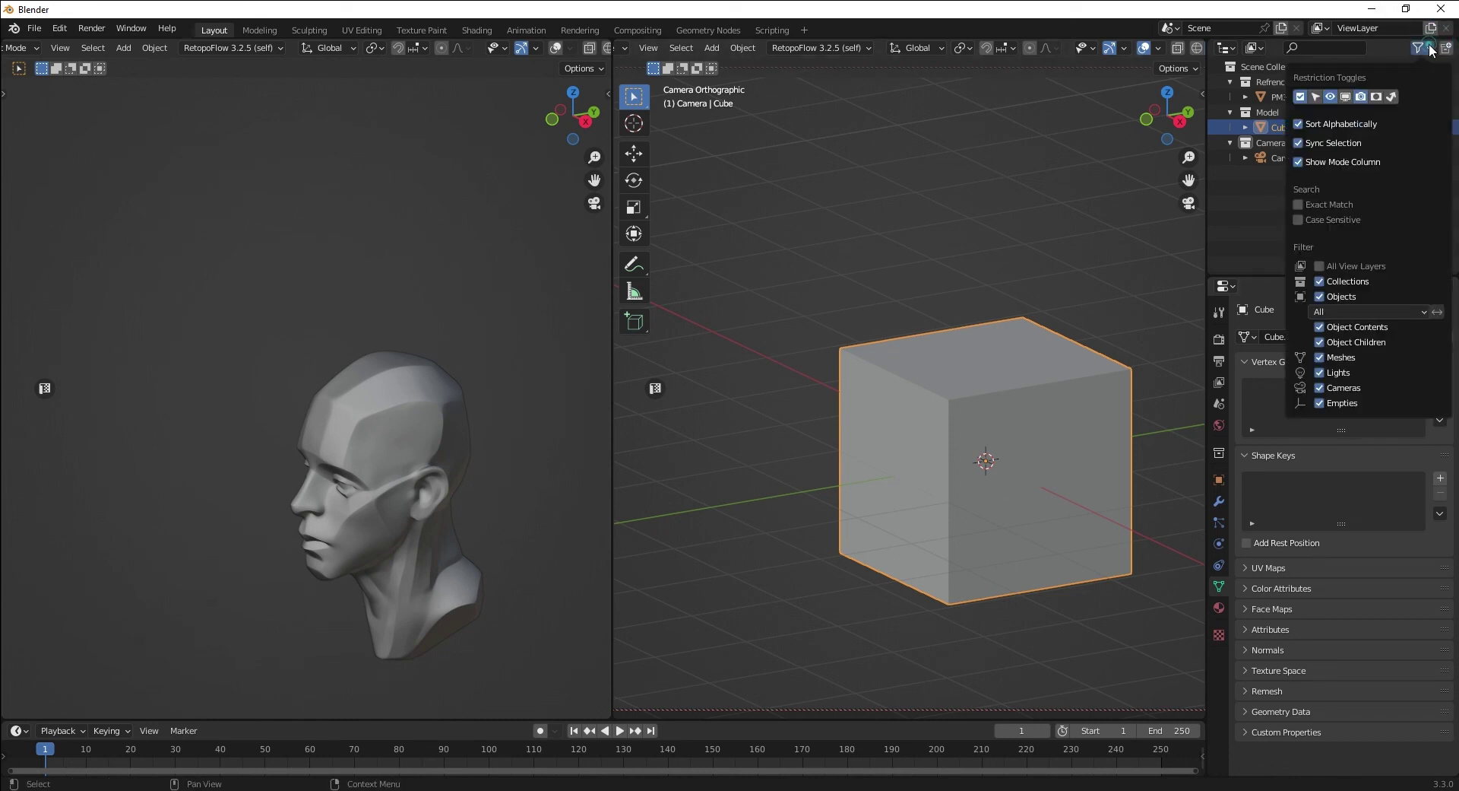
left_click(1316, 97)
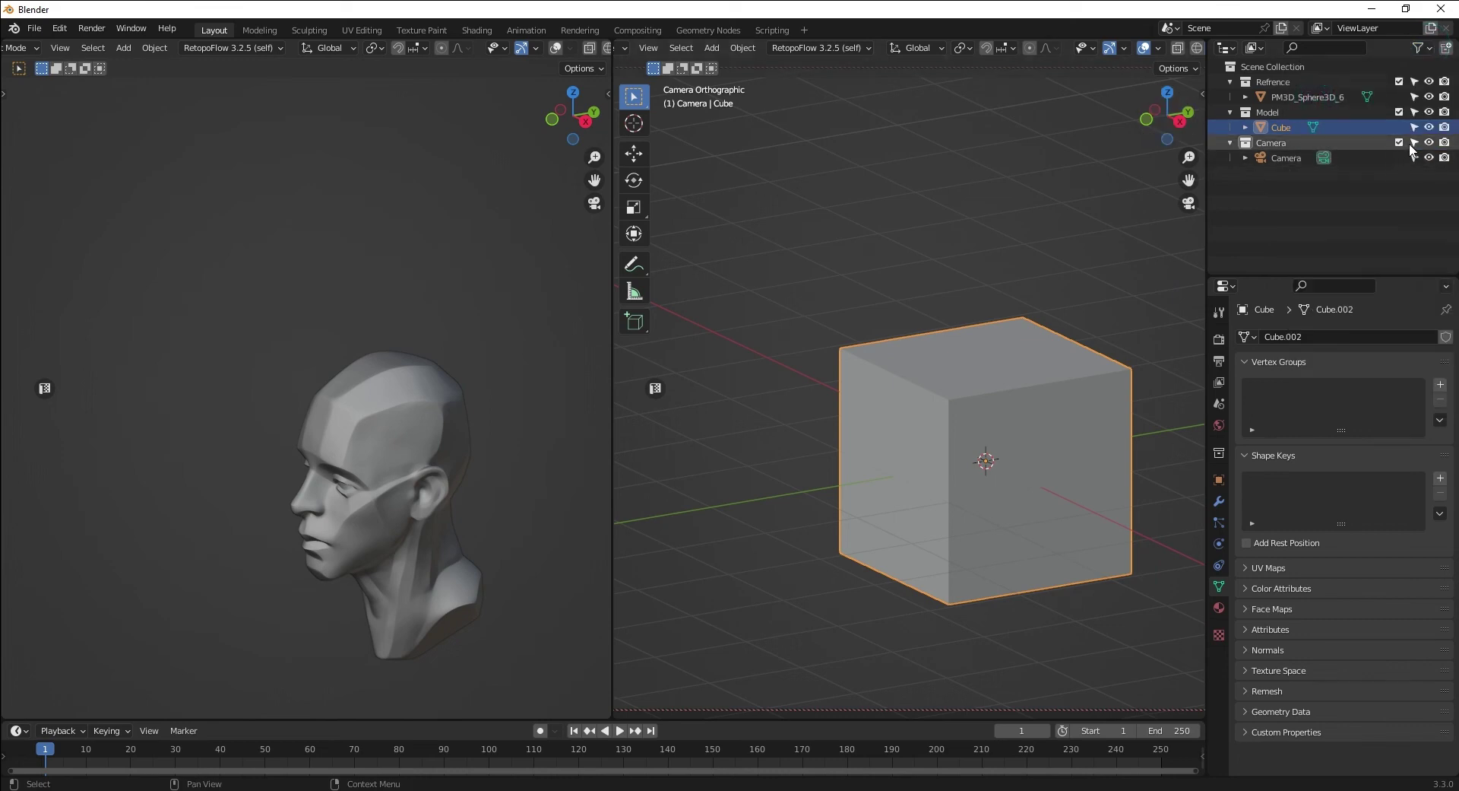
left_click(1414, 142)
Select the Camera object in the Outliner, keeping its name, and reframe both camera views
middle_click_drag(1031, 333, 943, 273, "shift")
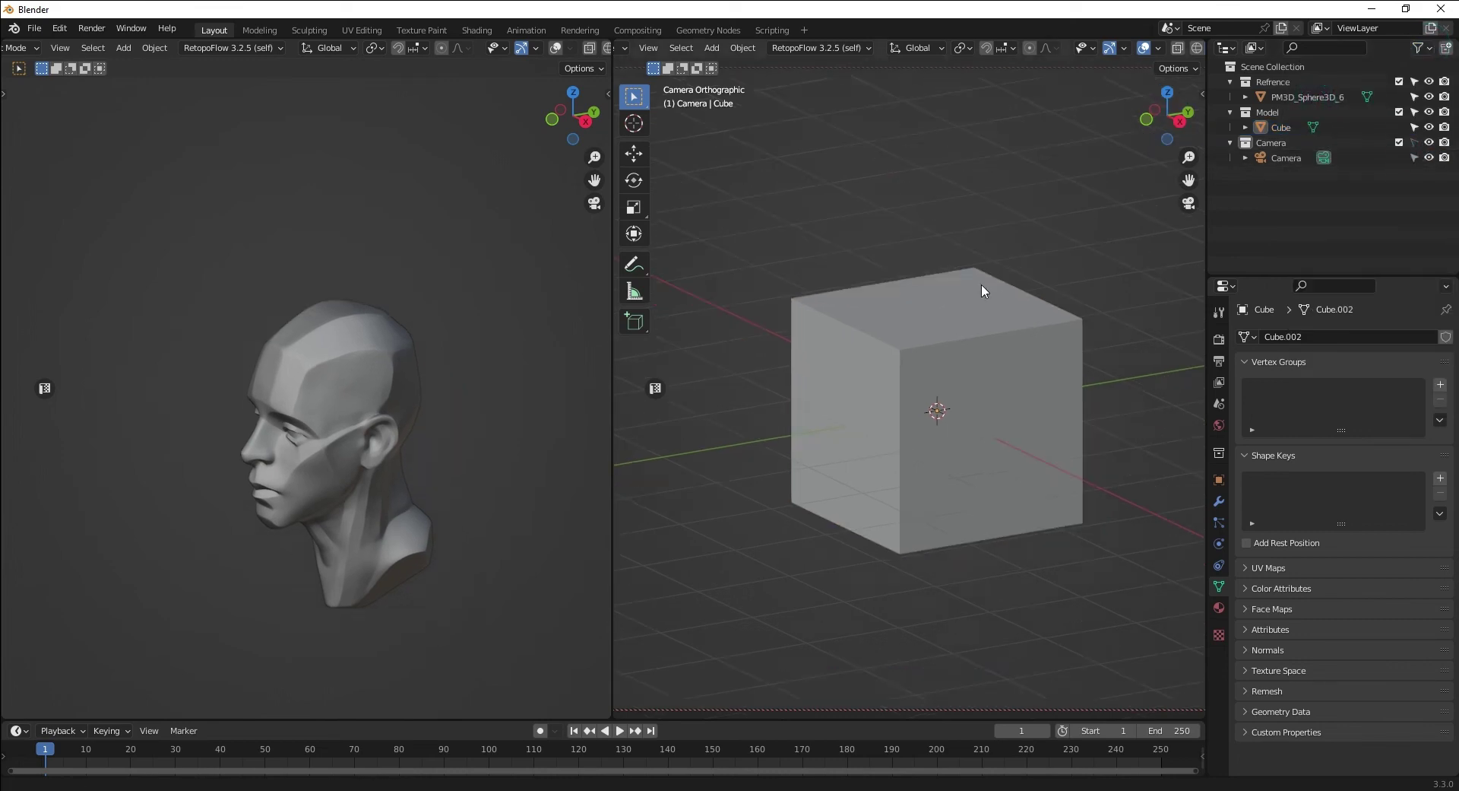
left_click(882, 280)
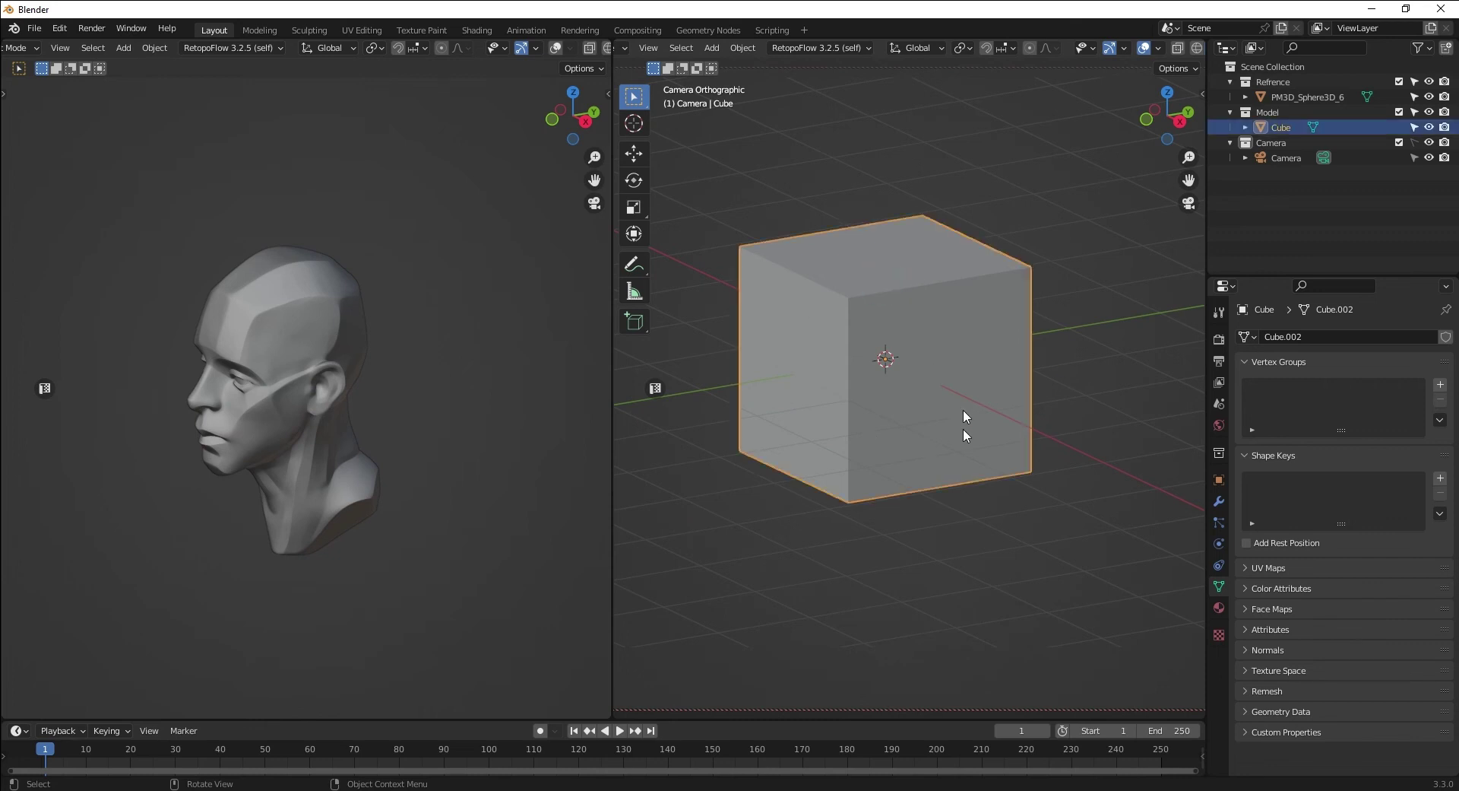
left_click(981, 509)
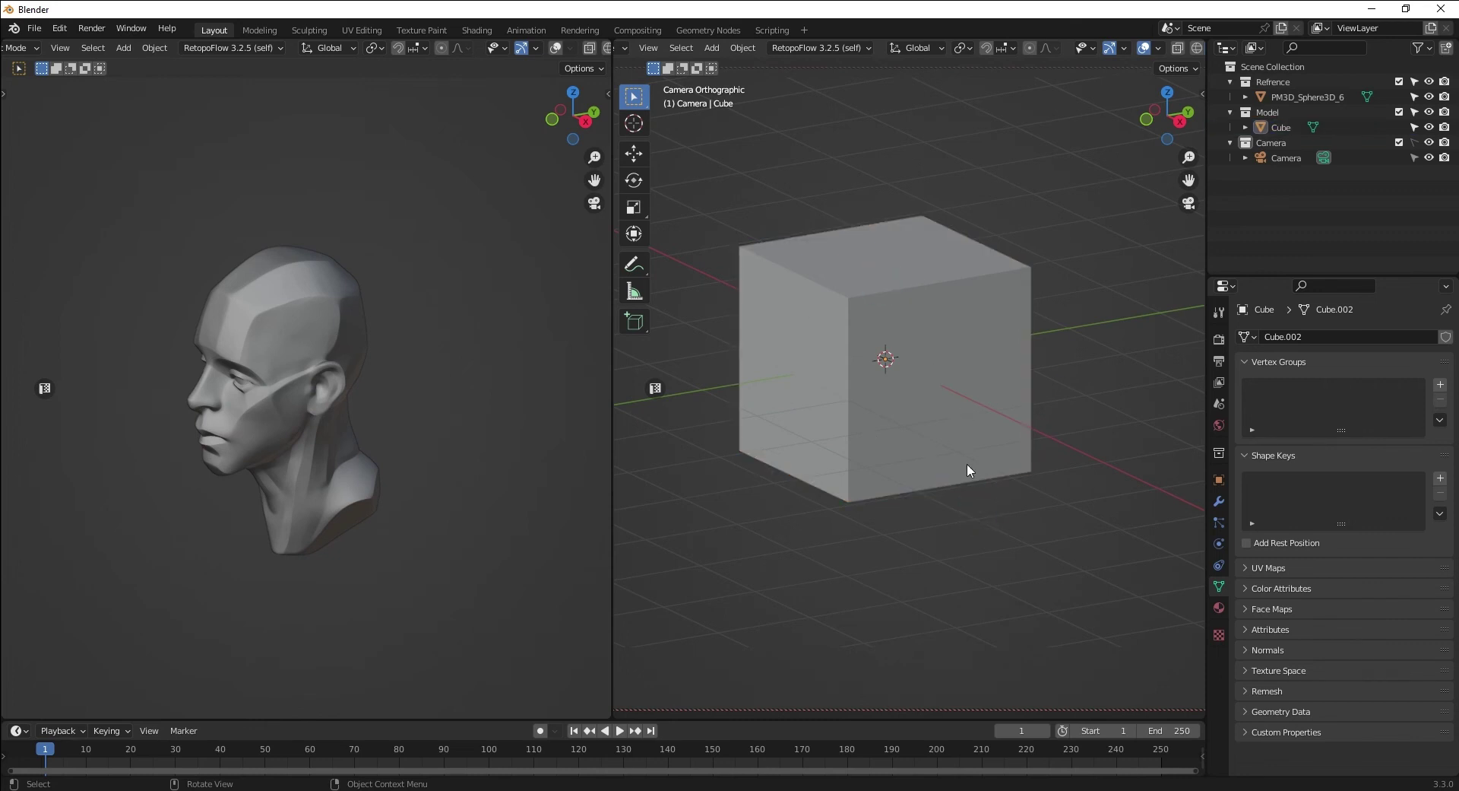
left_click(1284, 158)
double_click(1271, 159)
key("Escape")
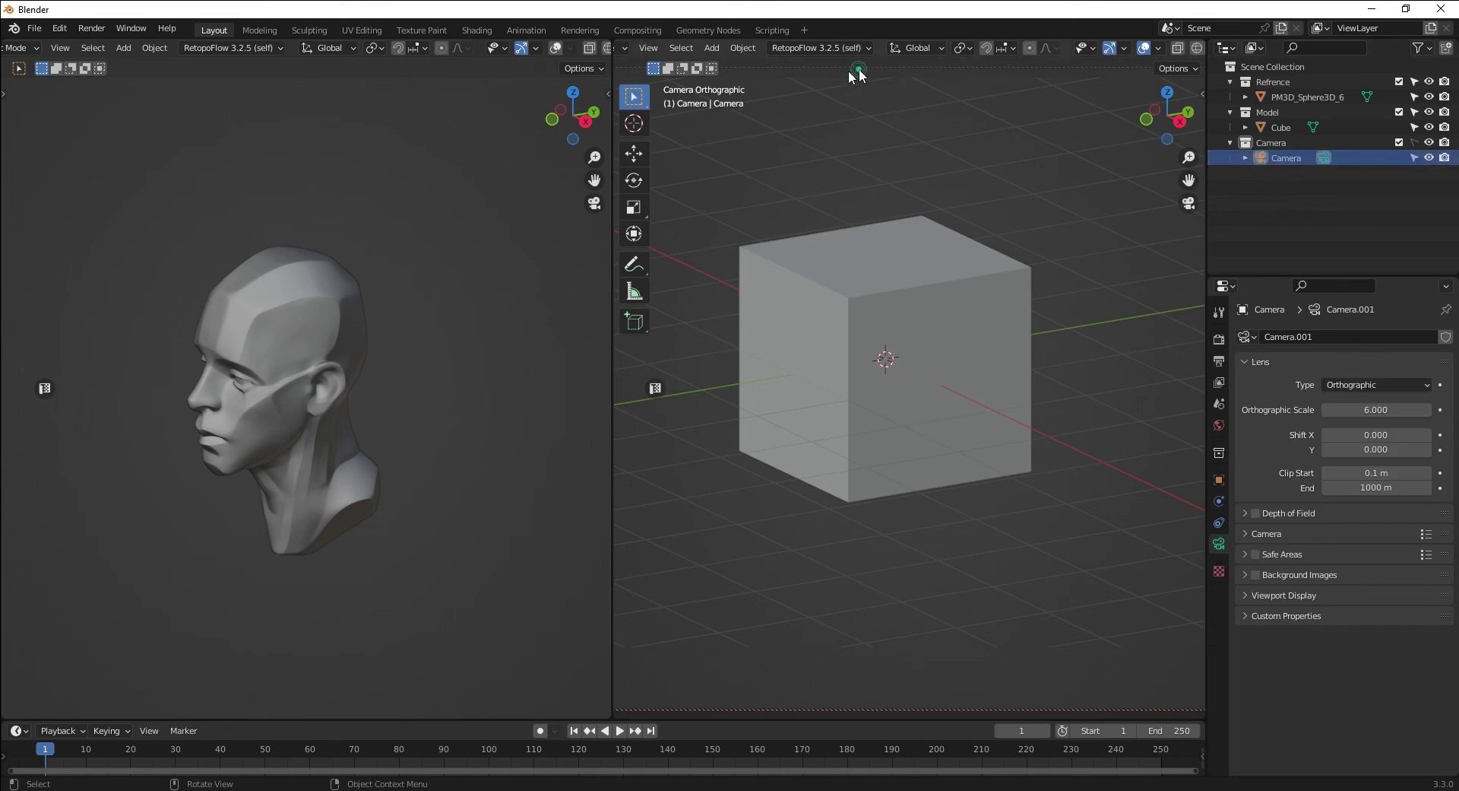
mouse_move(789, 202)
middle_mouse_down()
mouse_move(894, 321)
mouse_move(964, 312)
middle_mouse_up()
Switch the cube into Sculpt Mode and back to Object Mode
left_click(955, 295)
key("ctrl+Tab")
left_click(908, 386)
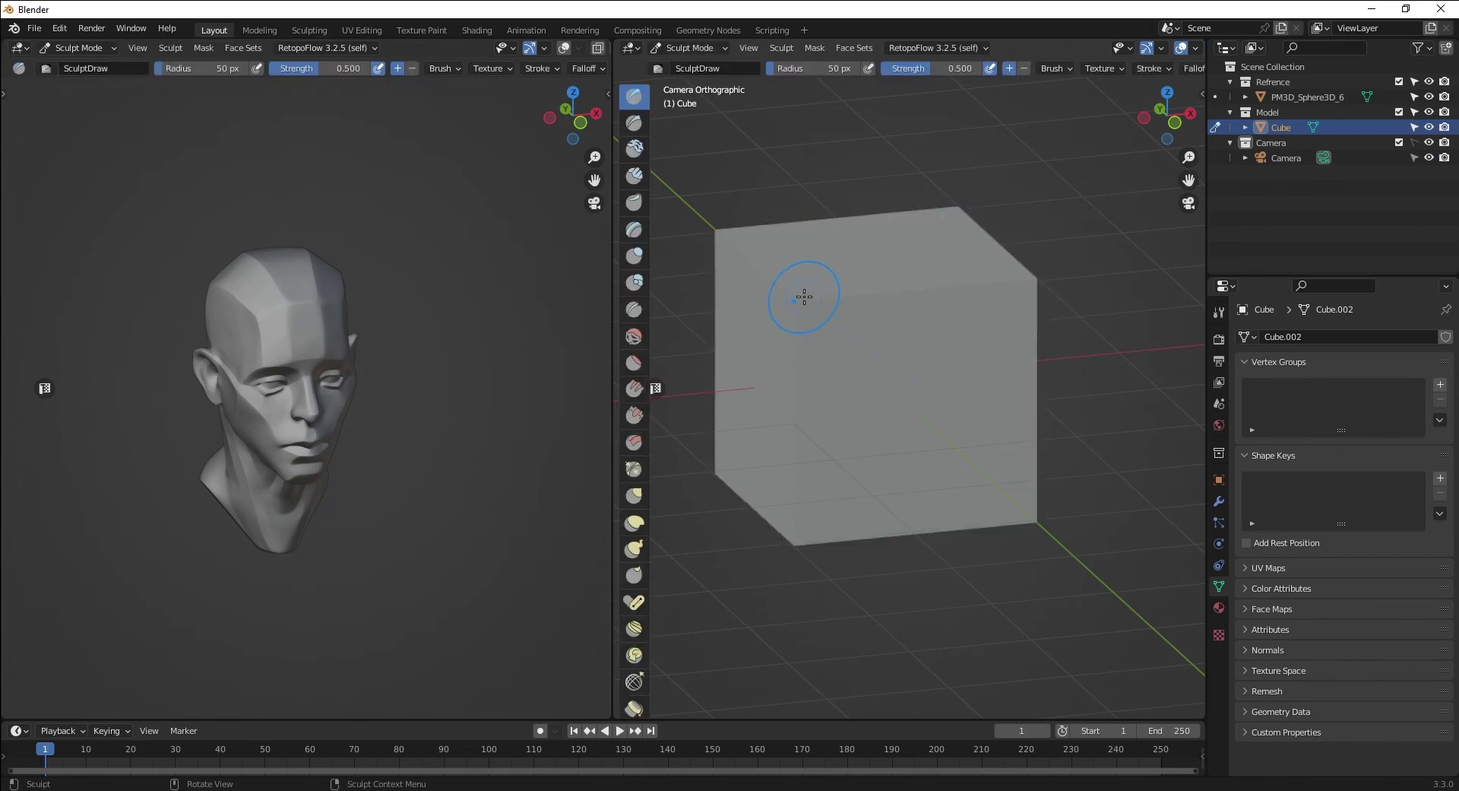
key("ctrl+Tab")
left_click(822, 302)
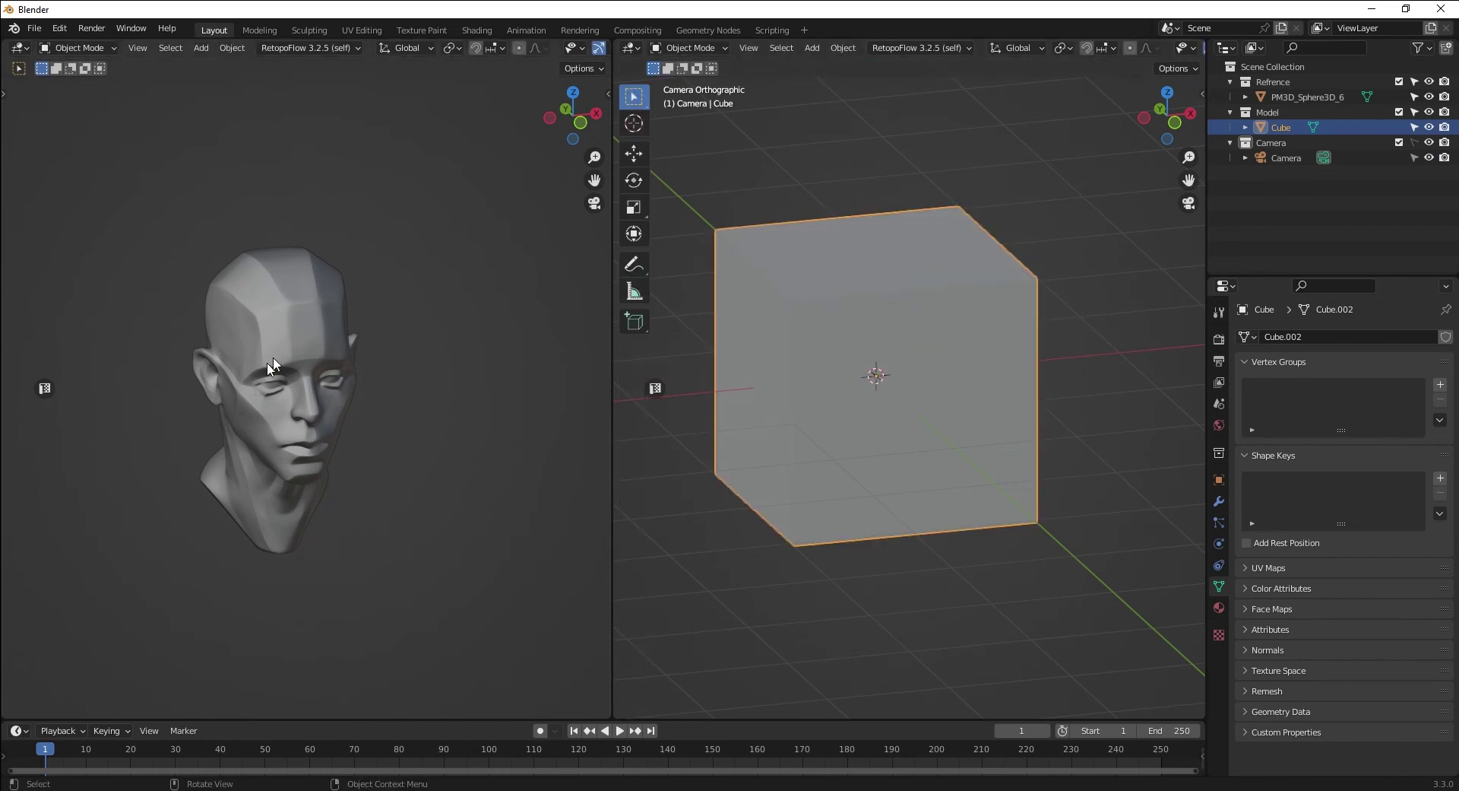
Look through the camera in the head's view, then leave camera view
scroll(275, 354, "up", 3)
key("KP_0")
key("KP_0")
key("KP_0")
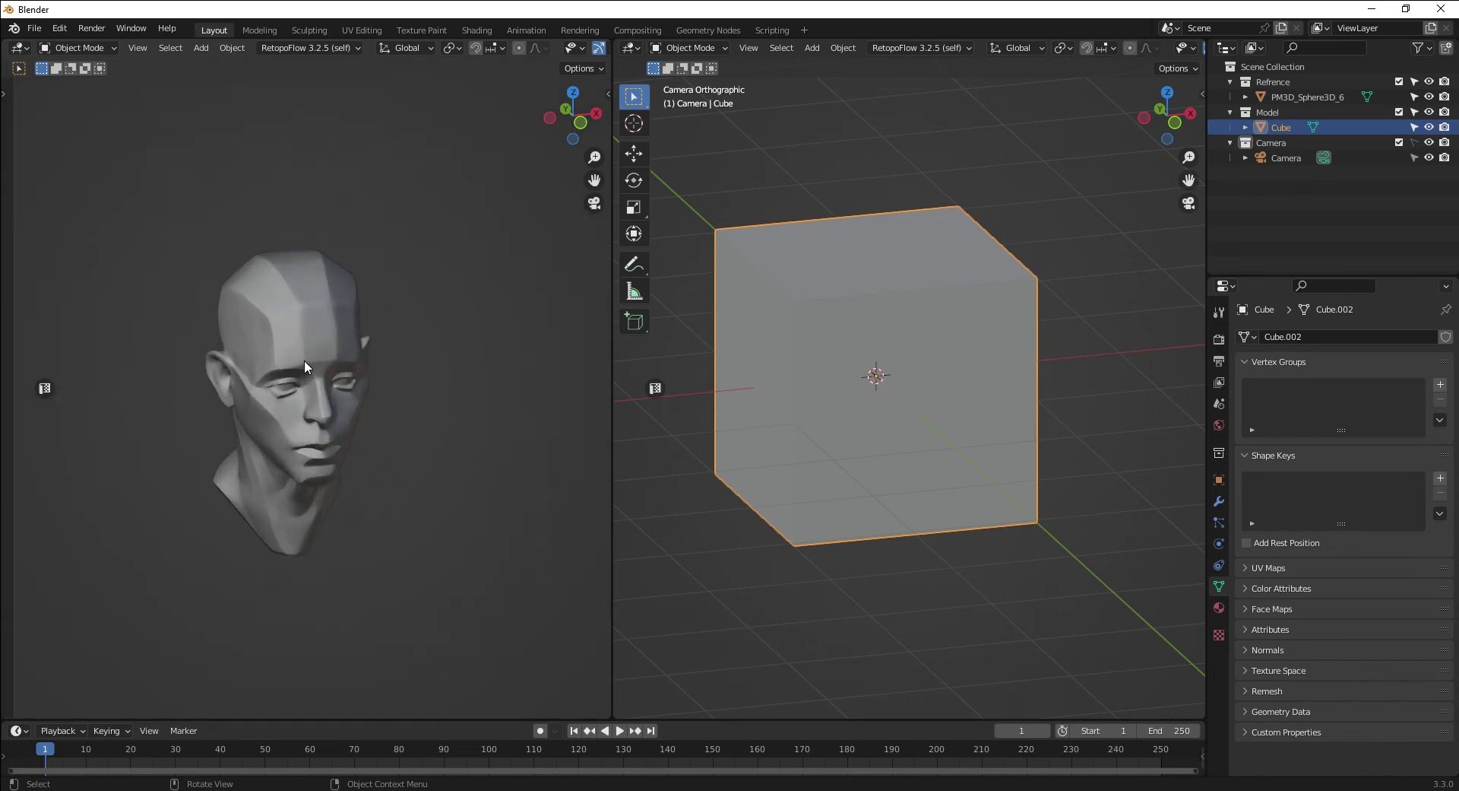
key("KP_0")
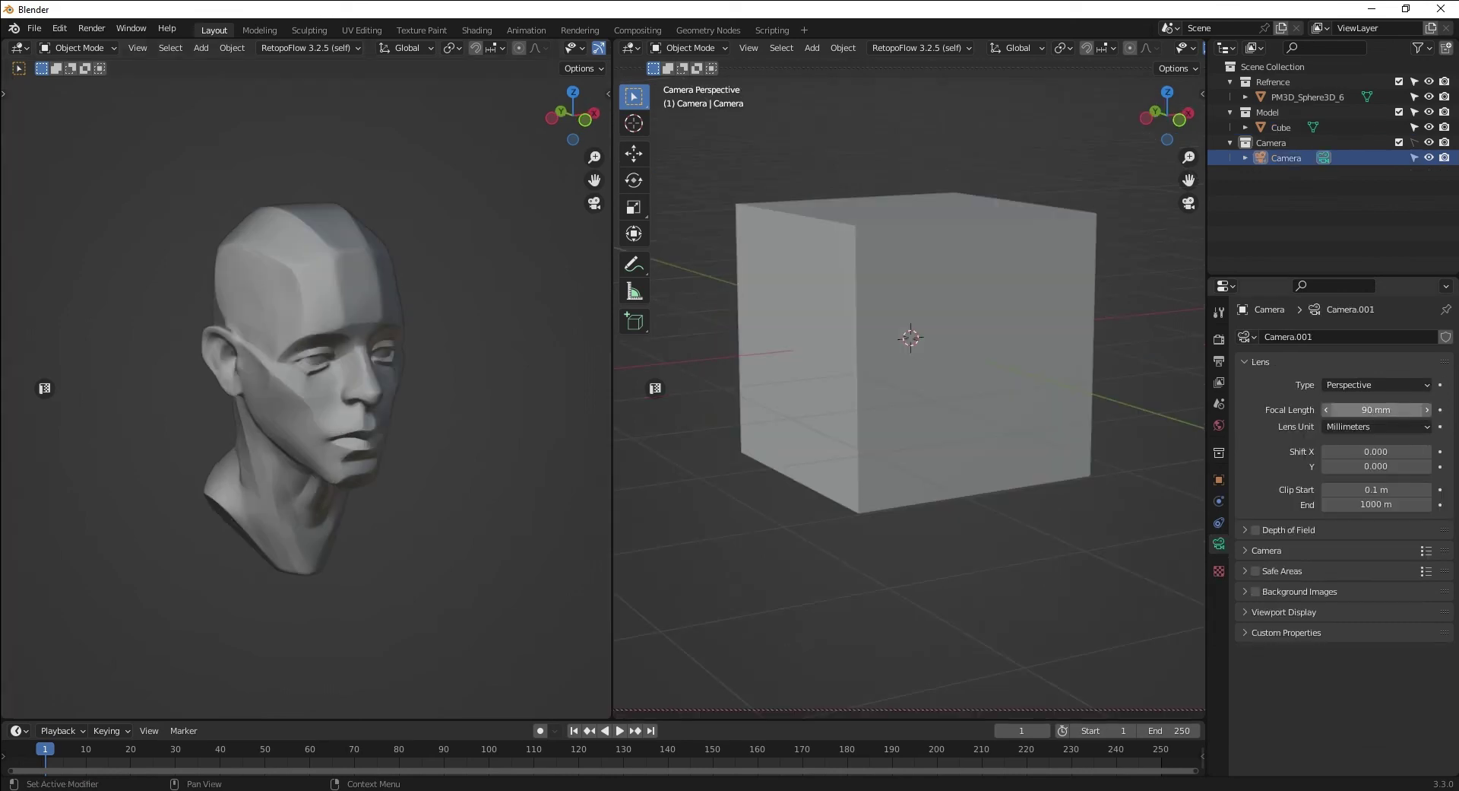
Try a 124 mm focal length, then revert the camera lens to 90 mm
left_click(1380, 411)
type("124")
key("Return")
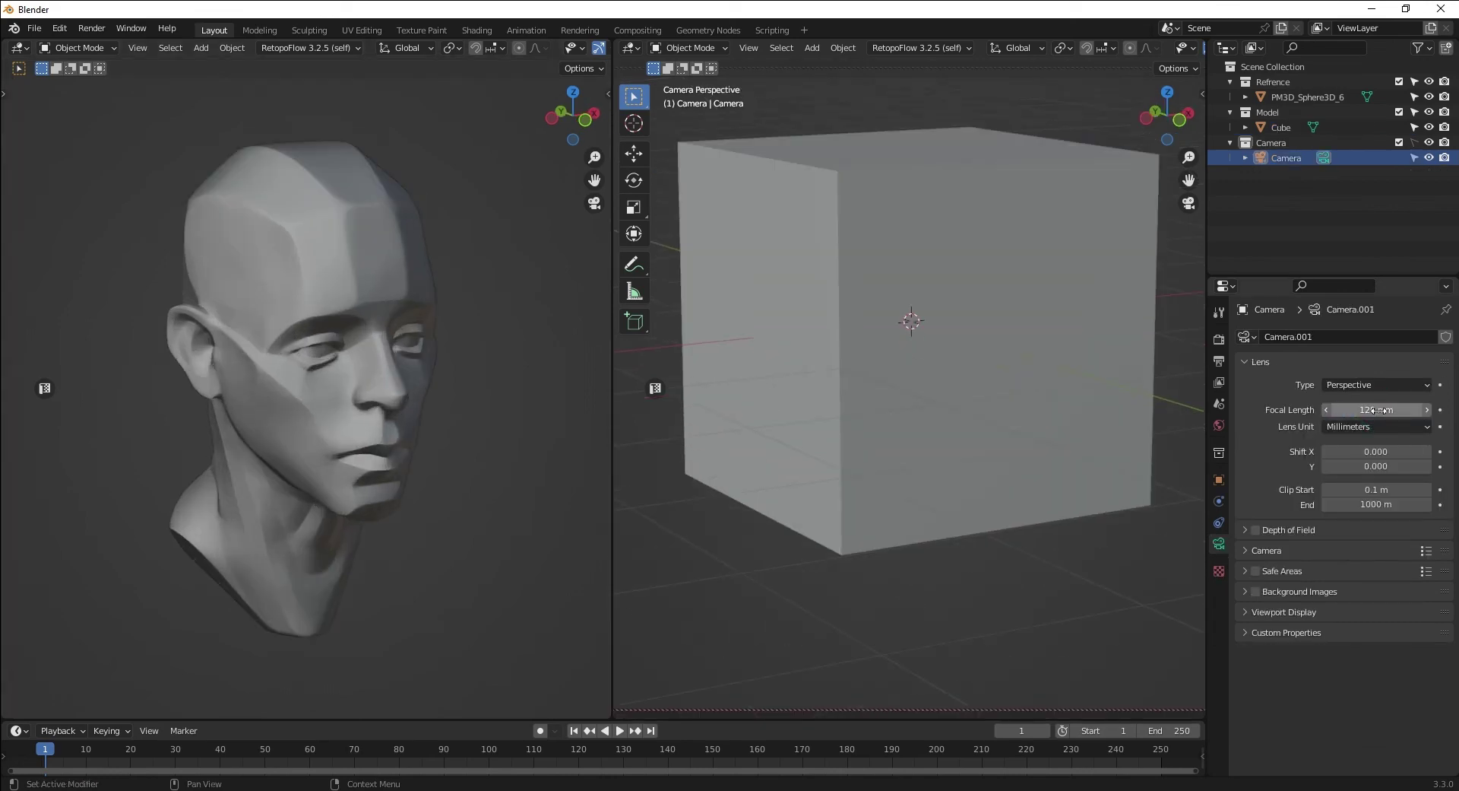
key("ctrl+z")
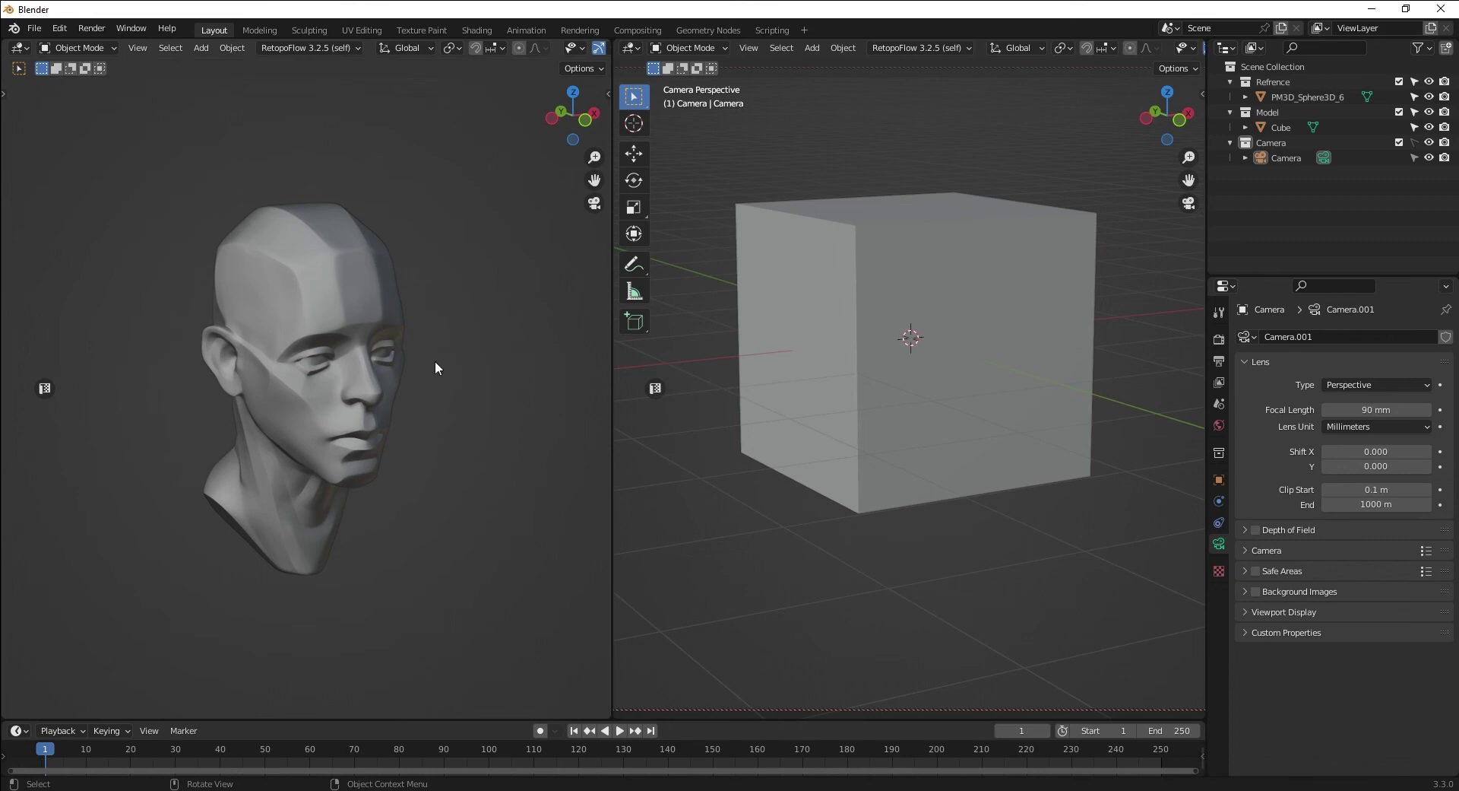
Orbit and zoom both camera views, then draw a test annotation stroke on the cube
middle_click_drag(433, 368, 410, 358)
scroll(345, 316, "up", 5)
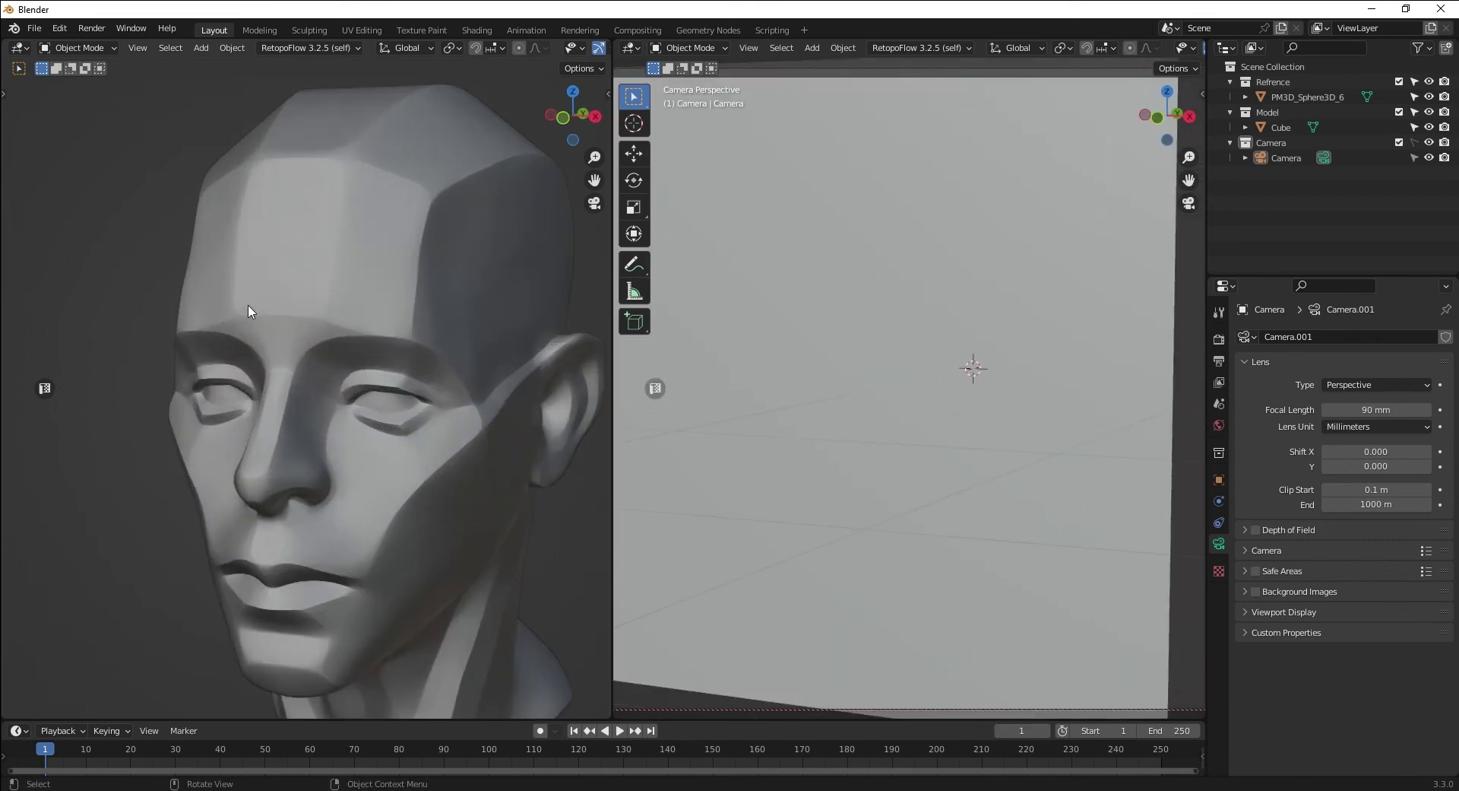
scroll(242, 309, "down", 4)
scroll(334, 297, "up", 5)
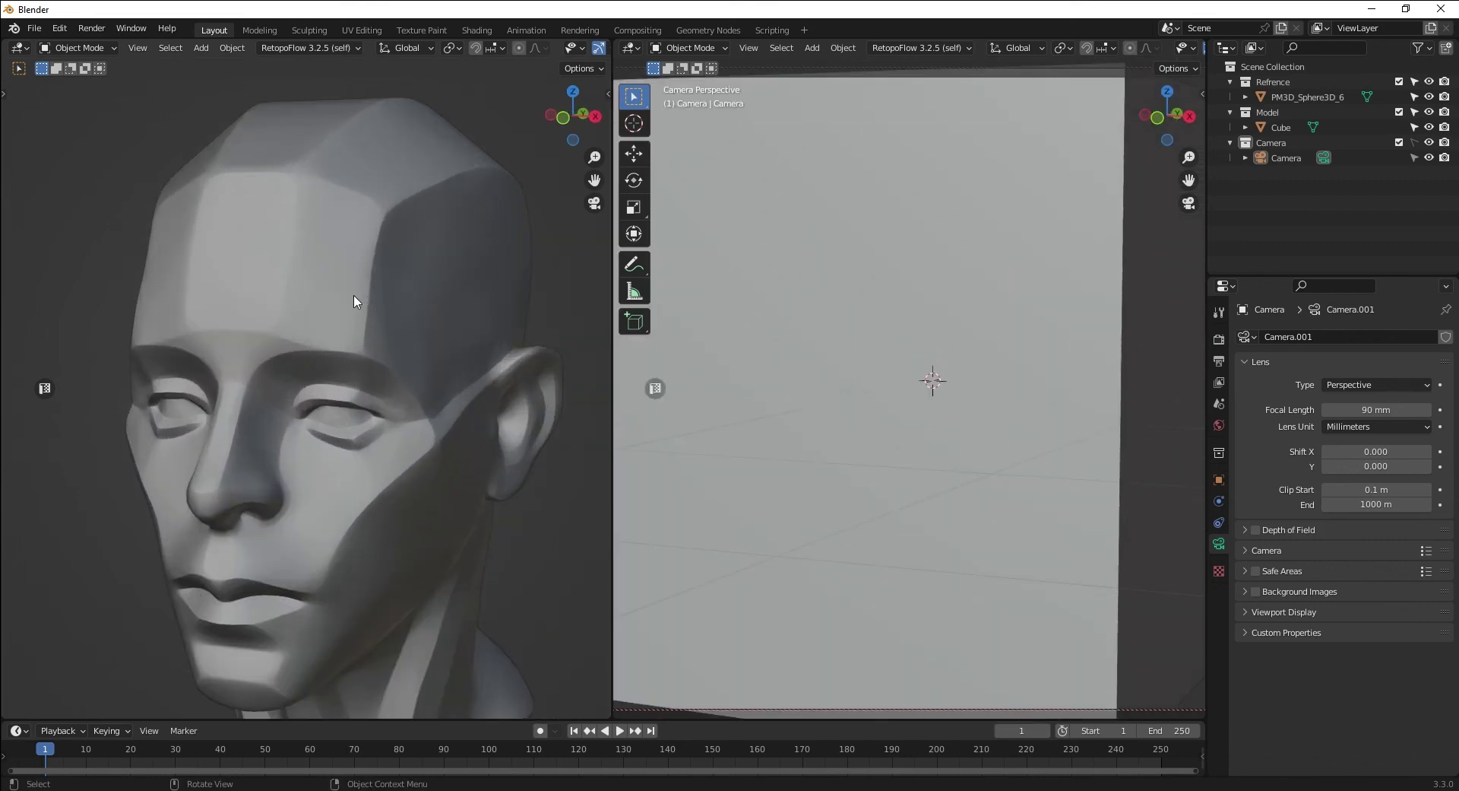
middle_click_drag(349, 302, 330, 300)
scroll(334, 297, "down", 2)
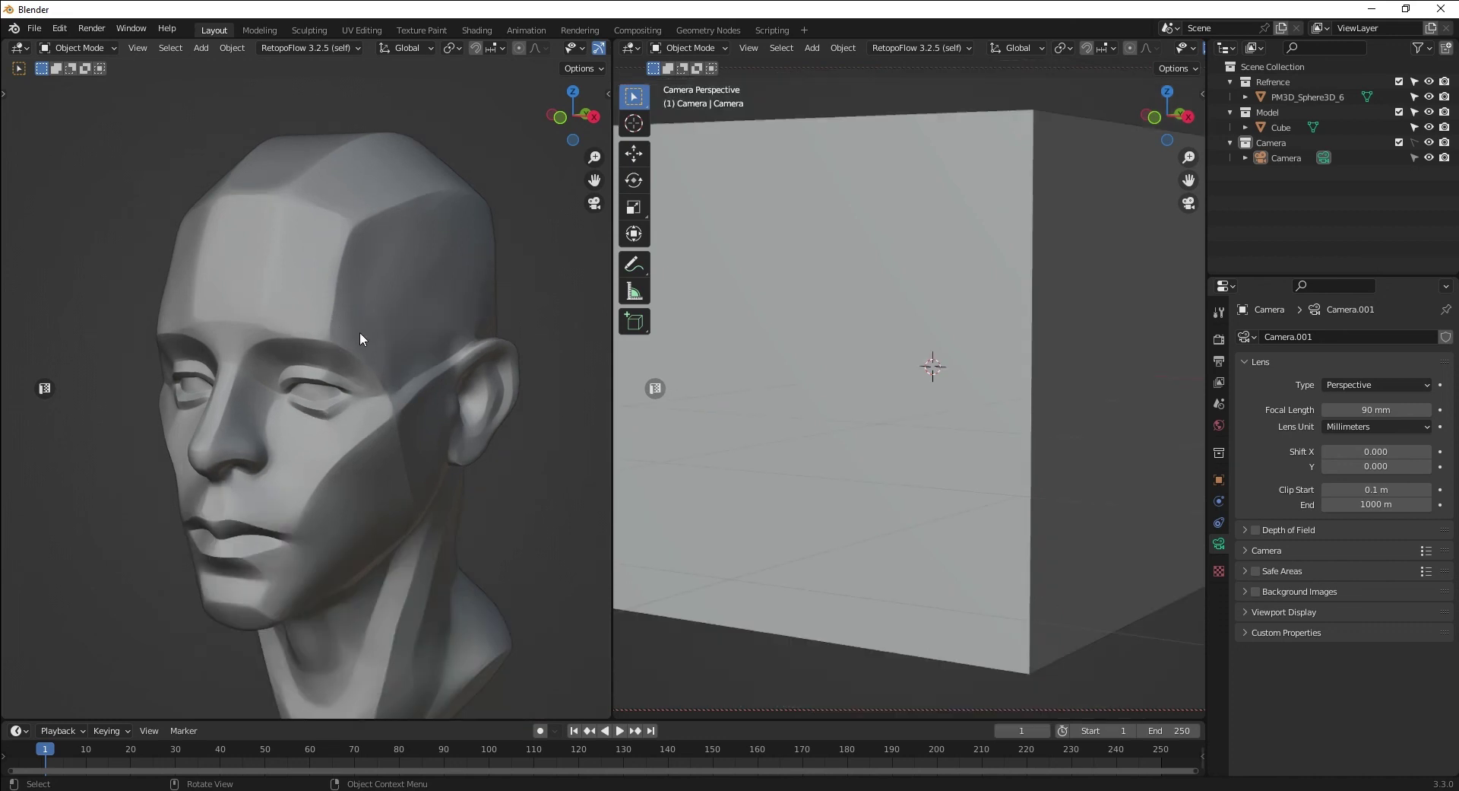
mouse_move(336, 337)
left_mouse_down()
mouse_move(325, 325)
mouse_move(362, 217)
mouse_move(318, 313)
left_mouse_up()
scroll(538, 47, "right", 5)
Turn on overlays and hide the navigation gizmo in the head's view, undoing earlier strokes
left_click(511, 48)
left_click(476, 49)
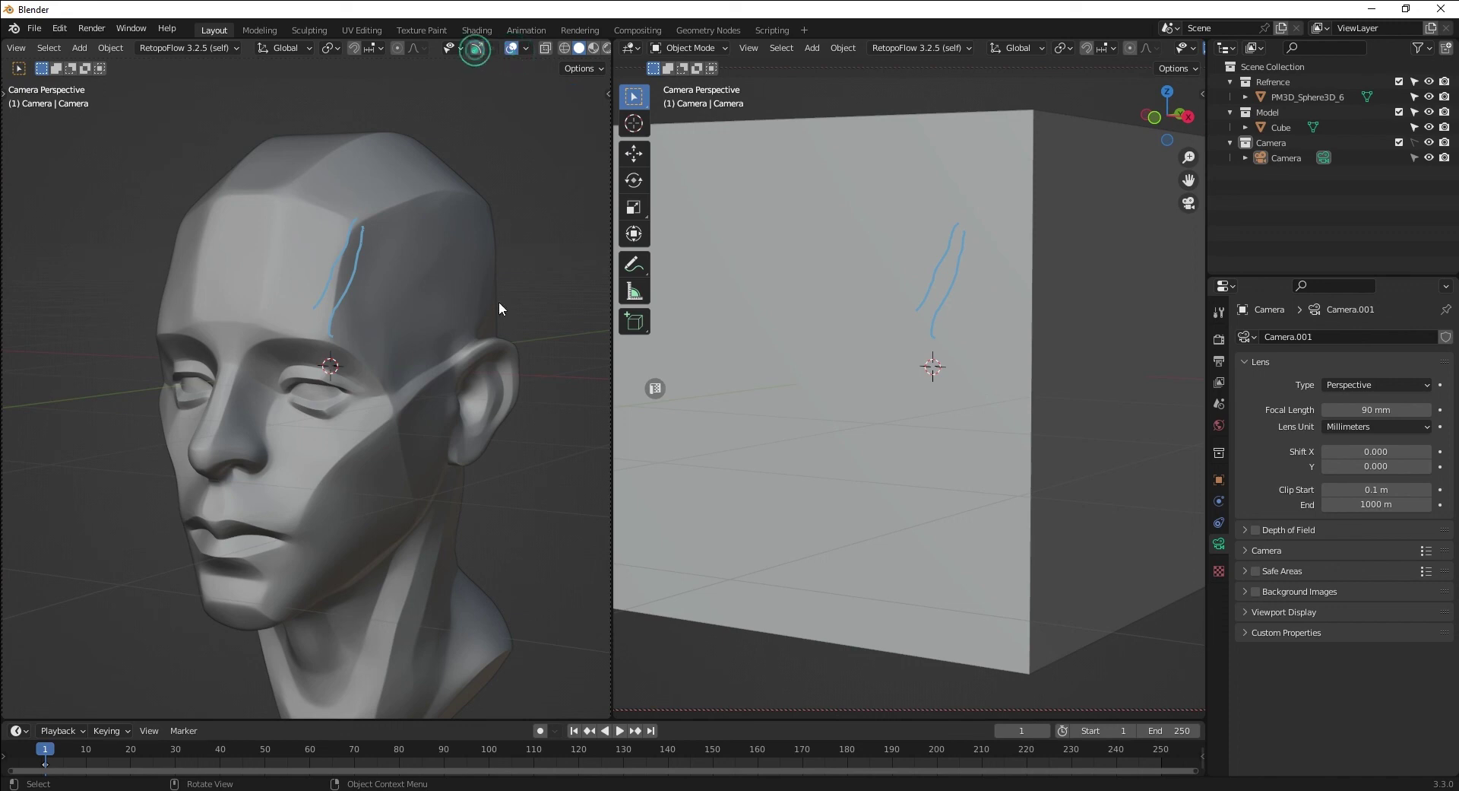
key("ctrl+z")
key("ctrl+z")
Annotate the head with lines along the forehead, under the chin and across the brow
mouse_move(332, 335)
left_mouse_down()
mouse_move(367, 209)
mouse_move(446, 186)
left_mouse_up()
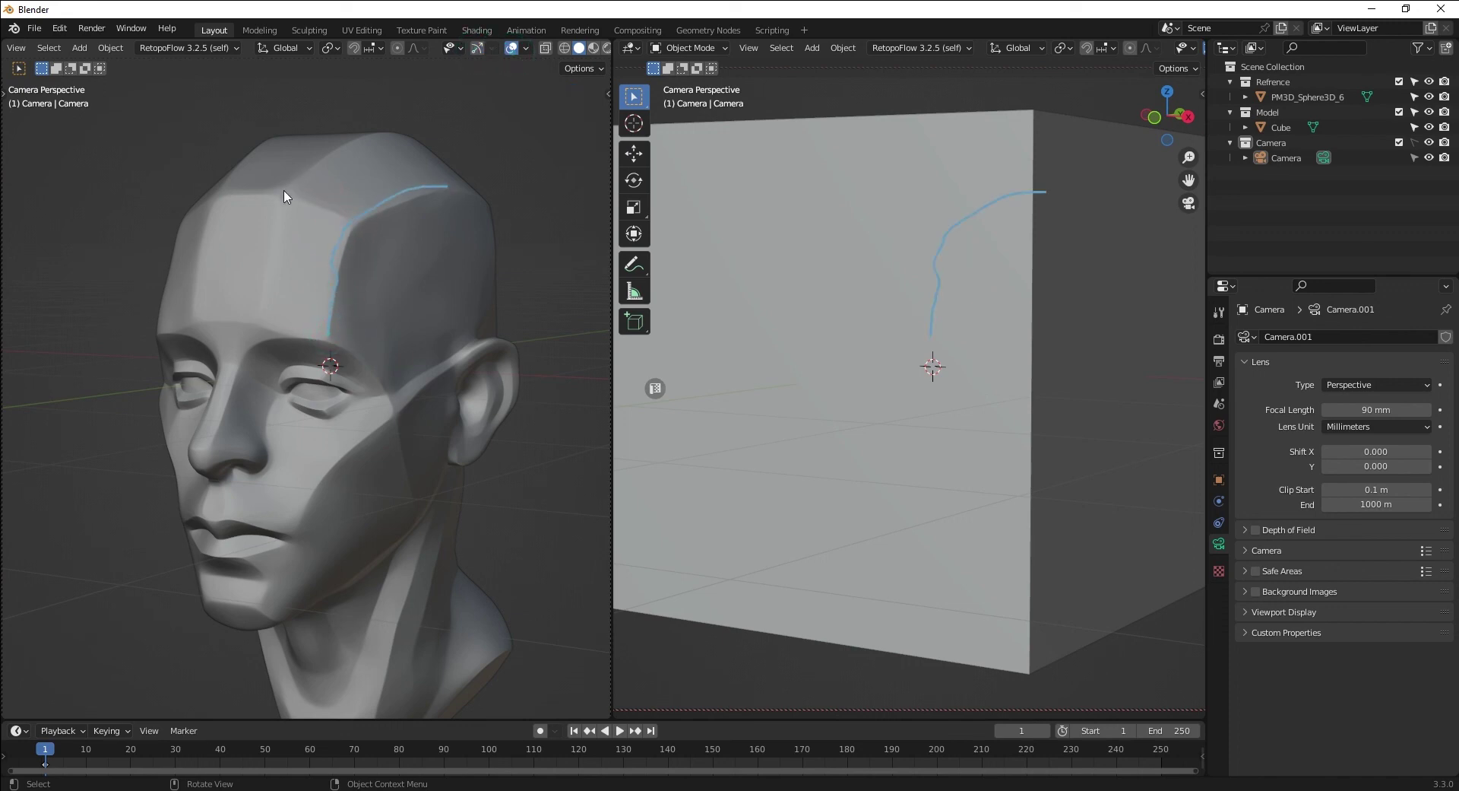
left_click_drag(283, 196, 270, 308)
left_click_drag(213, 629, 271, 633)
left_click_drag(240, 184, 260, 193)
mouse_move(194, 325)
left_mouse_down()
mouse_move(175, 328)
mouse_move(267, 346)
left_mouse_up()
Orbit both views for a wider look and erase the annotation strokes on the cube
scroll(878, 395, "down", 5)
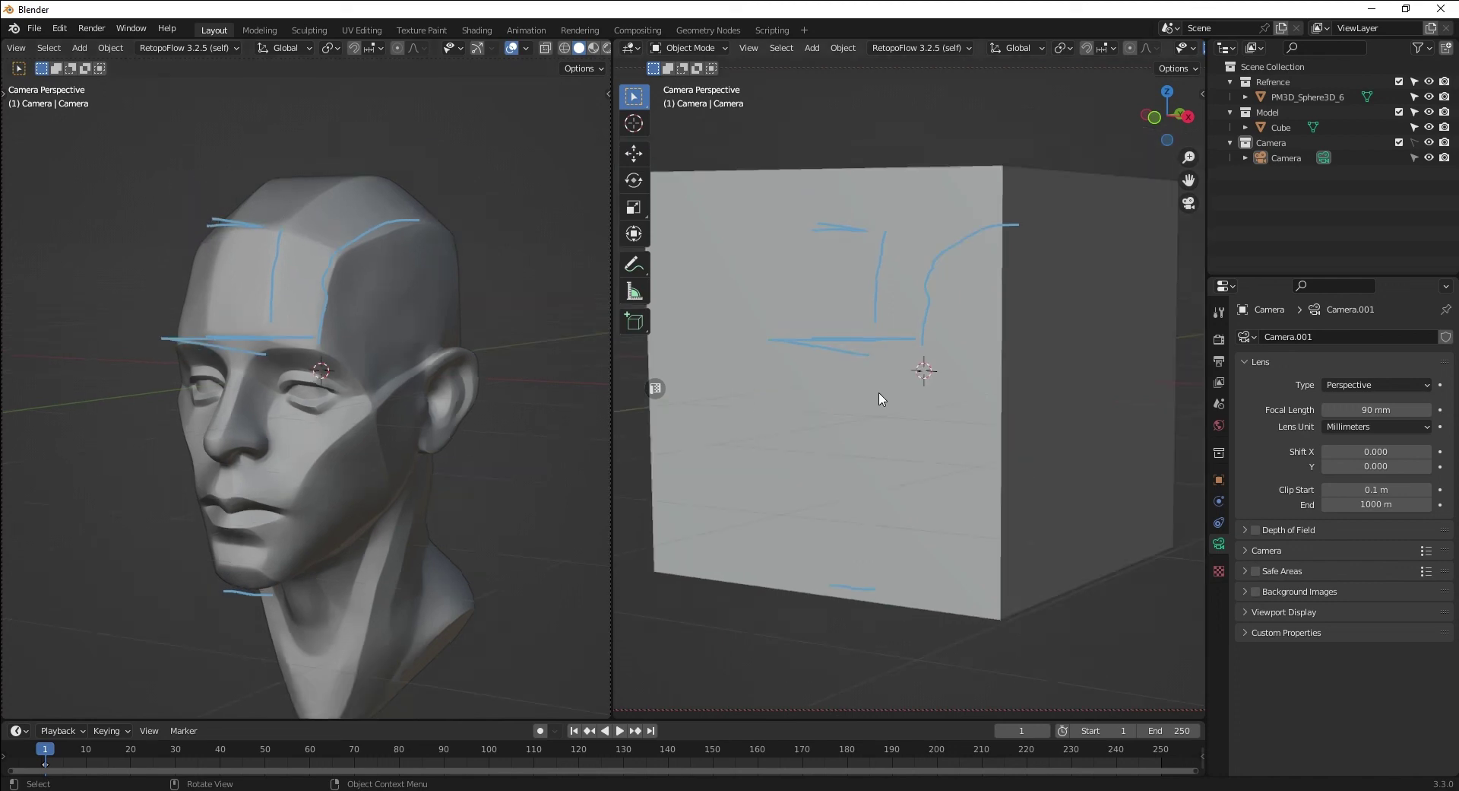
middle_click_drag(898, 336, 691, 304)
mouse_move(871, 419)
right_mouse_down()
mouse_move(999, 314)
mouse_move(992, 240)
mouse_move(1006, 254)
mouse_move(951, 274)
mouse_move(938, 331)
mouse_move(974, 369)
mouse_move(913, 508)
mouse_move(829, 466)
right_mouse_up()
Set the Annotate tool's stroke placement to Surface
left_click(637, 265)
left_click(881, 68)
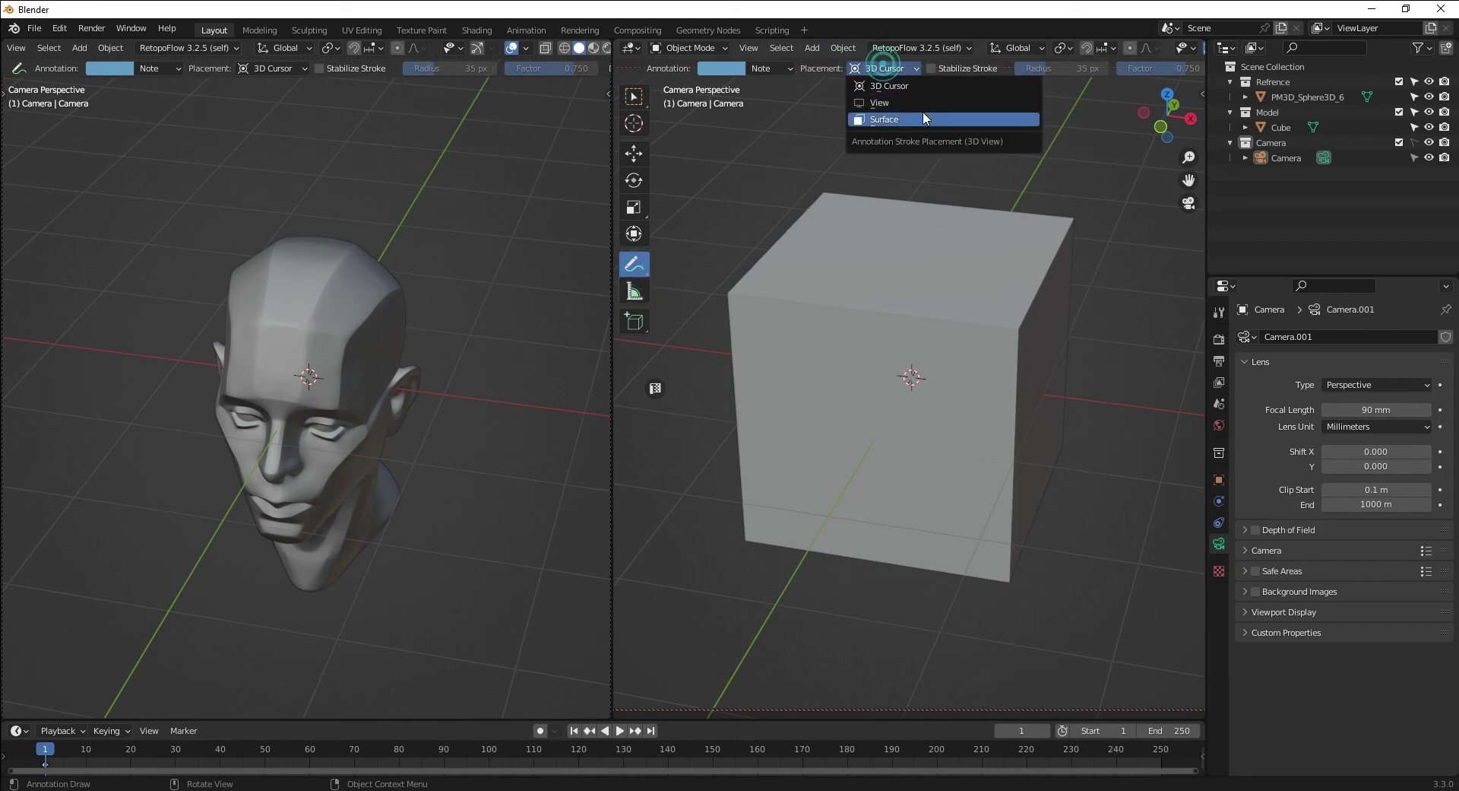
left_click(924, 120)
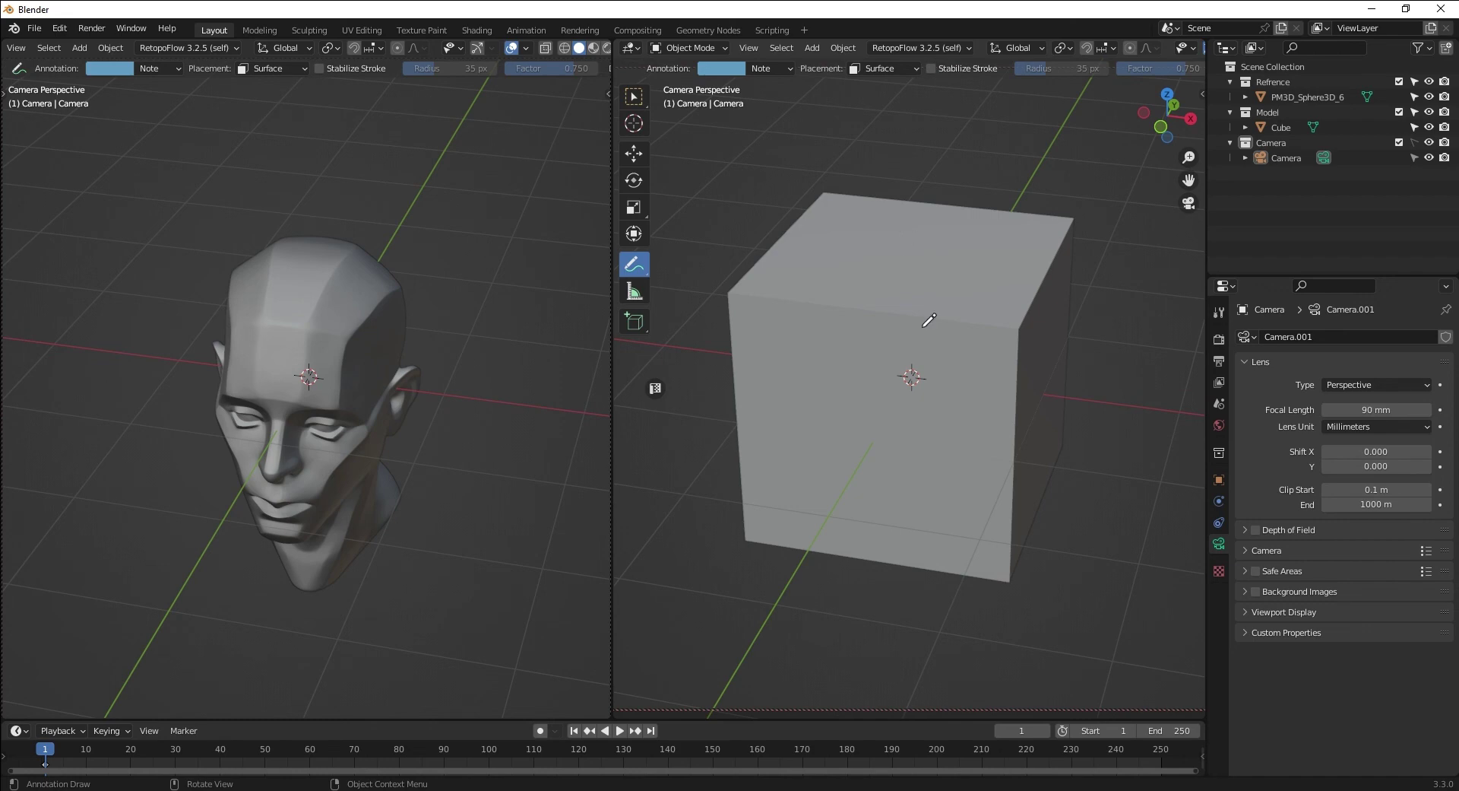
middle_click_drag(921, 456, 730, 303)
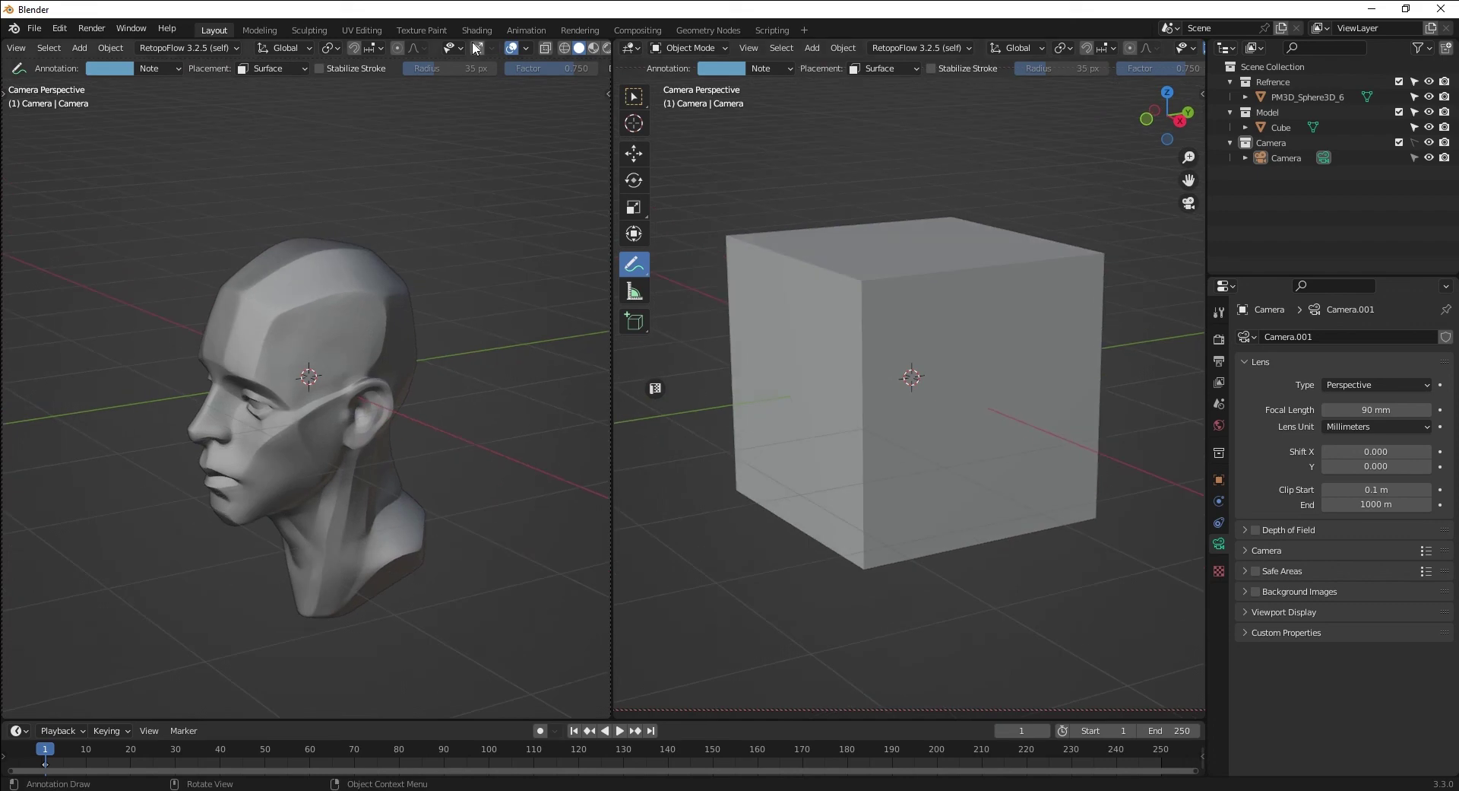
Hide the floor grid and X and Y axis lines in the head's view overlays
left_click(526, 48)
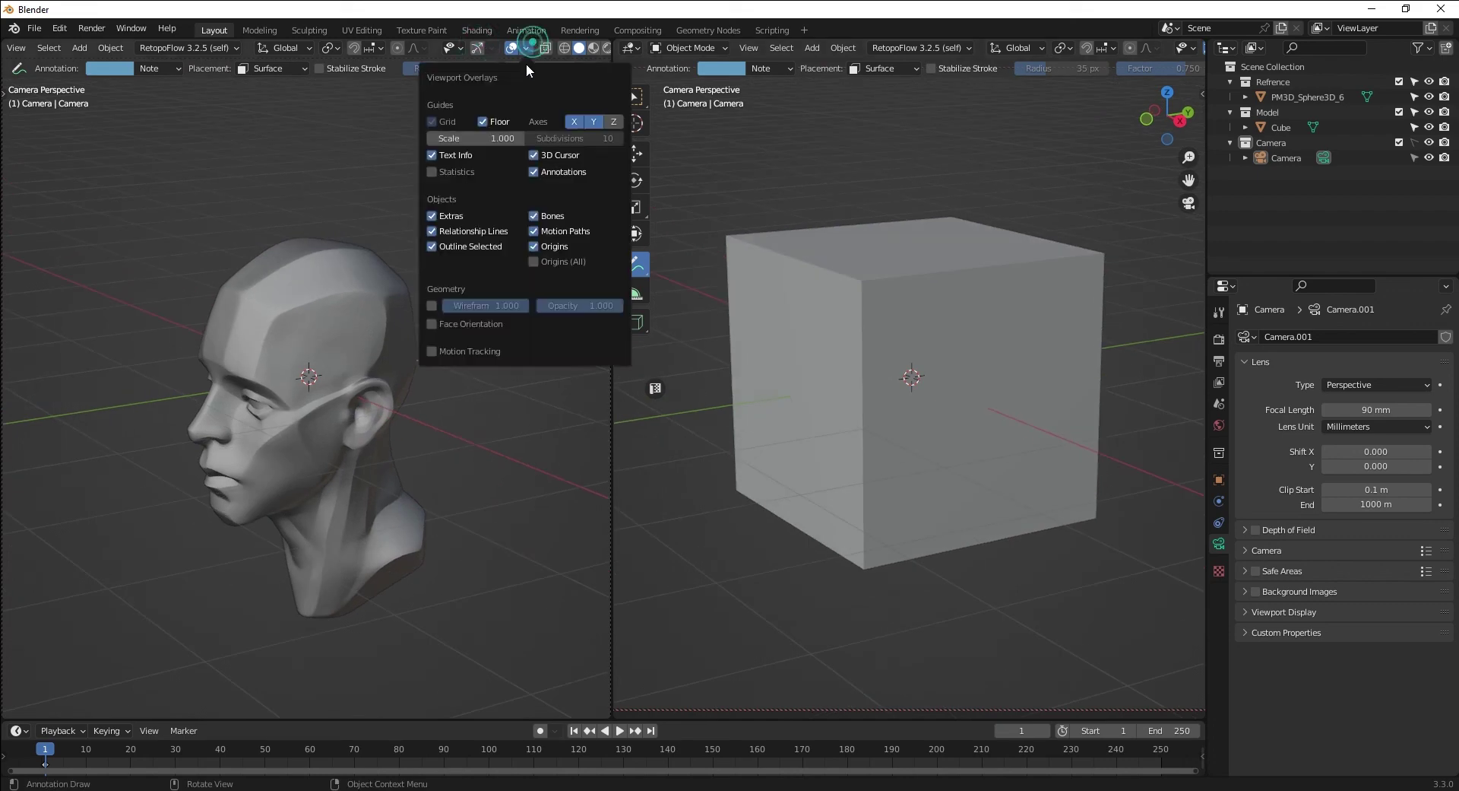
left_click(498, 122)
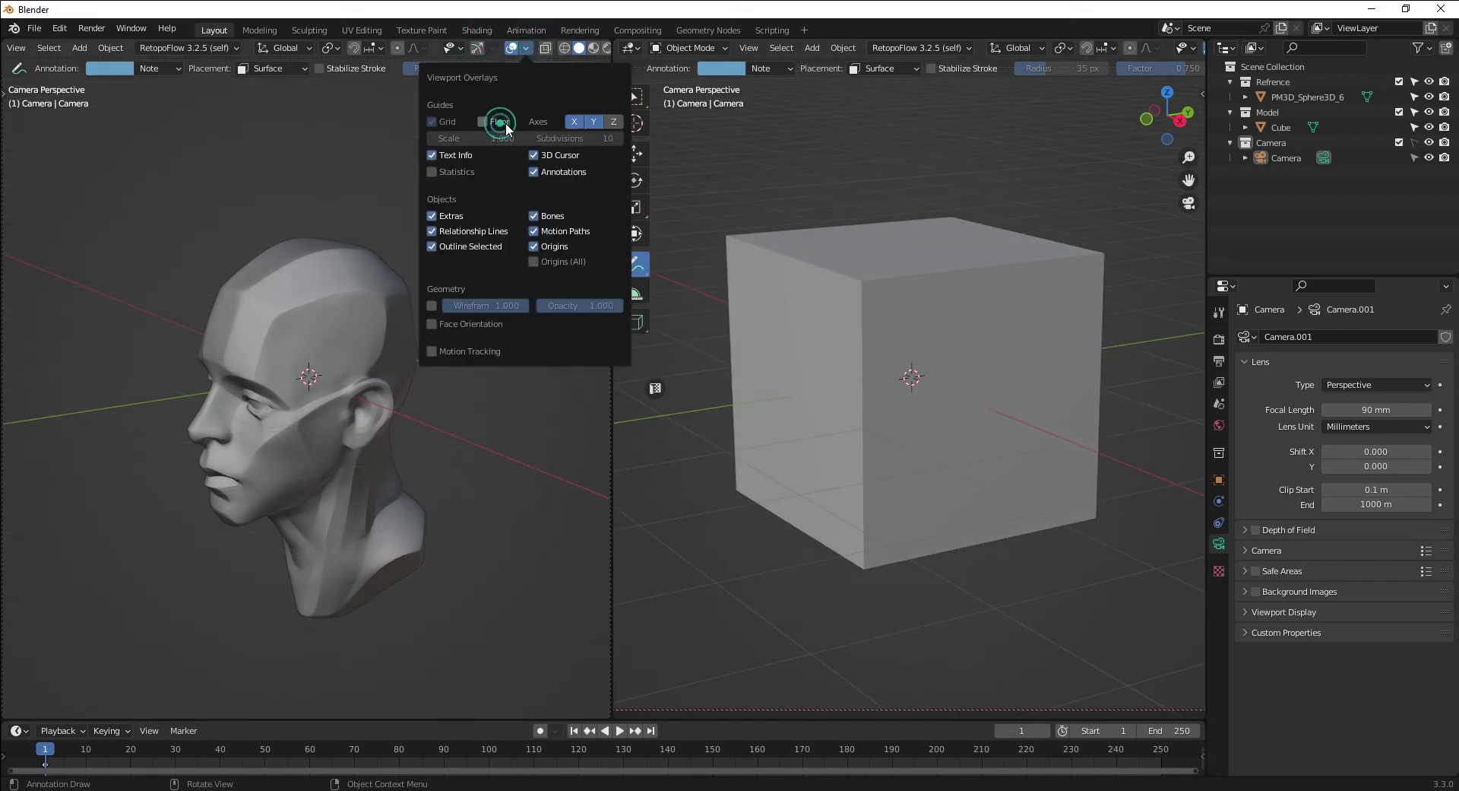
left_click(574, 122)
left_click(592, 121)
middle_click_drag(444, 489, 466, 459)
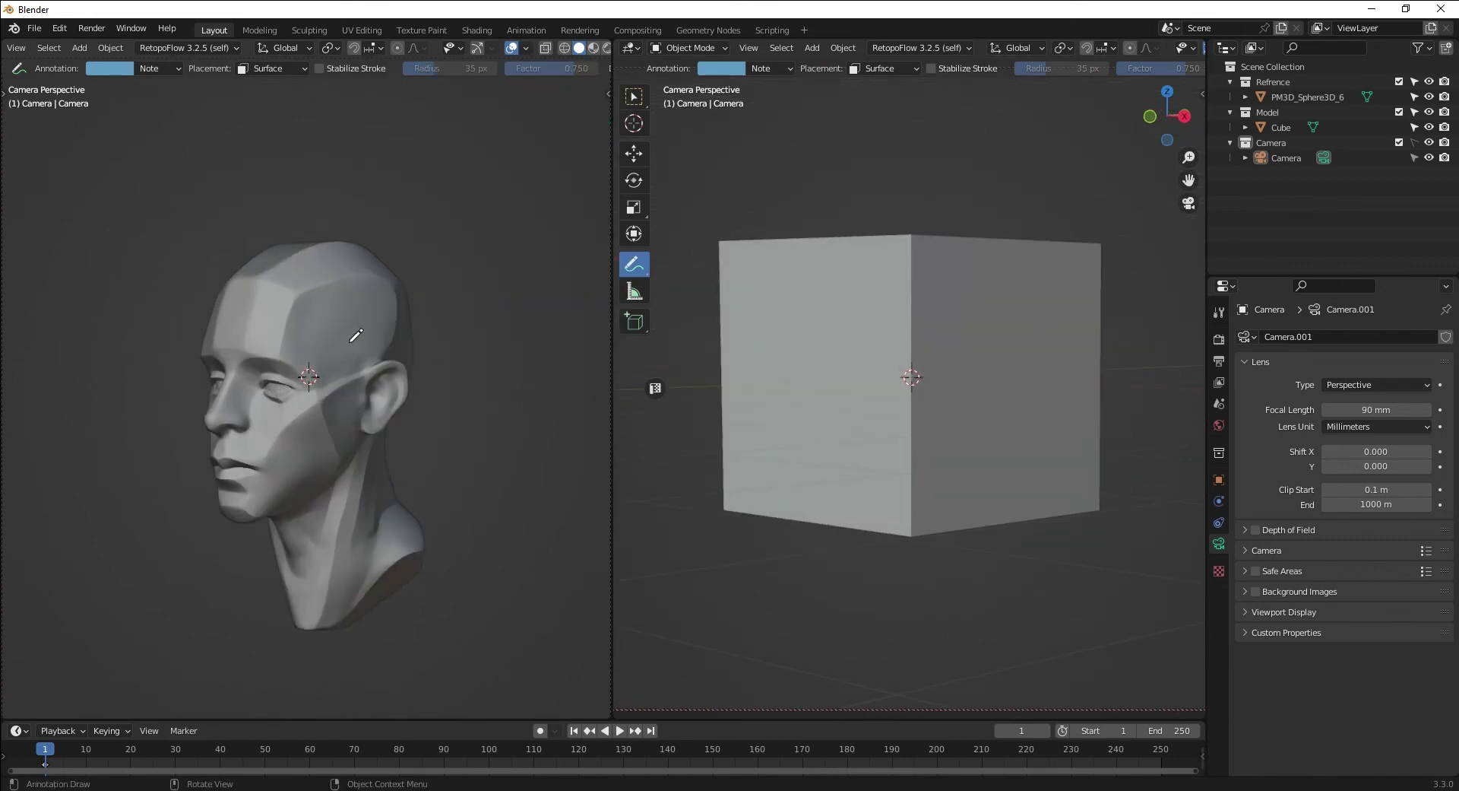
Hide the Text Info and 3D Cursor overlays in the head's view
left_click(527, 48)
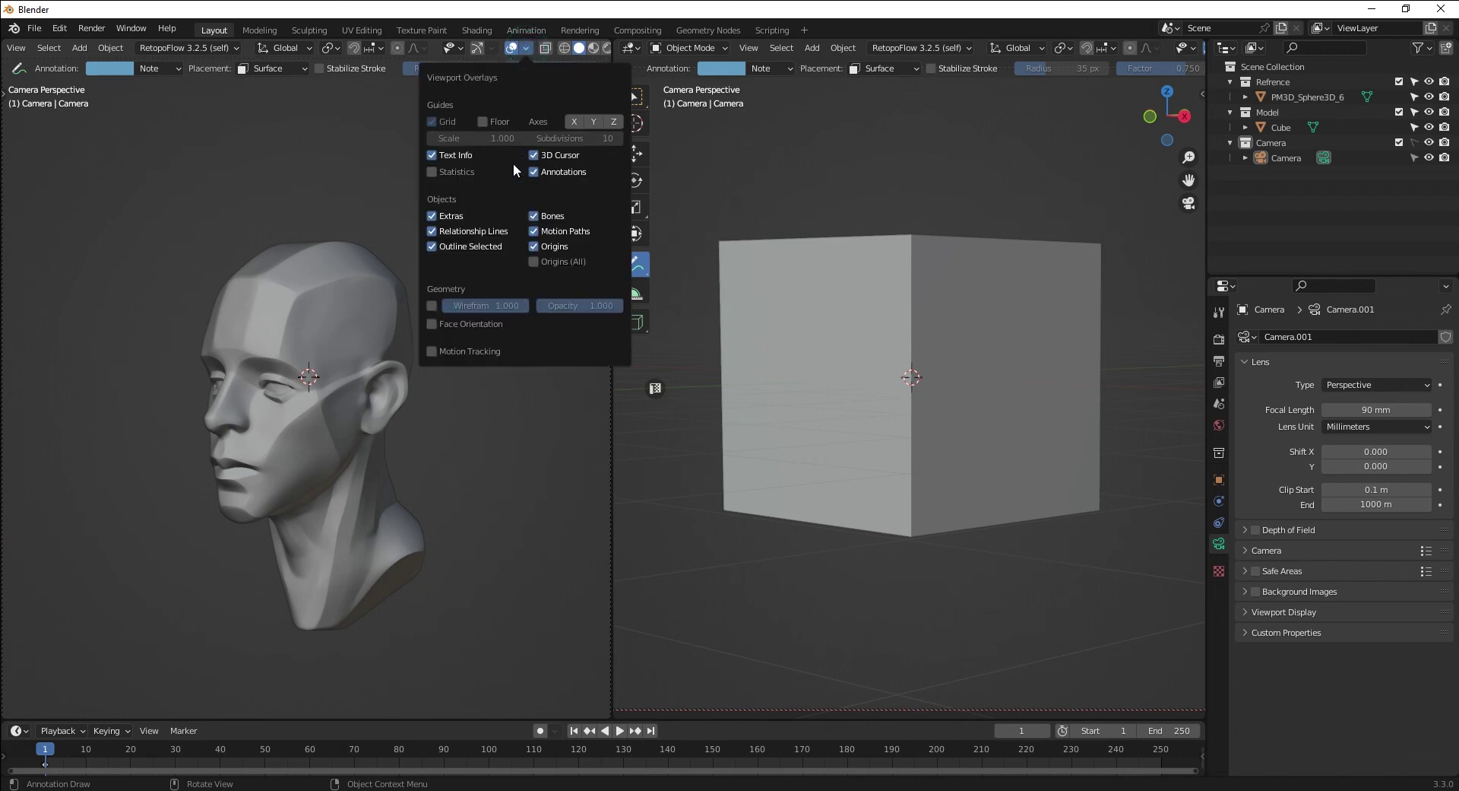
left_click(529, 48)
left_click(462, 153)
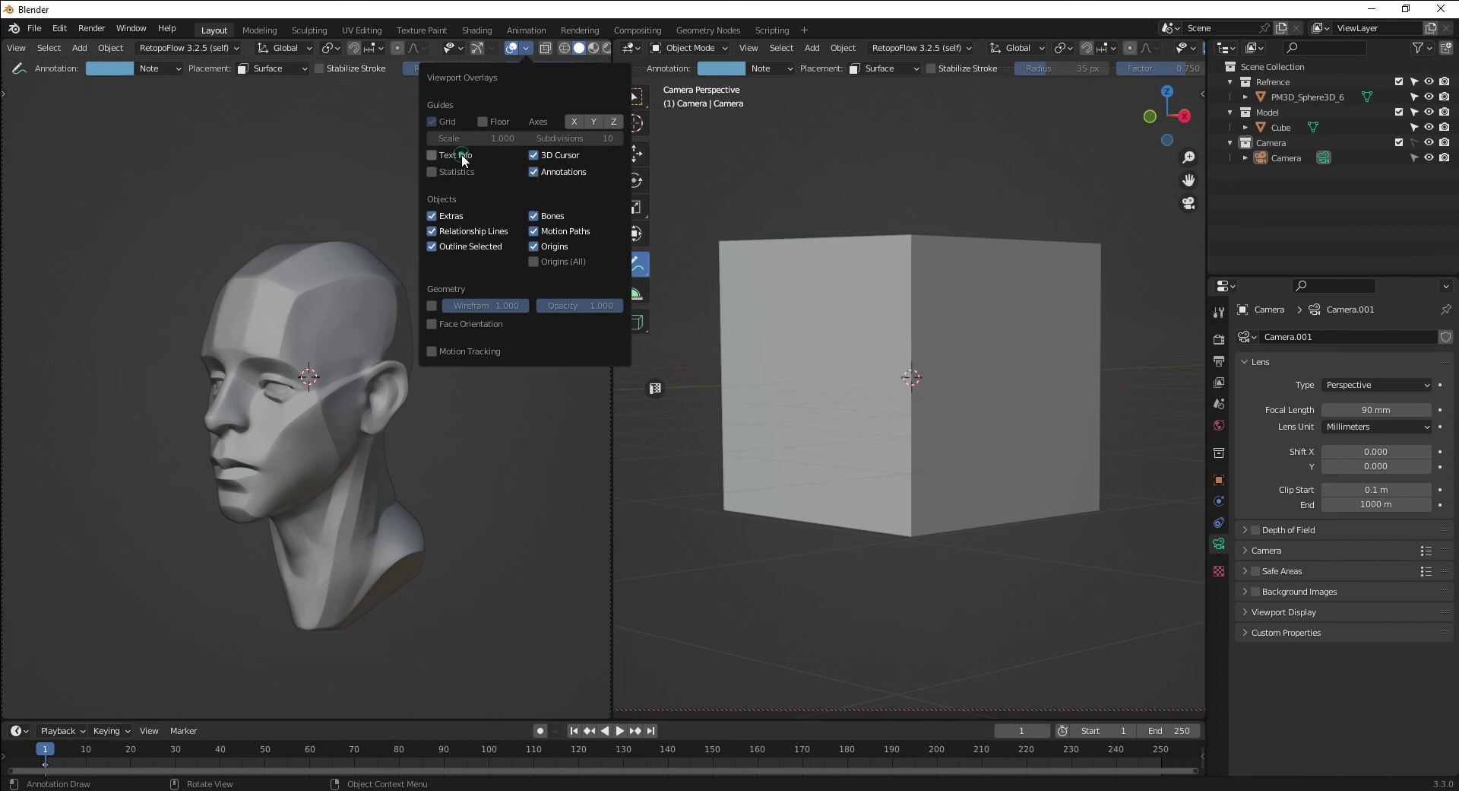
left_click(534, 155)
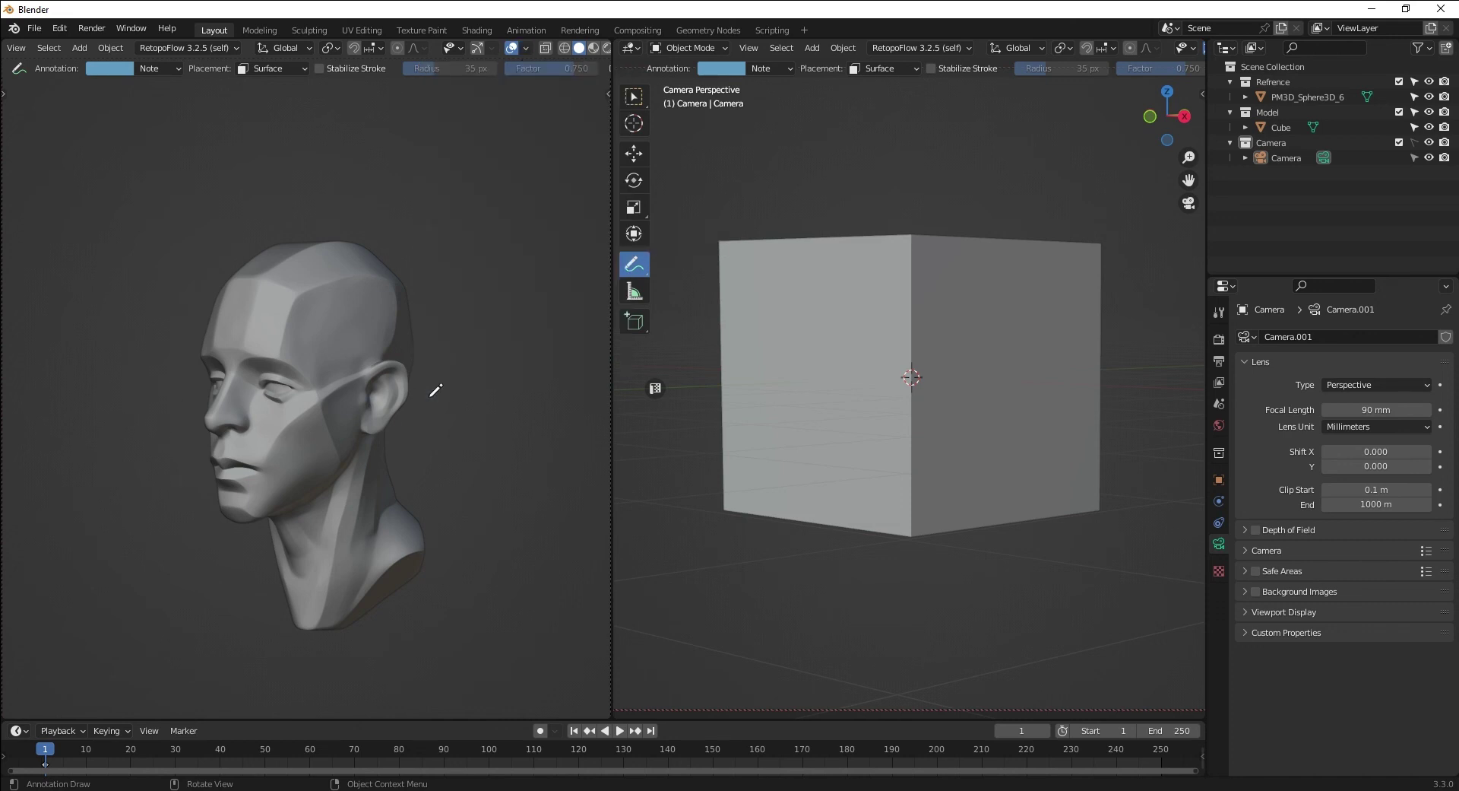
Zoom in and draw a curved annotation stroke around the head's forehead and eye
scroll(299, 401, "up", 2)
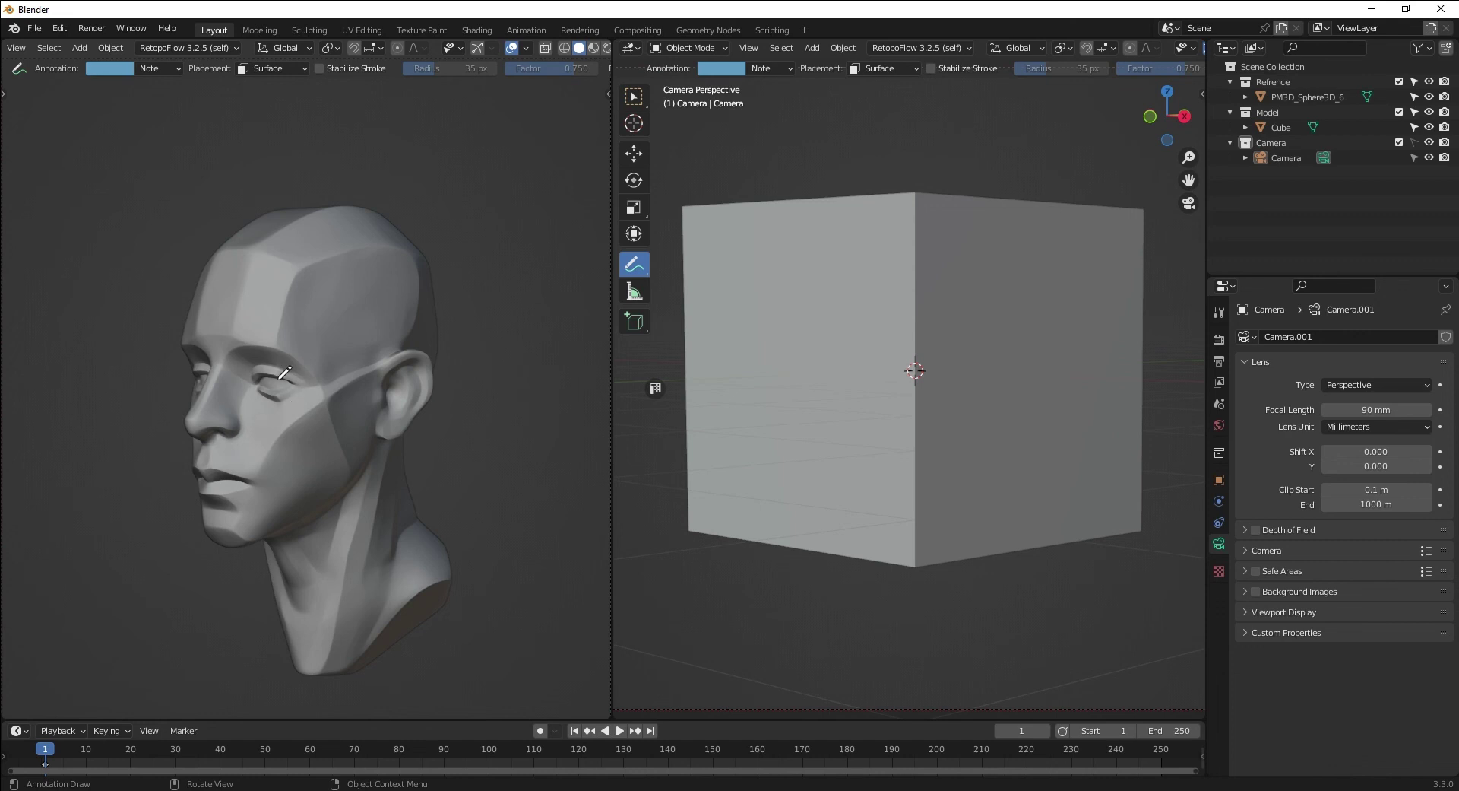
scroll(873, 254, "up", 2)
mouse_move(845, 180)
left_mouse_down()
mouse_move(804, 244)
mouse_move(941, 276)
left_mouse_up()
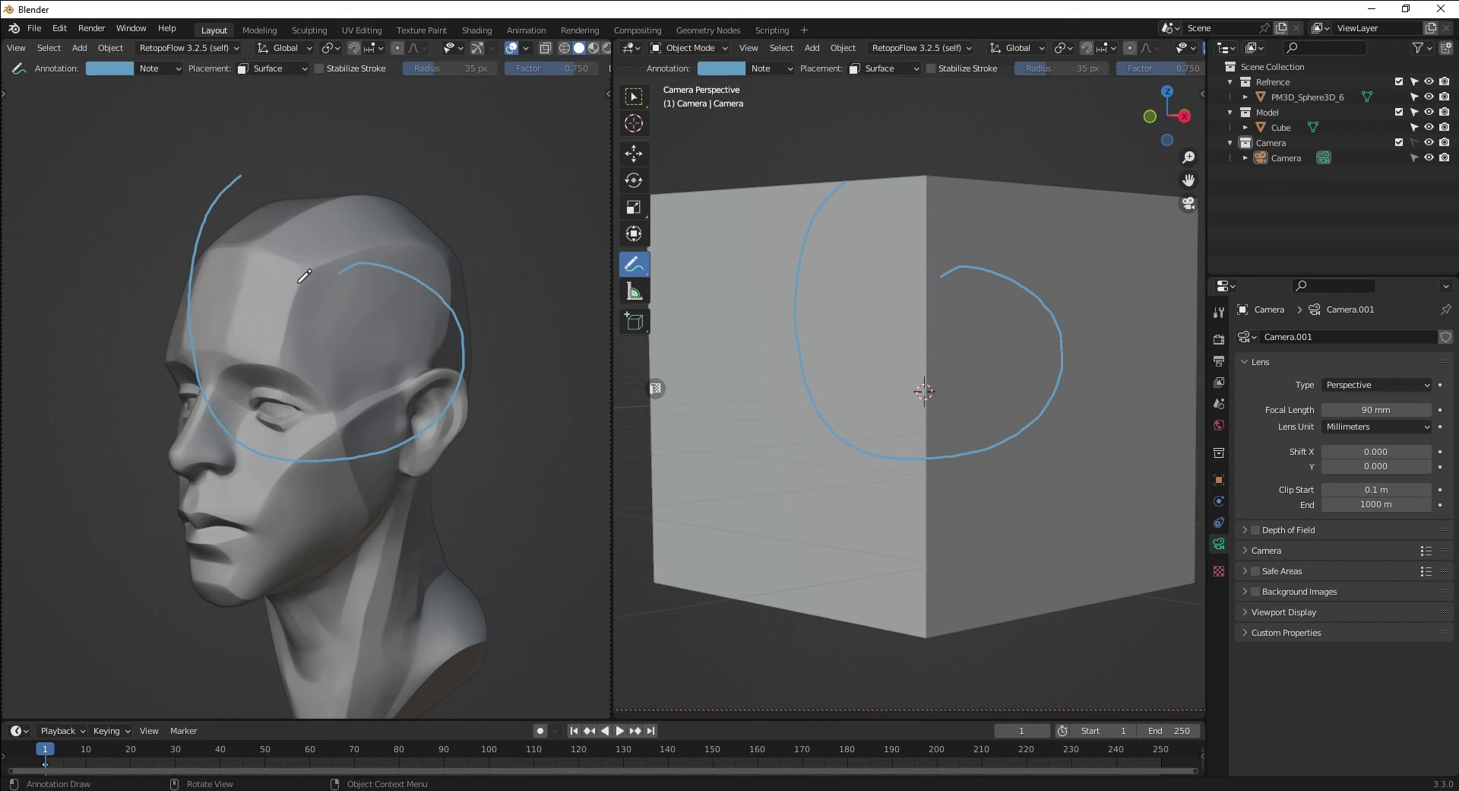